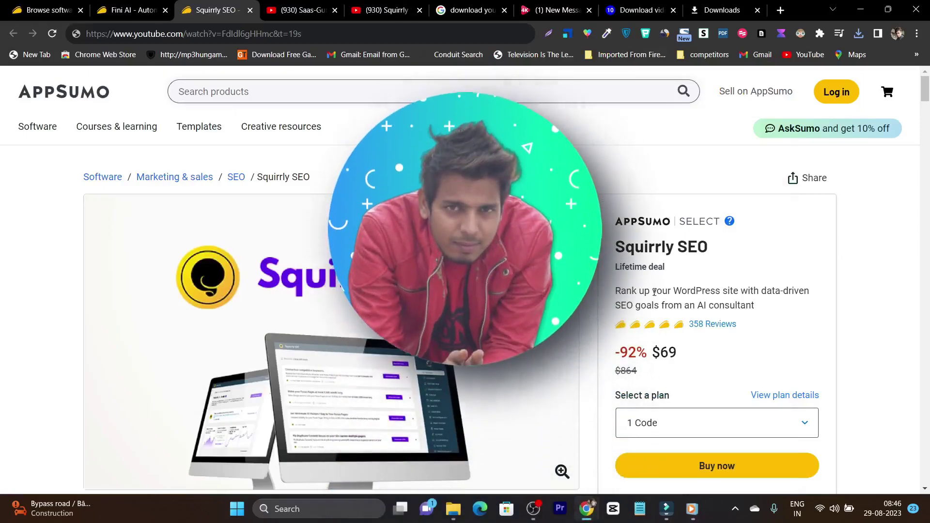
# Read the Squirrly SEO deal's tagline, TL;DR, At-a-glance lists of integrations and alternatives, and the opening Overview statement
pyautogui.scroll(-1, 652, 292)
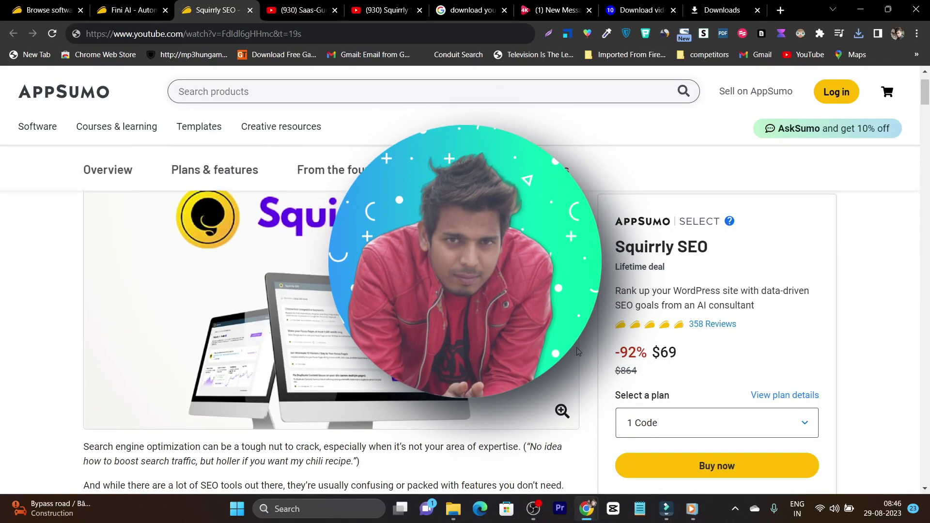
pyautogui.scroll(1, 577, 351)
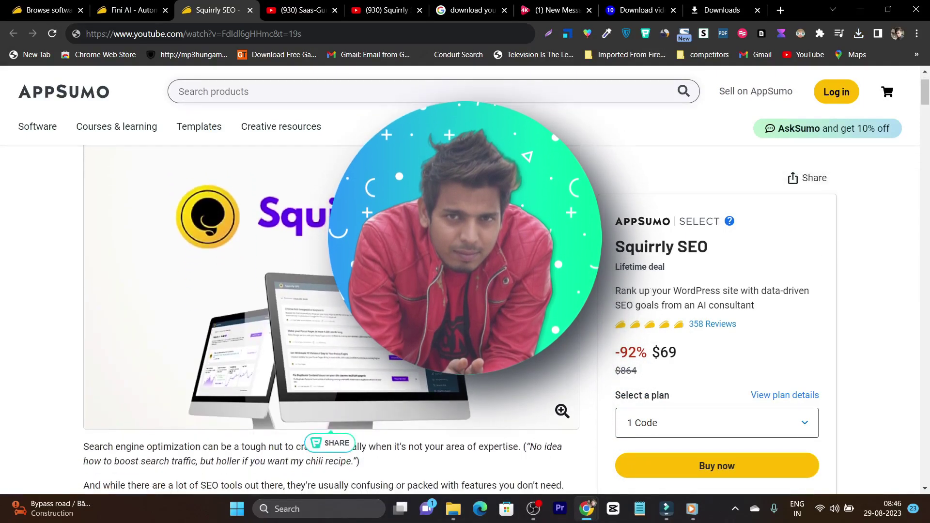
pyautogui.scroll(-1, 560, 326)
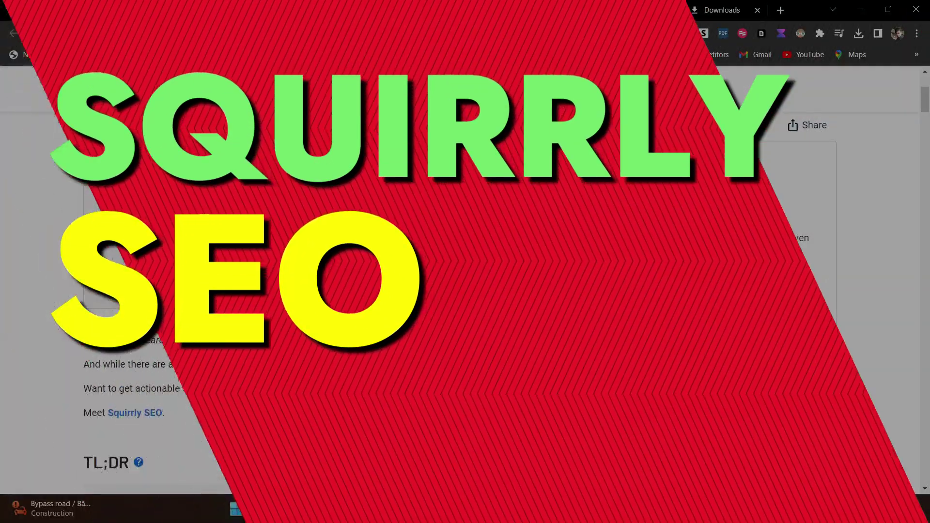
pyautogui.moveTo(616, 238); pyautogui.dragTo(766, 254)
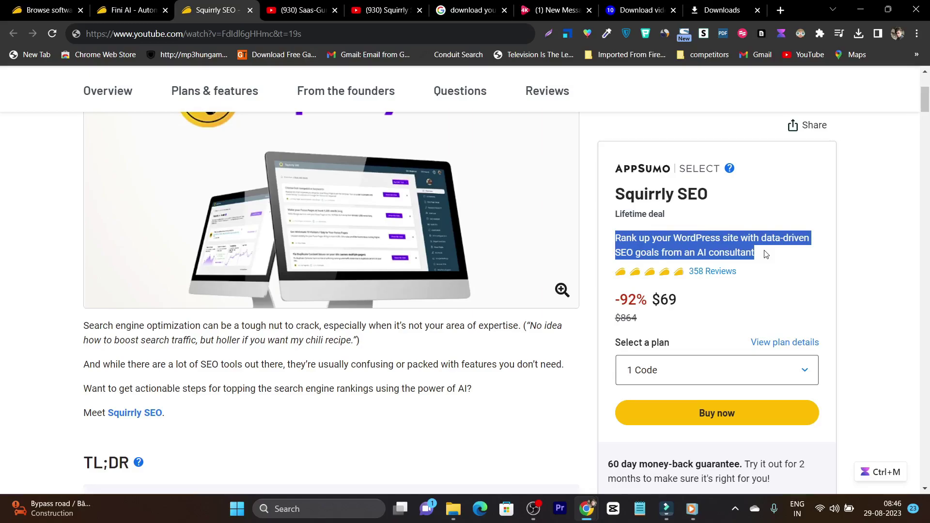
pyautogui.click(460, 368)
pyautogui.scroll(-1, 460, 369)
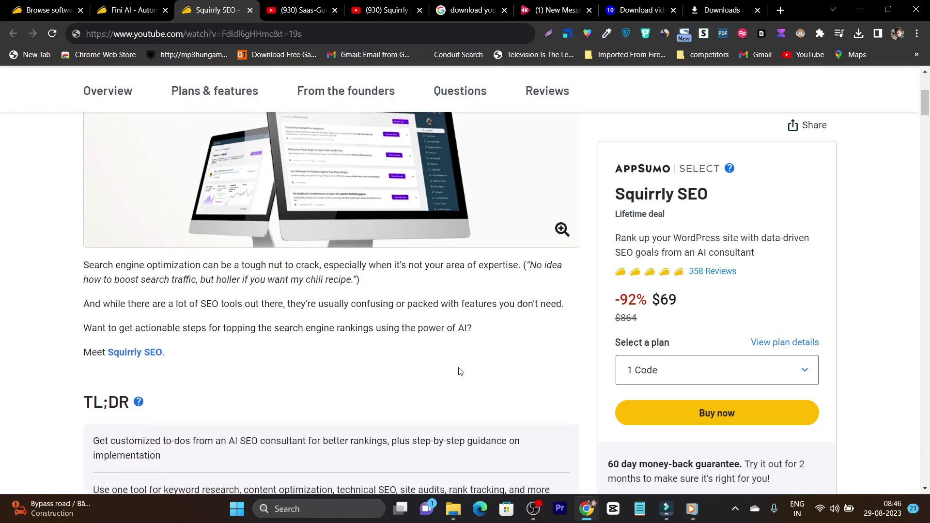
pyautogui.scroll(-2, 460, 372)
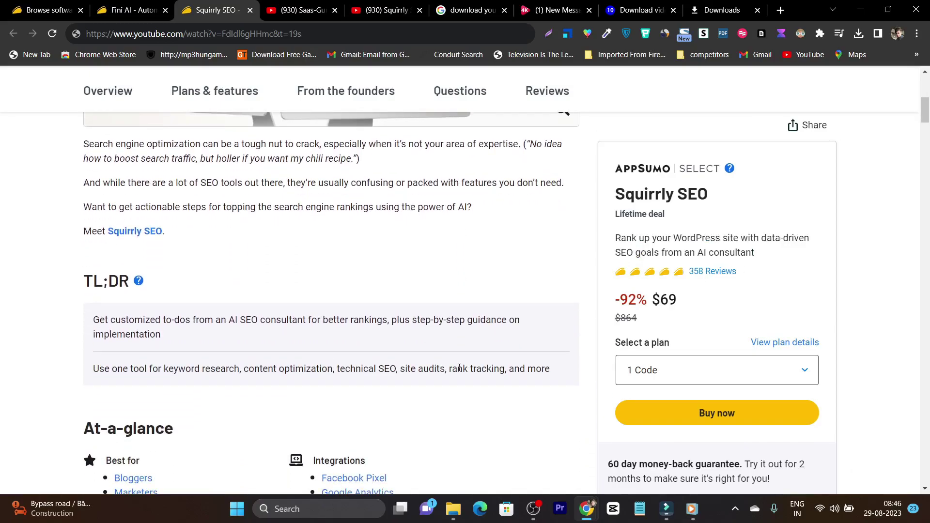
pyautogui.scroll(-4, 459, 368)
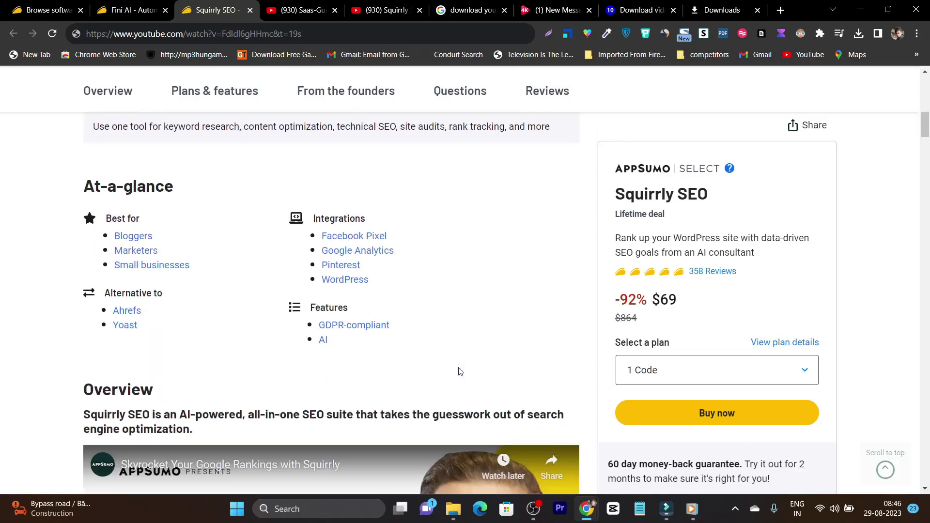
pyautogui.moveTo(172, 325); pyautogui.dragTo(105, 310)
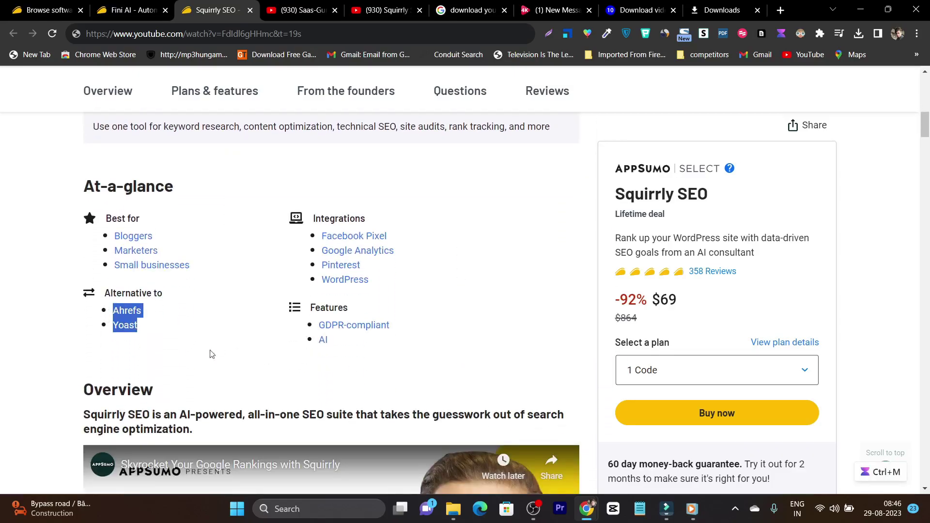
pyautogui.click(255, 349)
pyautogui.scroll(-2, 255, 347)
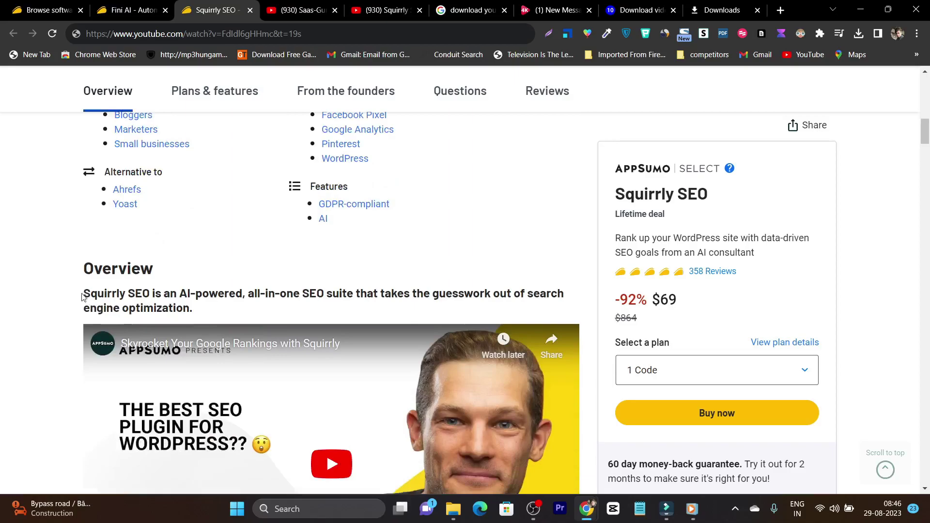
pyautogui.moveTo(82, 296); pyautogui.dragTo(442, 307)
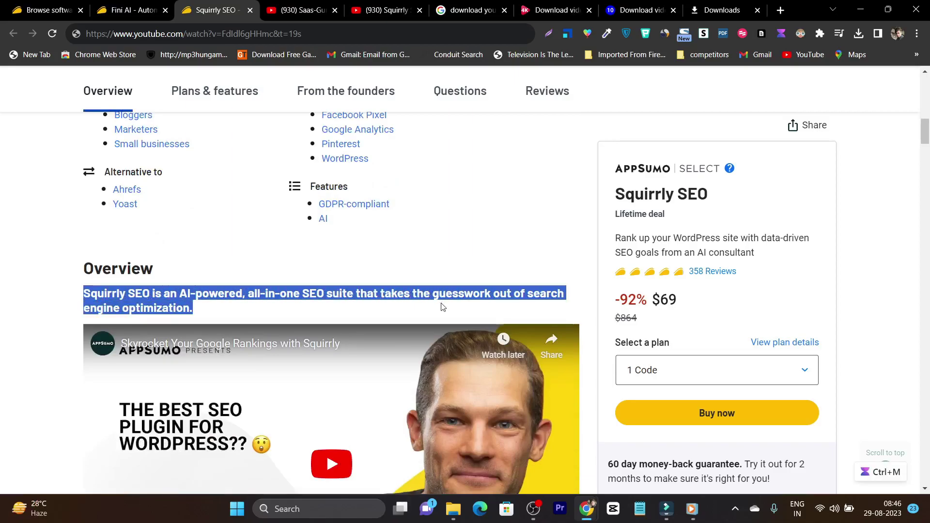
# Examine the rest of the Overview section, including the SEO goals, keyword research, Live Assistant, Focus Pages and Google Rankings descriptions and screenshots
pyautogui.scroll(-10, 442, 306)
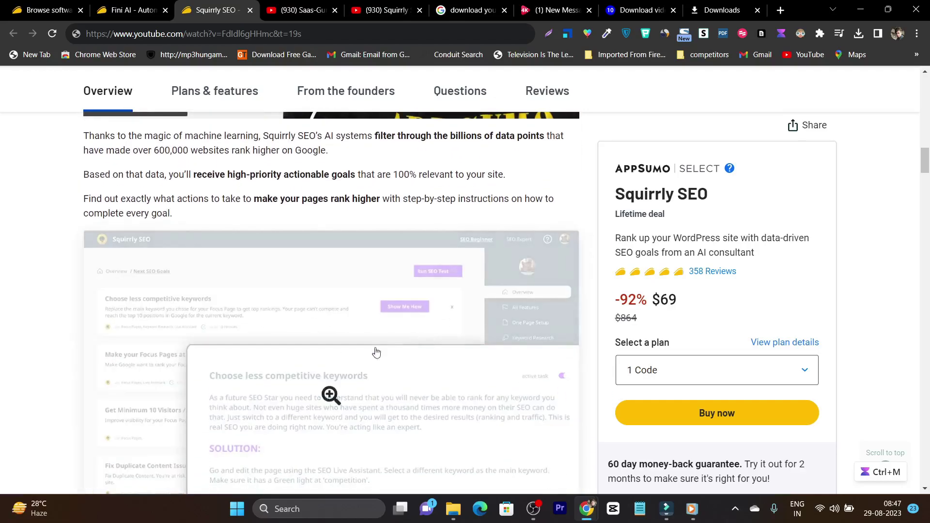
pyautogui.scroll(-1, 108, 329)
pyautogui.scroll(-3, 16, 308)
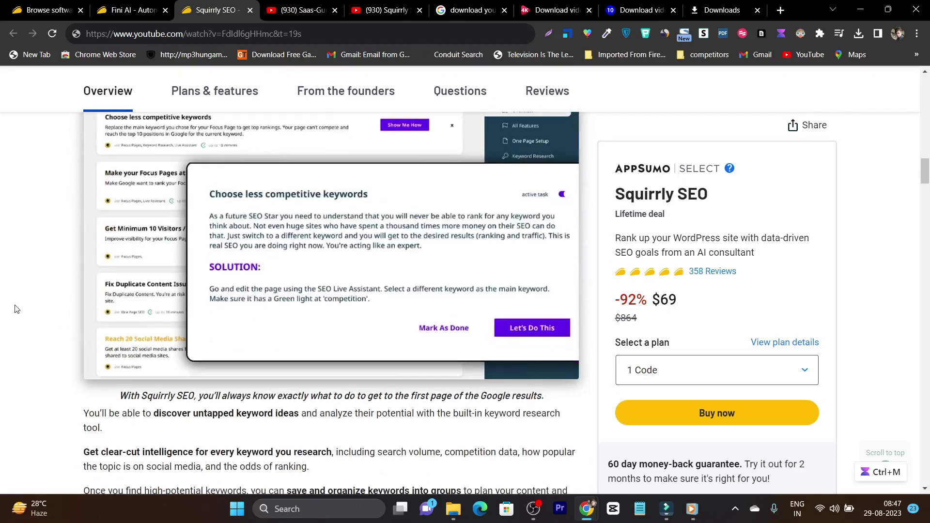
pyautogui.scroll(-8, 15, 314)
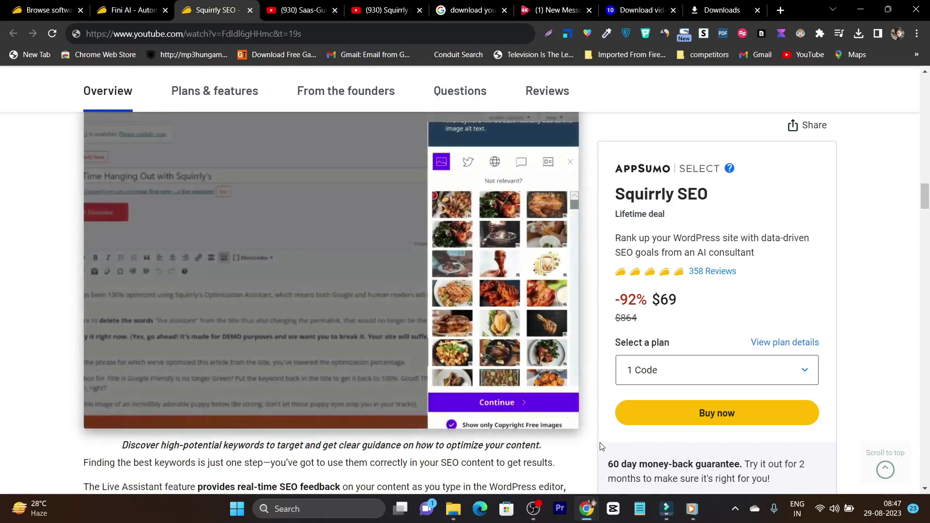
pyautogui.scroll(-8, 600, 447)
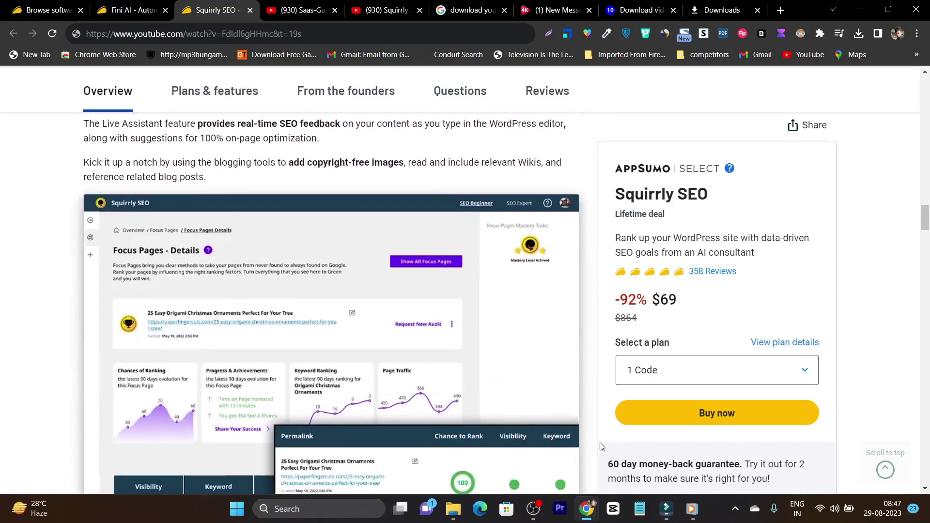
pyautogui.scroll(-2, 601, 446)
pyautogui.scroll(1, 601, 447)
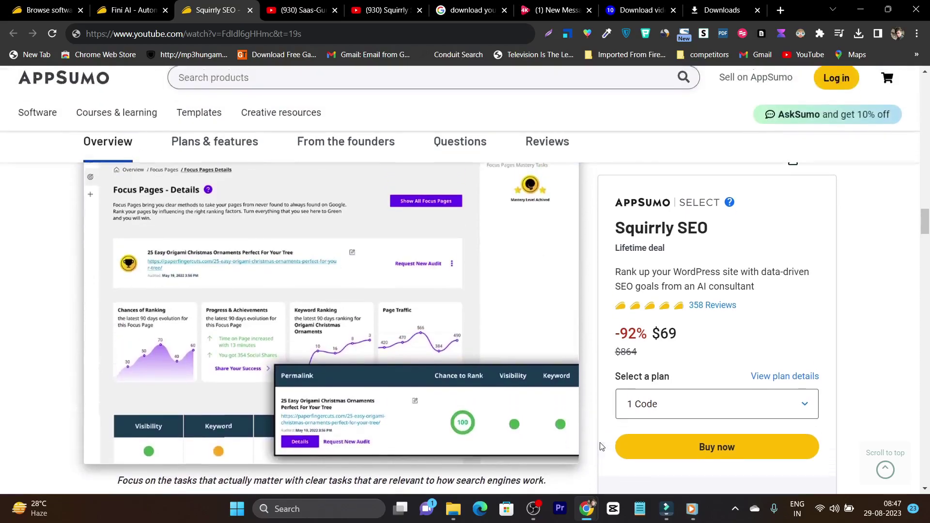
pyautogui.scroll(1, 587, 412)
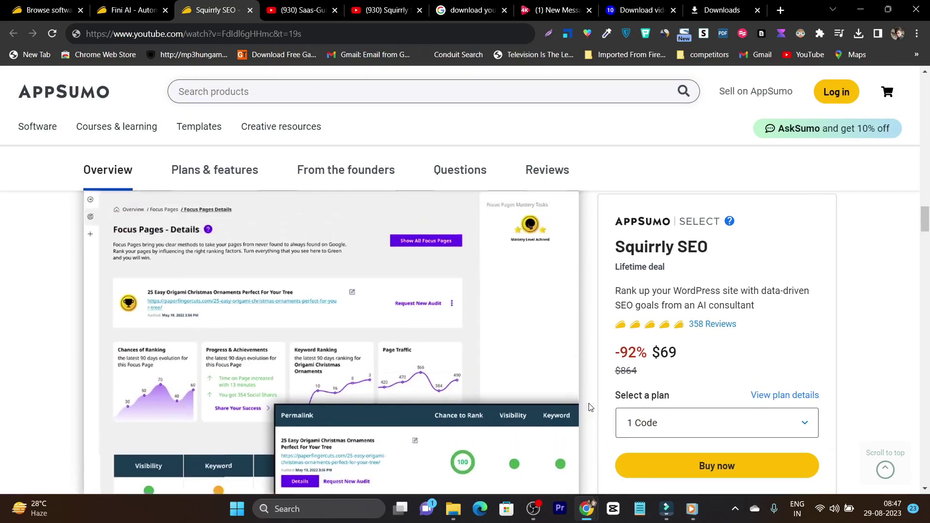
pyautogui.scroll(-6, 590, 408)
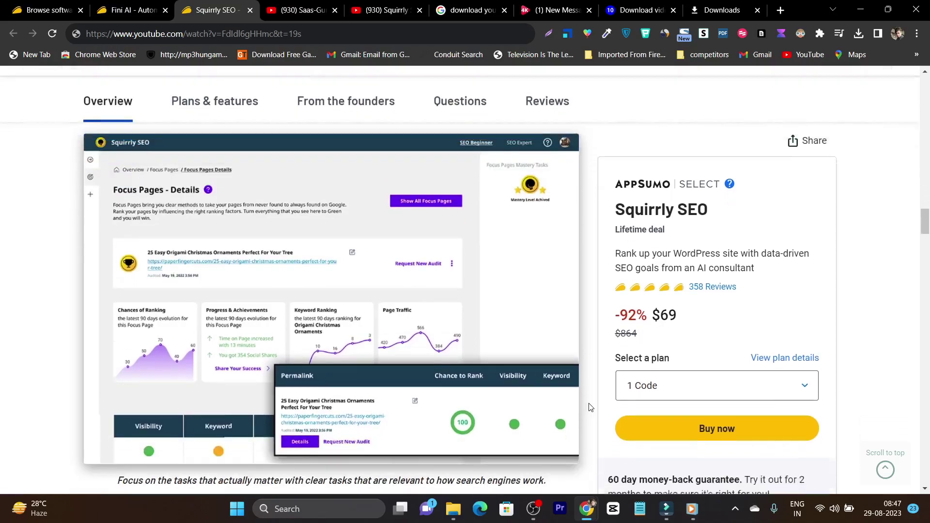
pyautogui.scroll(-5, 590, 407)
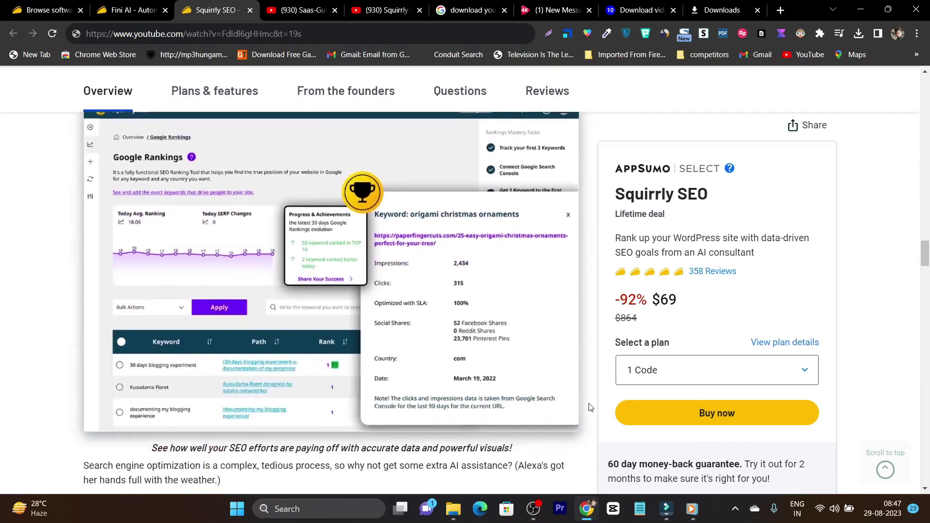
pyautogui.scroll(-2, 590, 407)
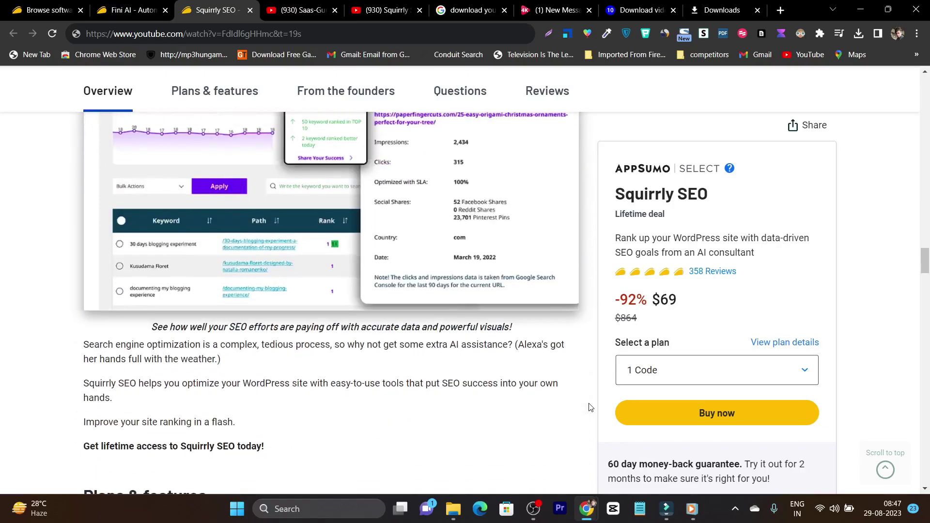
pyautogui.scroll(2, 591, 408)
pyautogui.scroll(-5, 590, 408)
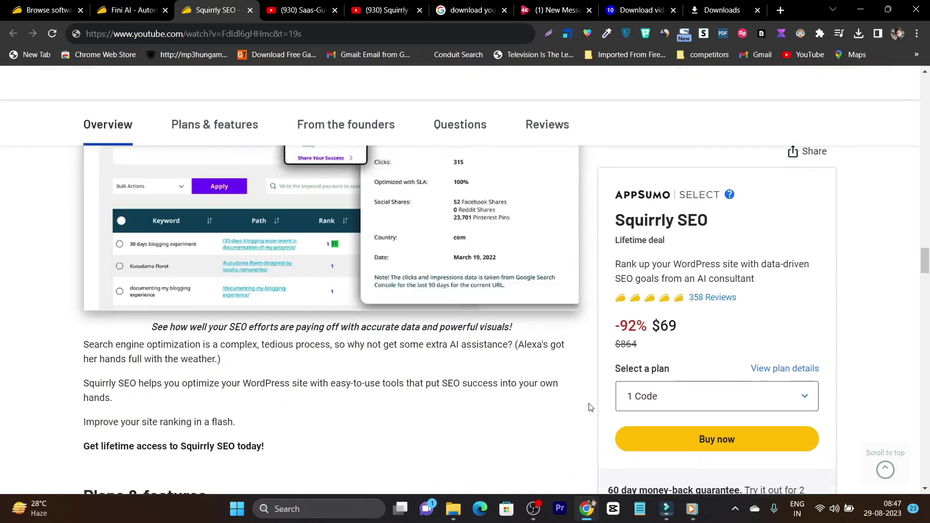
# Compare the prices and limits of the Single, Double and Multiple plans, and highlight the one-code deal price
pyautogui.scroll(-15, 590, 408)
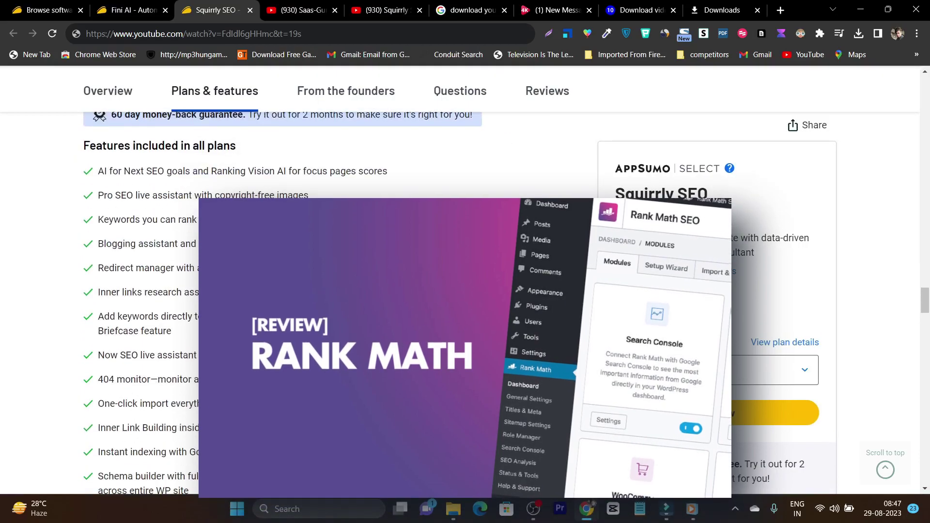
pyautogui.scroll(-6, 590, 407)
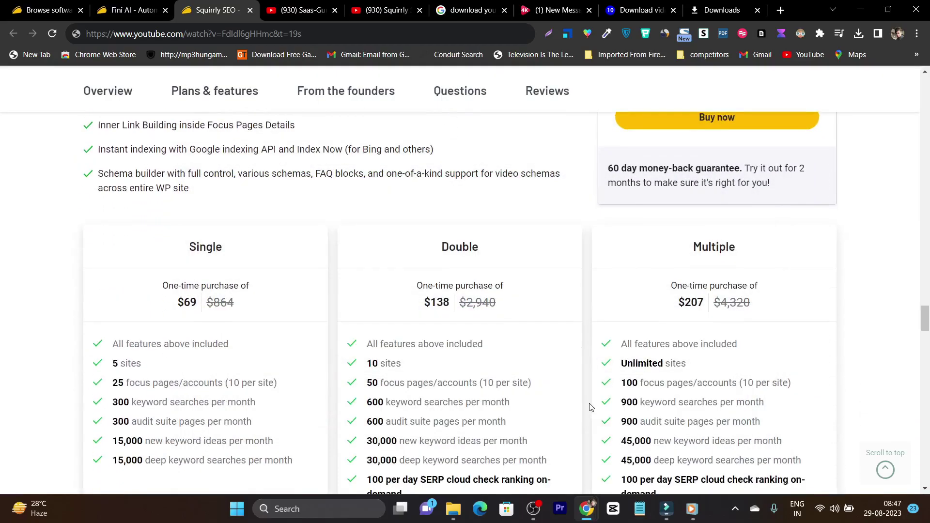
pyautogui.scroll(1, 590, 408)
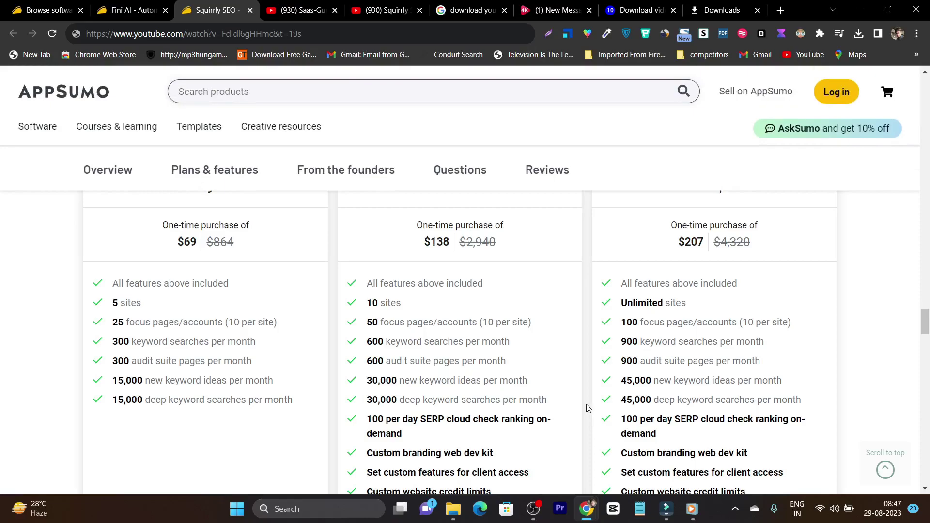
pyautogui.scroll(5, 587, 404)
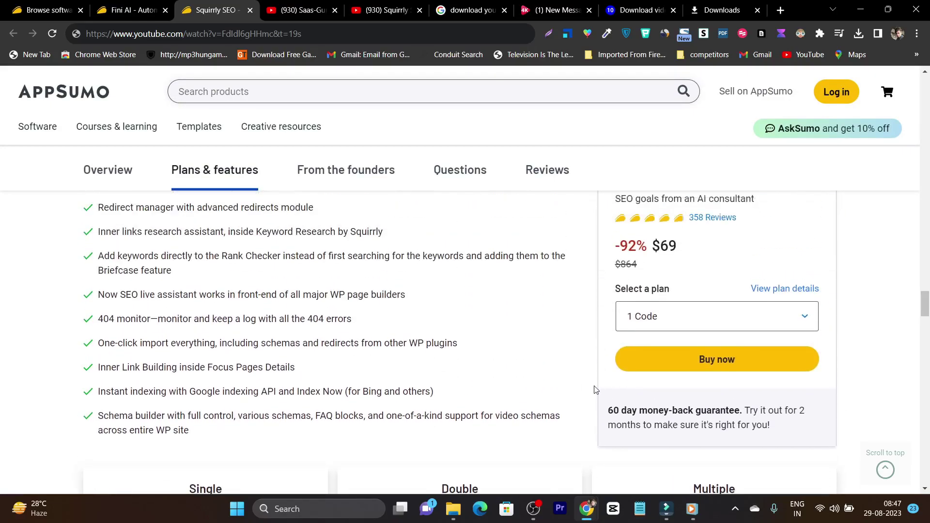
pyautogui.scroll(4, 596, 390)
pyautogui.moveTo(697, 355); pyautogui.dragTo(652, 357)
pyautogui.scroll(-4, 453, 363)
pyautogui.scroll(-6, 453, 362)
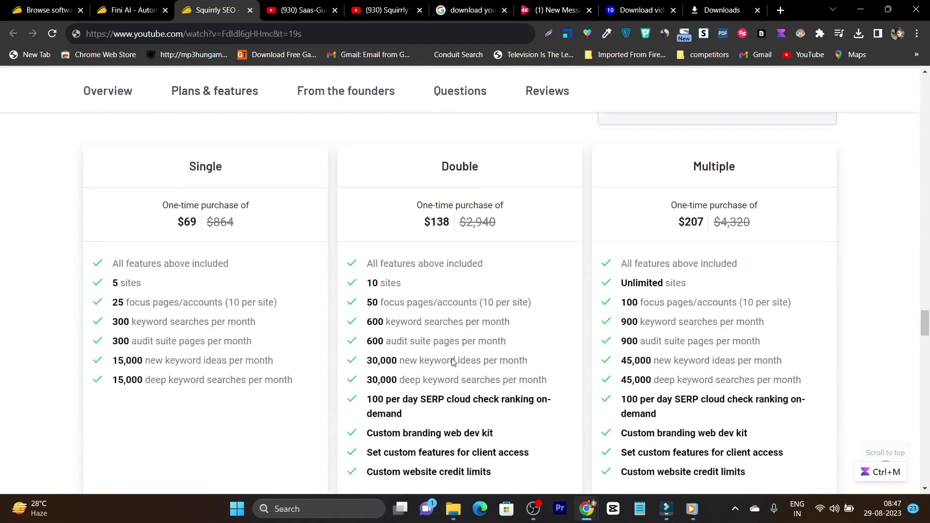
# Review the deal terms and conditions and the list of features included in all Squirrly SEO plans
pyautogui.scroll(1, 328, 326)
pyautogui.scroll(9, 210, 317)
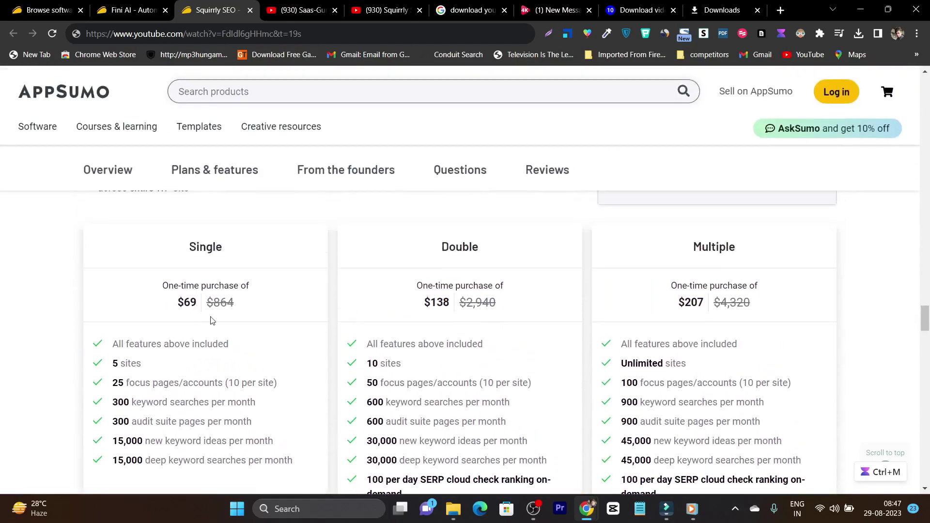
pyautogui.scroll(4, 205, 267)
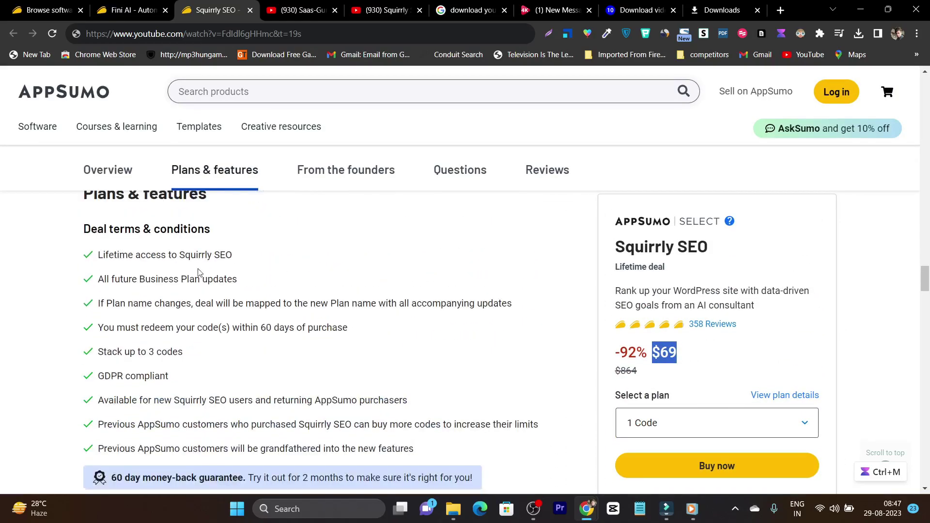
pyautogui.moveTo(95, 261); pyautogui.dragTo(95, 284)
pyautogui.click(249, 284)
pyautogui.scroll(-6, 241, 318)
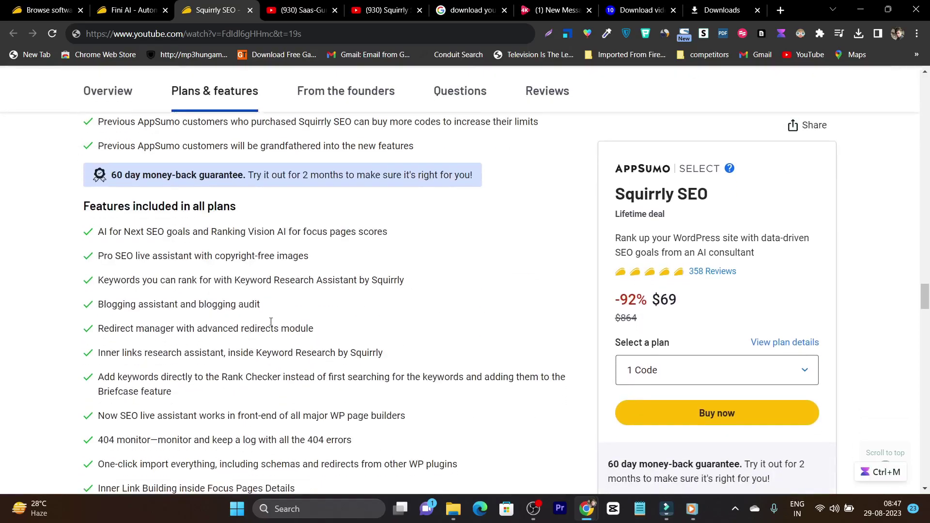
pyautogui.scroll(-3, 272, 320)
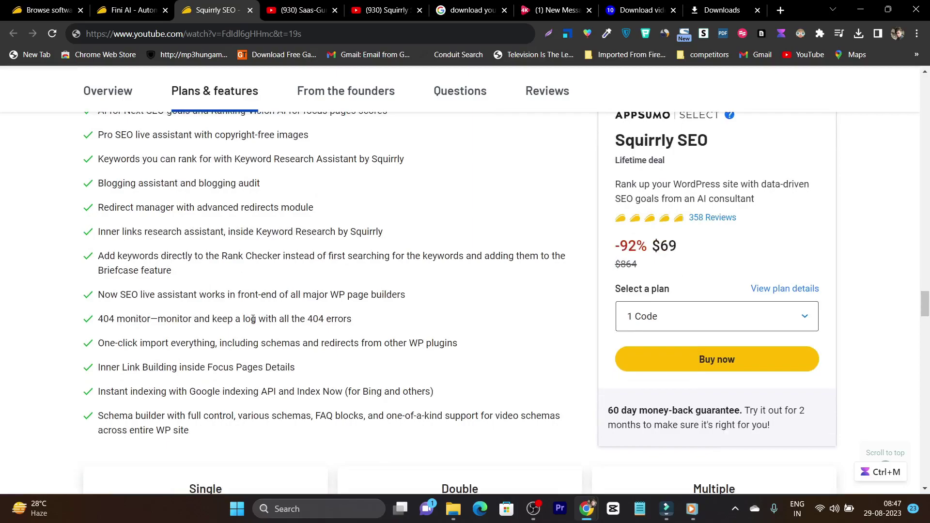
pyautogui.scroll(-1, 328, 309)
pyautogui.scroll(-2, 327, 307)
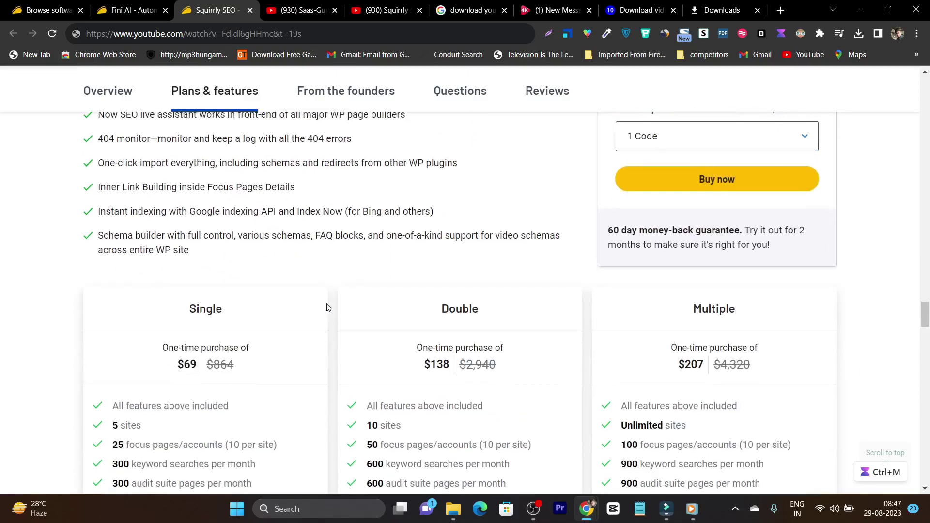
pyautogui.scroll(4, 326, 307)
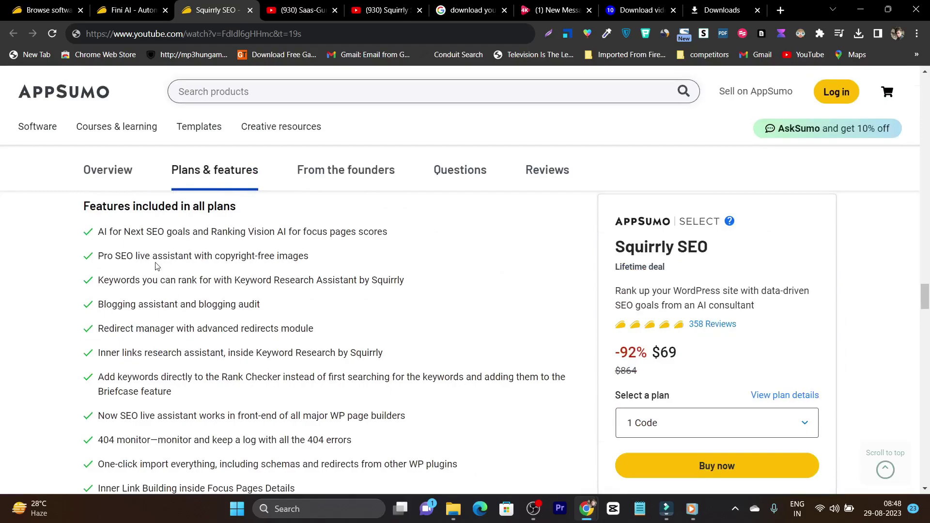
pyautogui.scroll(-7, 307, 297)
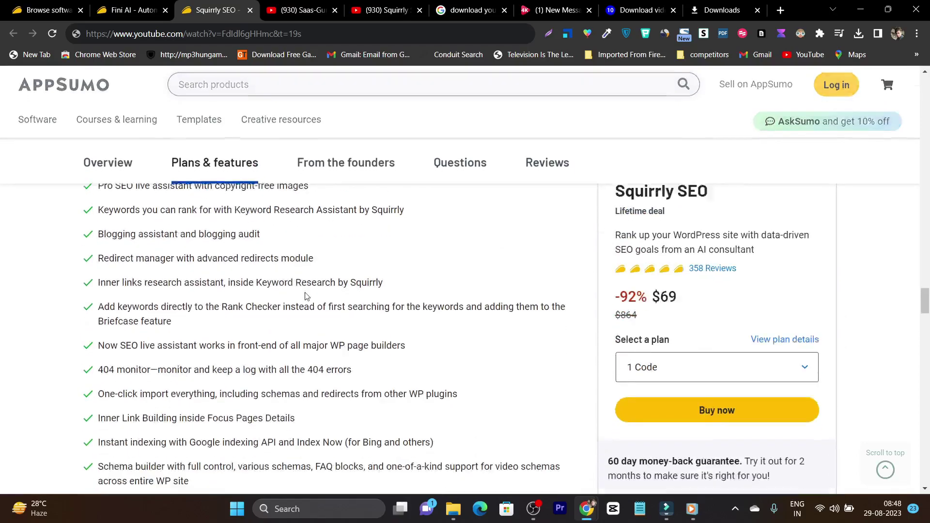
pyautogui.scroll(-1, 306, 297)
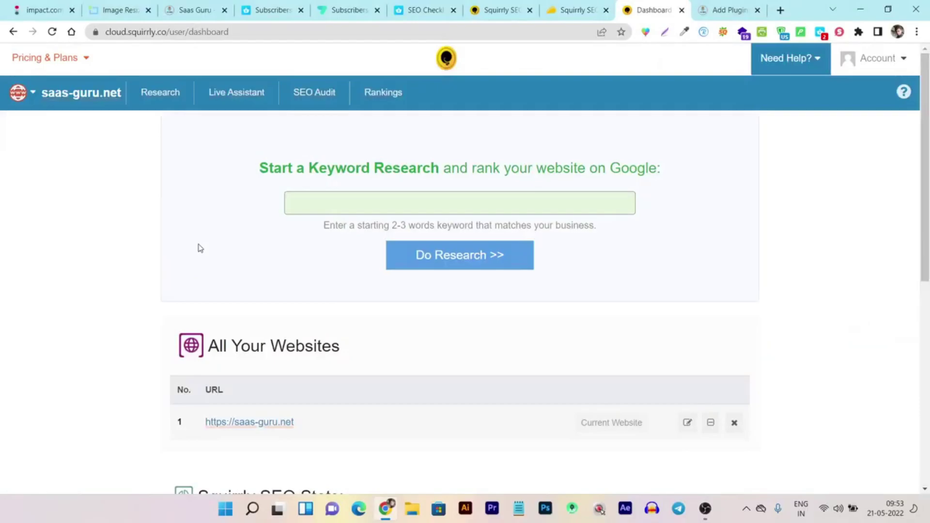
# Look over the website list and the Squirrly SEO Stats on the Squirrly cloud dashboard
pyautogui.scroll(-8, 200, 248)
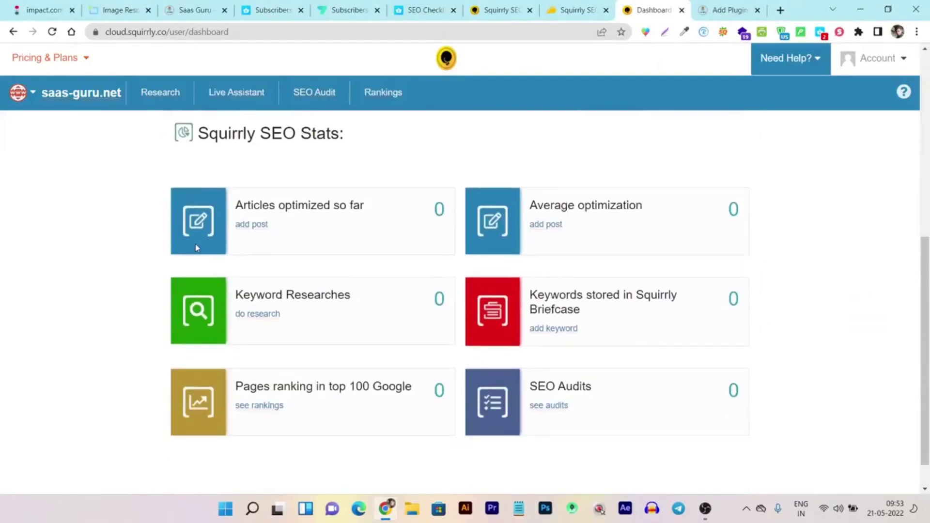
pyautogui.scroll(6, 484, 287)
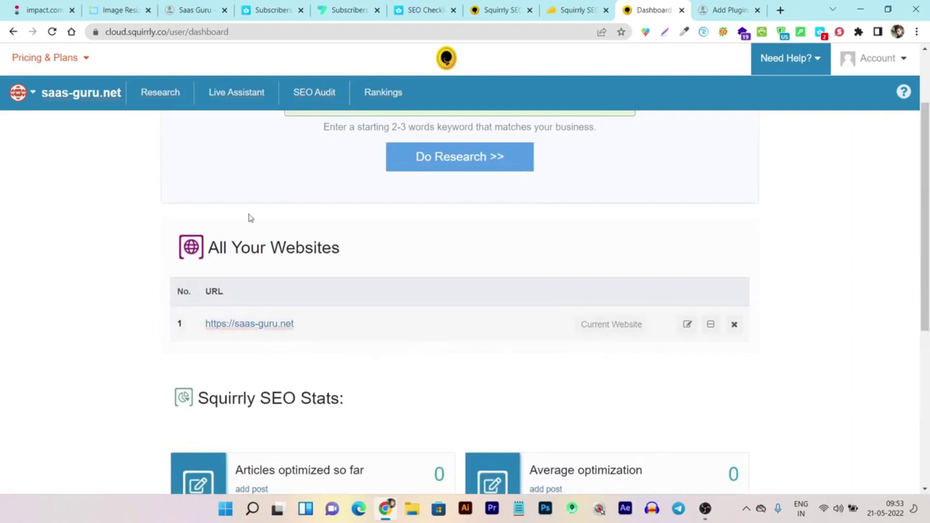
# Show the website switcher for saas-guru.net and examine the article, keyword, ranking and audit stats cards on the cloud dashboard
pyautogui.click(32, 97)
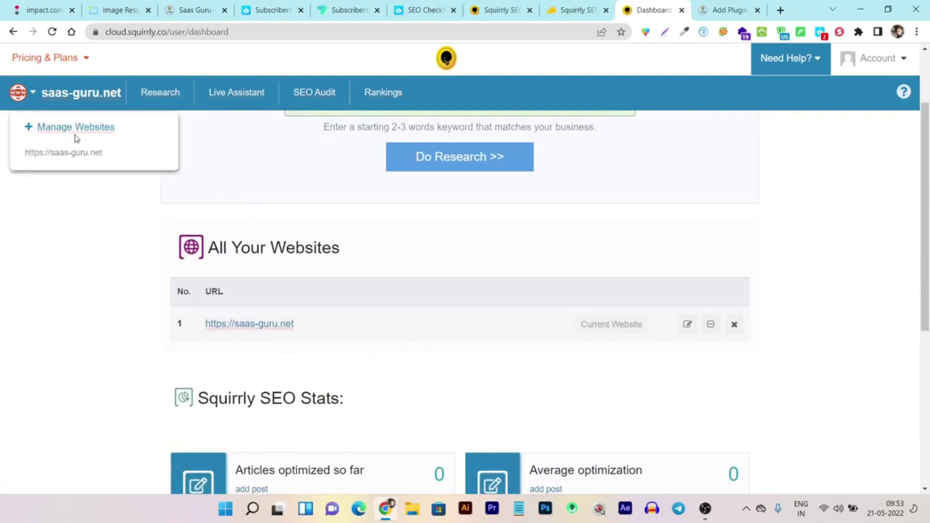
pyautogui.scroll(-2, 475, 364)
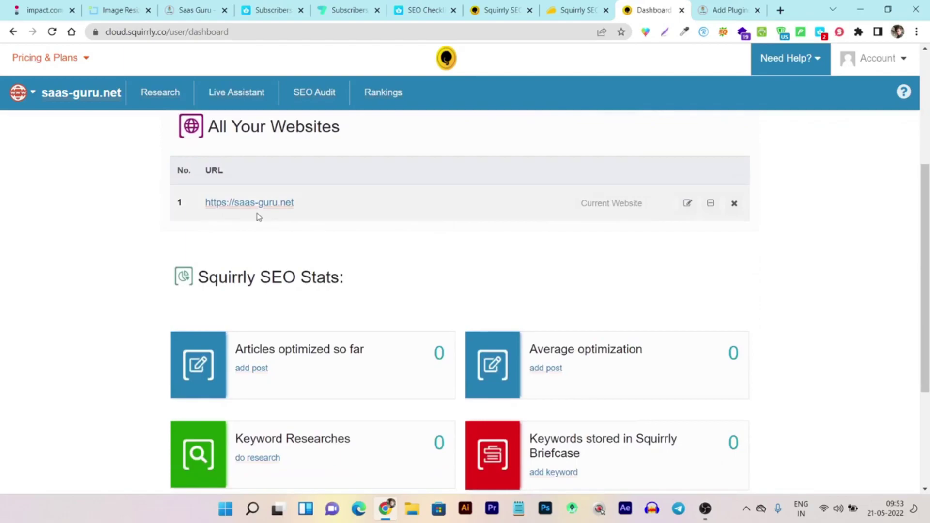
pyautogui.scroll(-3, 433, 227)
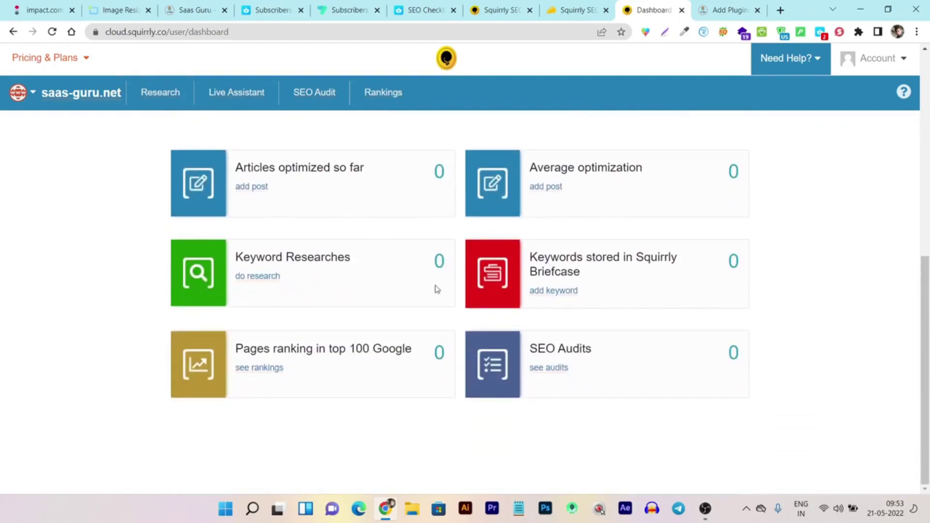
pyautogui.scroll(3, 507, 280)
pyautogui.scroll(-2, 504, 276)
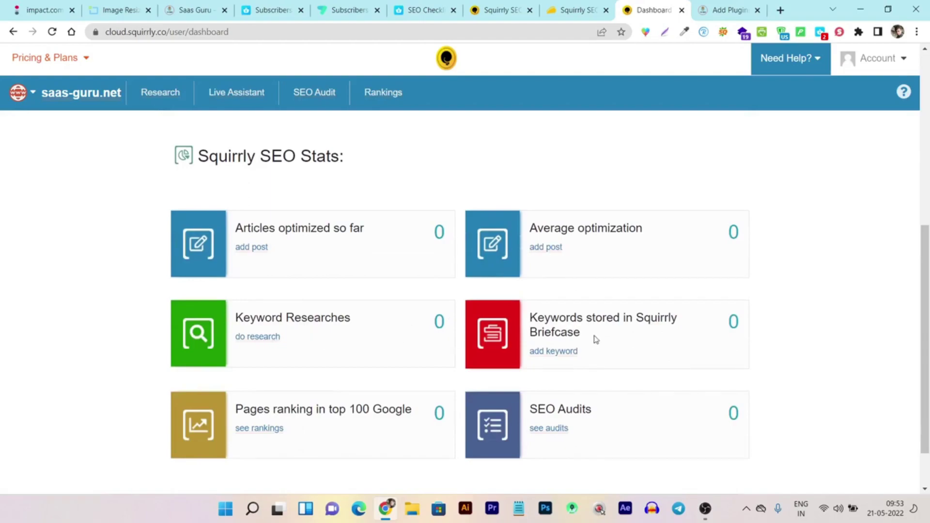
pyautogui.scroll(-1, 606, 330)
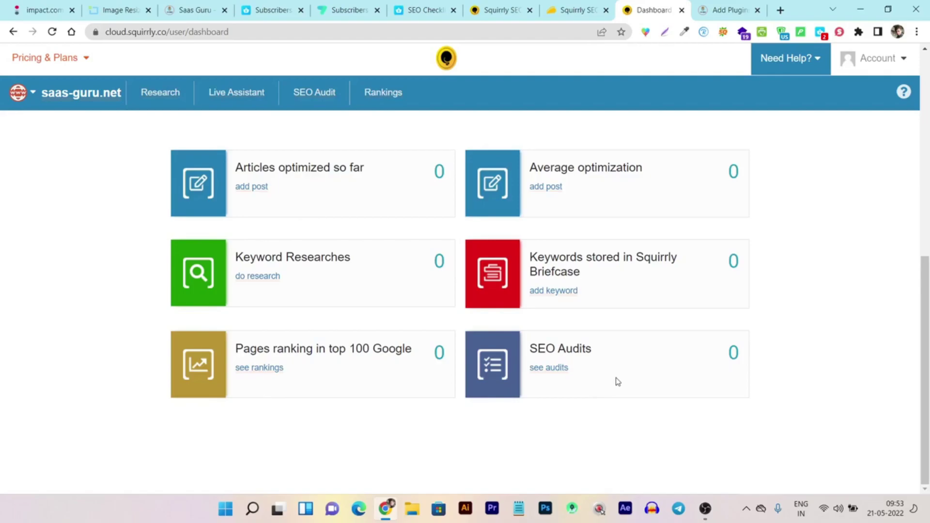
pyautogui.scroll(8, 617, 382)
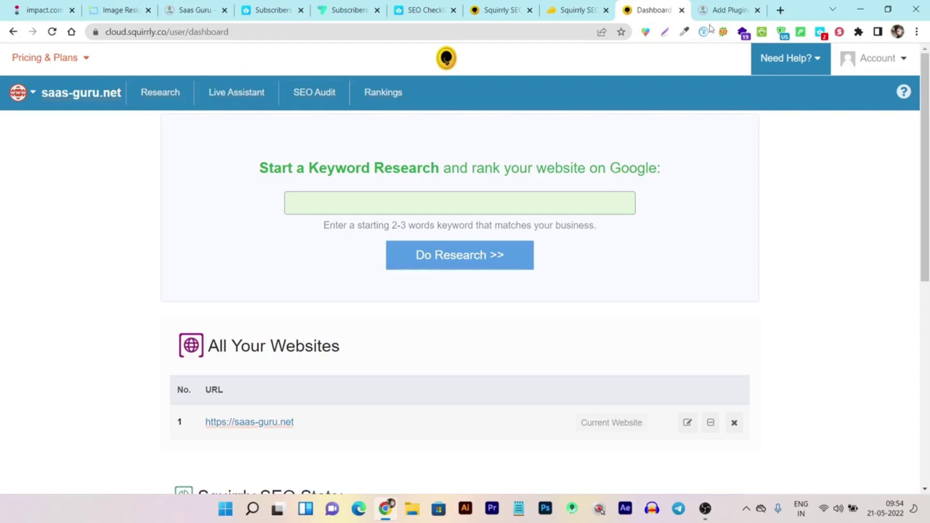
# View the Squirrly SEO plugin among the WordPress plugin search results, and return to the cloud dashboard to highlight its address
pyautogui.click(724, 9)
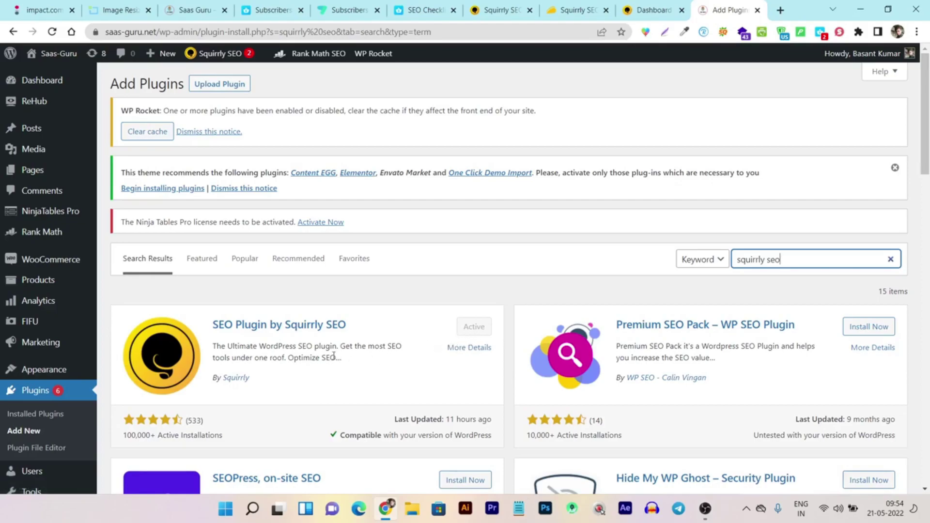
pyautogui.scroll(-2, 329, 349)
pyautogui.scroll(2, 698, 242)
pyautogui.click(646, 6)
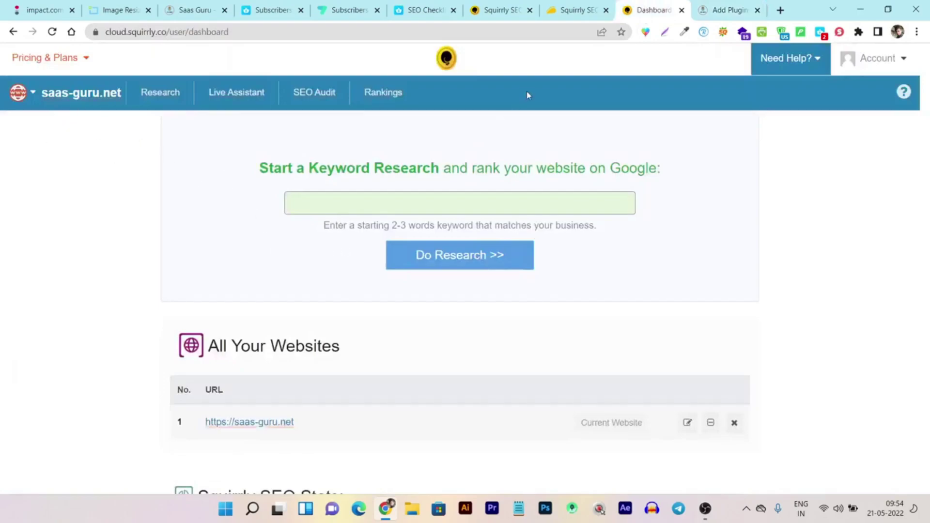
pyautogui.scroll(-2, 606, 290)
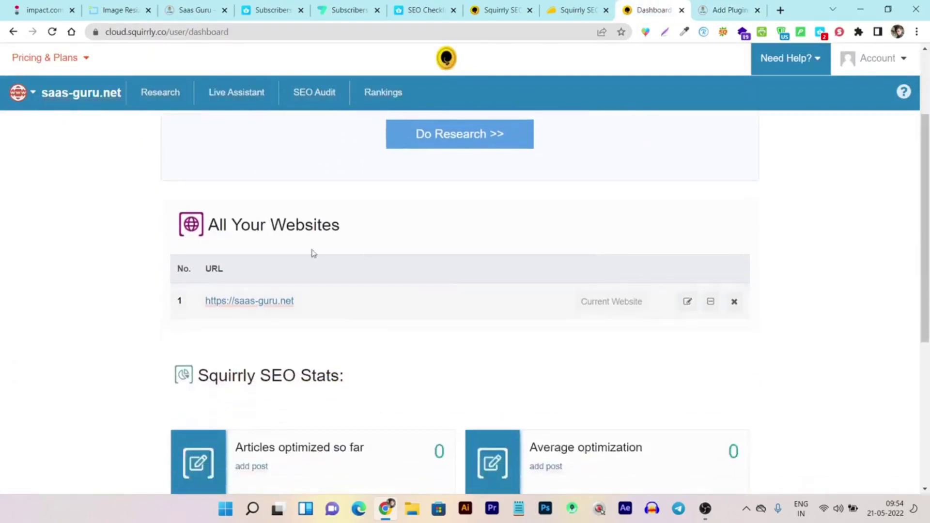
pyautogui.click(129, 31)
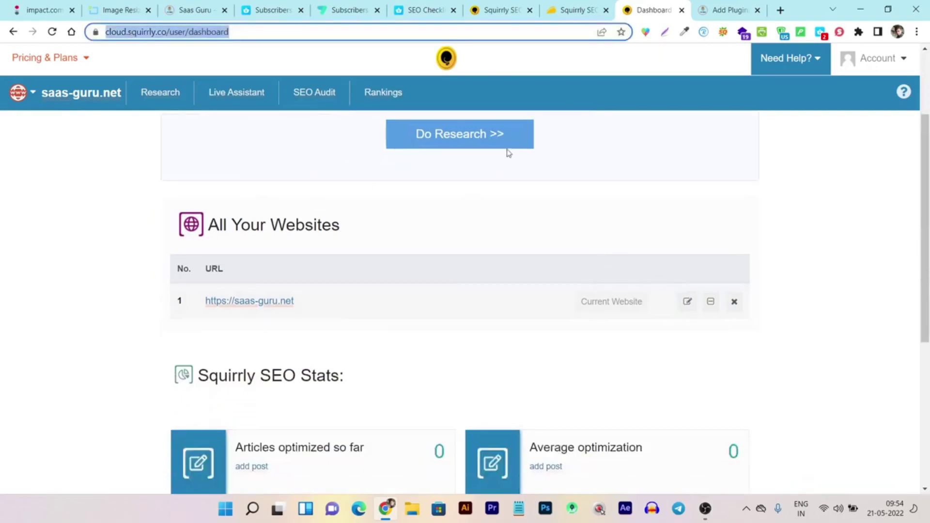
# Switch back to the WordPress admin and open the Squirrly SEO plugin's Overview page
pyautogui.click(725, 9)
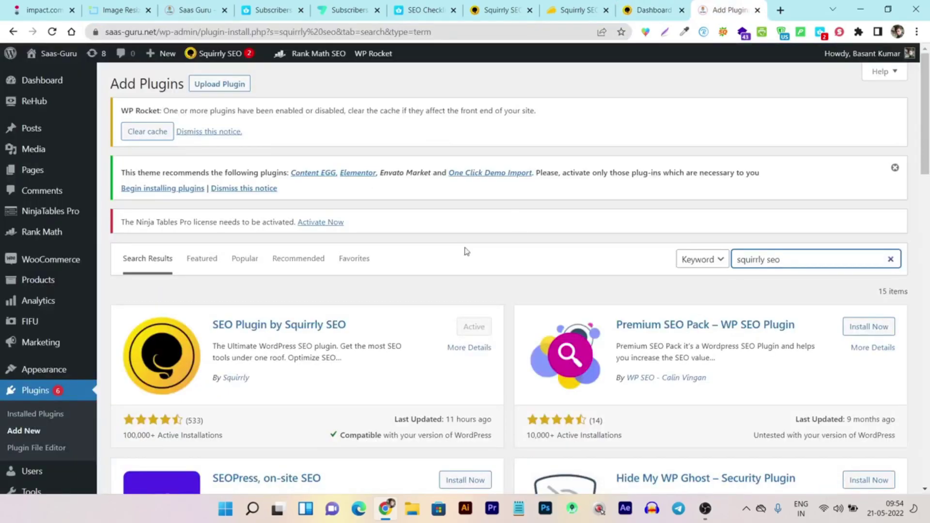
pyautogui.scroll(-5, 191, 354)
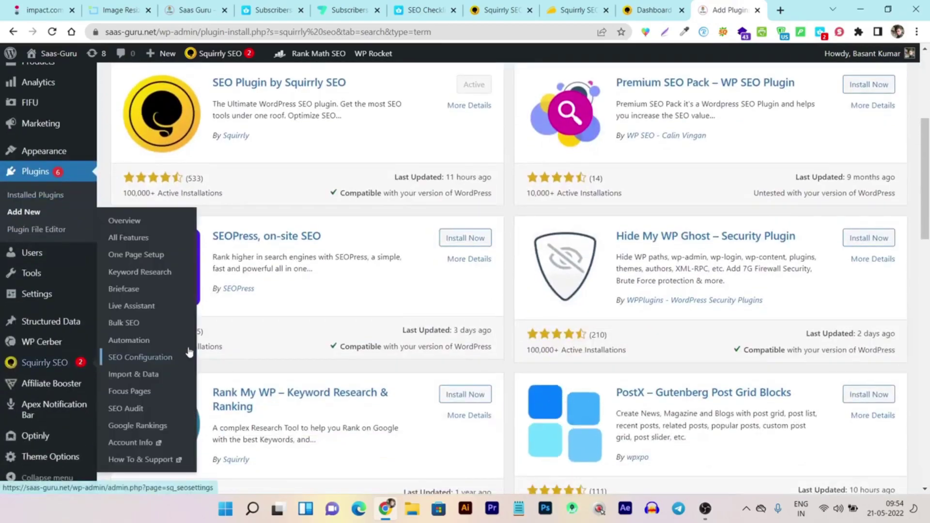
pyautogui.moveTo(27, 371)
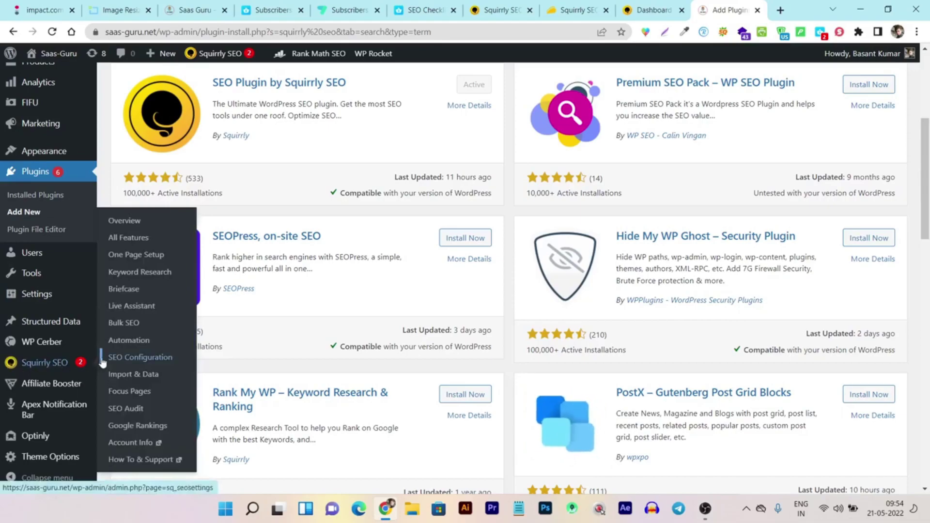
pyautogui.click(130, 222)
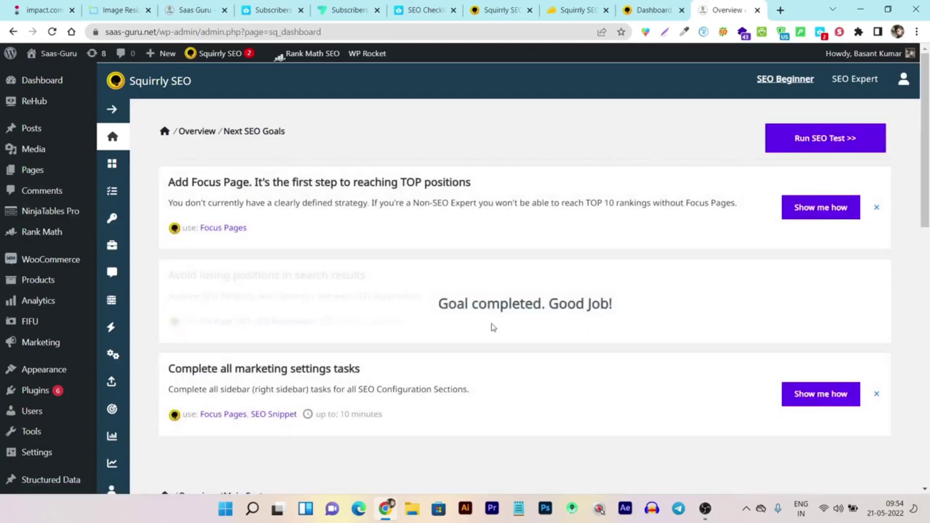
# Look over the Next SEO Goals and Main Features sections of the plugin's Overview page
pyautogui.scroll(-6, 480, 325)
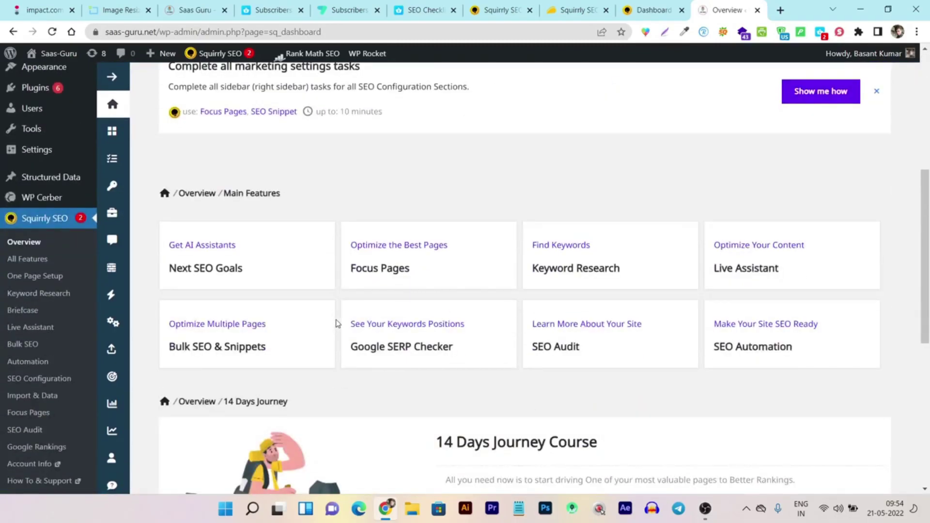
pyautogui.scroll(6, 338, 324)
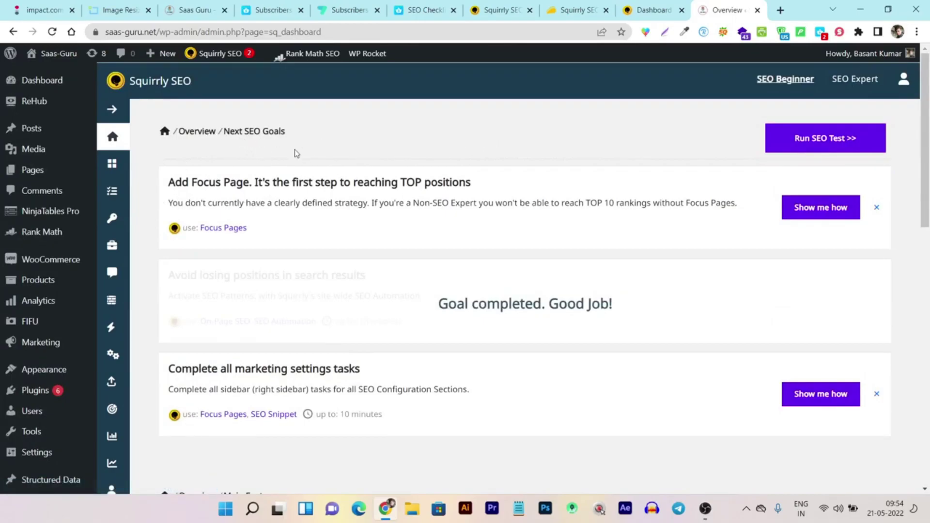
pyautogui.scroll(-6, 297, 153)
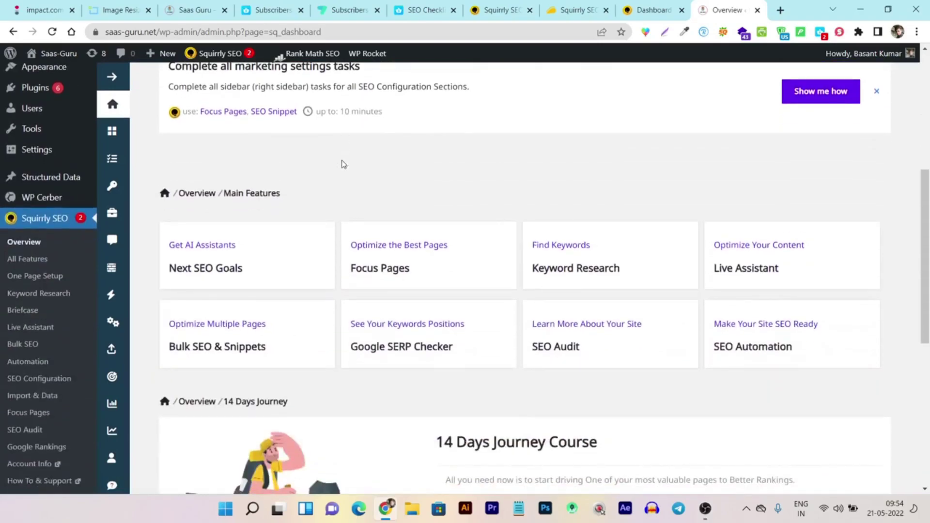
pyautogui.scroll(-1, 342, 164)
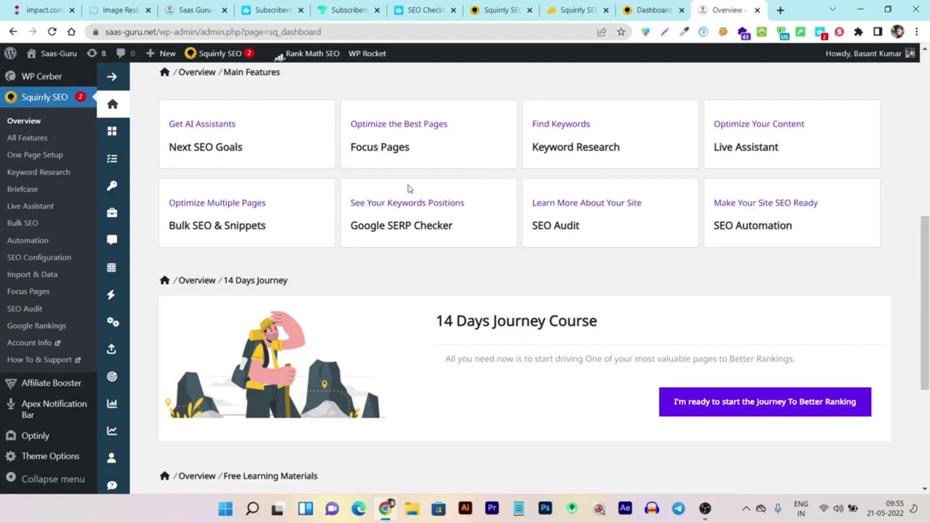
# Examine the 14 Days Journey course and the Free Learning Materials on the plugin's Overview page
pyautogui.scroll(-1, 407, 189)
pyautogui.scroll(-3, 293, 186)
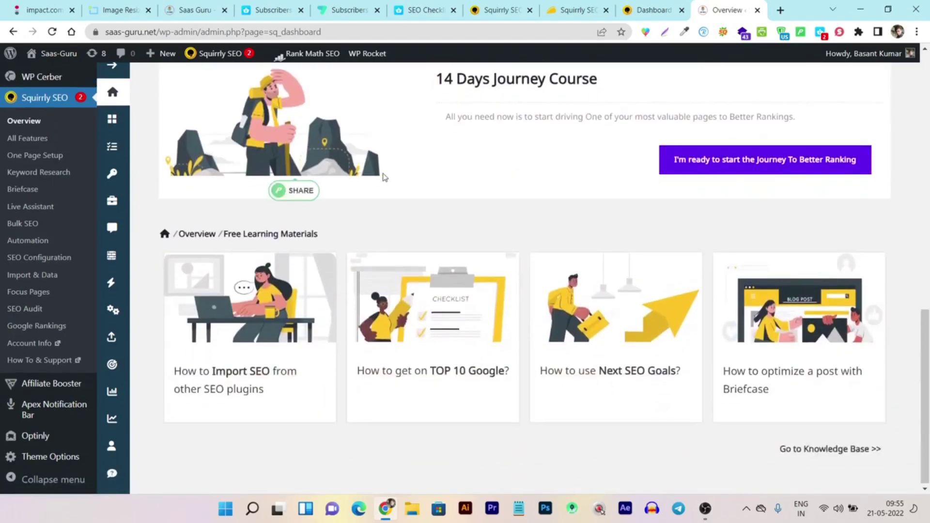
pyautogui.scroll(2, 463, 201)
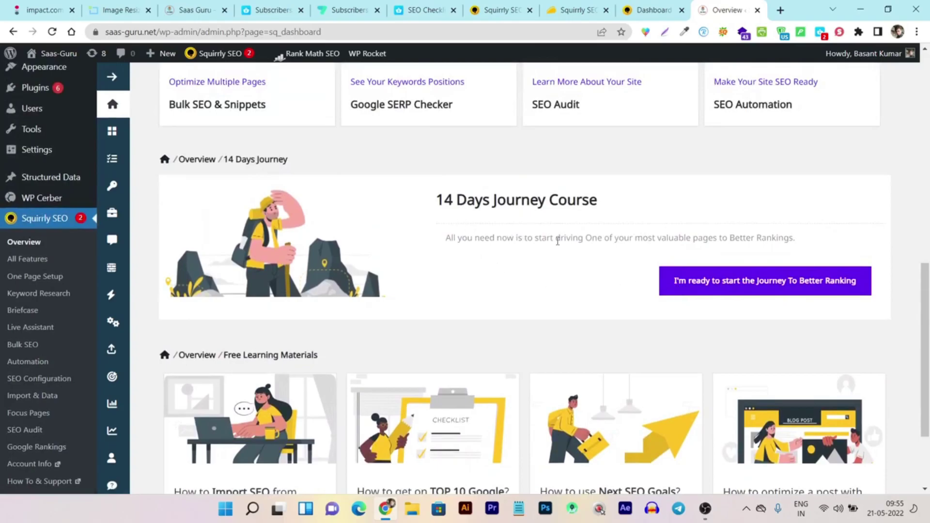
pyautogui.scroll(-1, 693, 280)
pyautogui.scroll(-1, 558, 274)
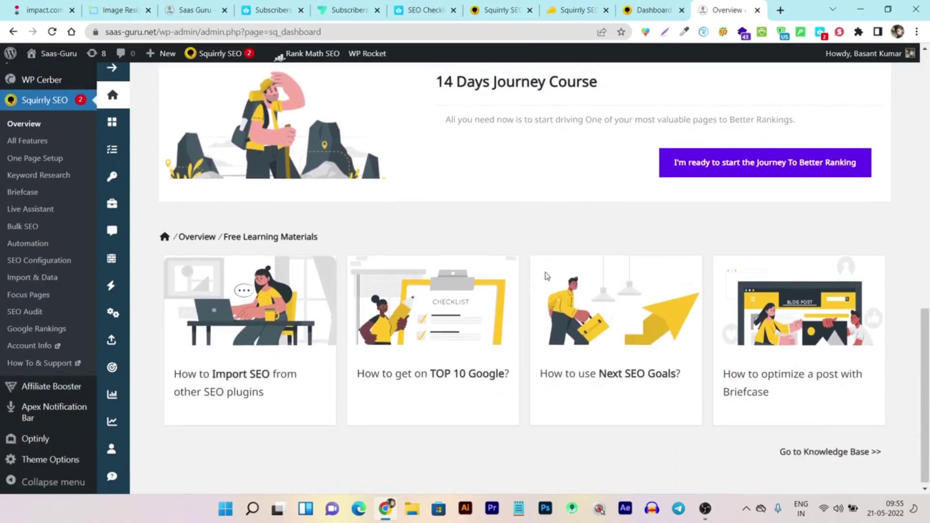
pyautogui.scroll(8, 529, 275)
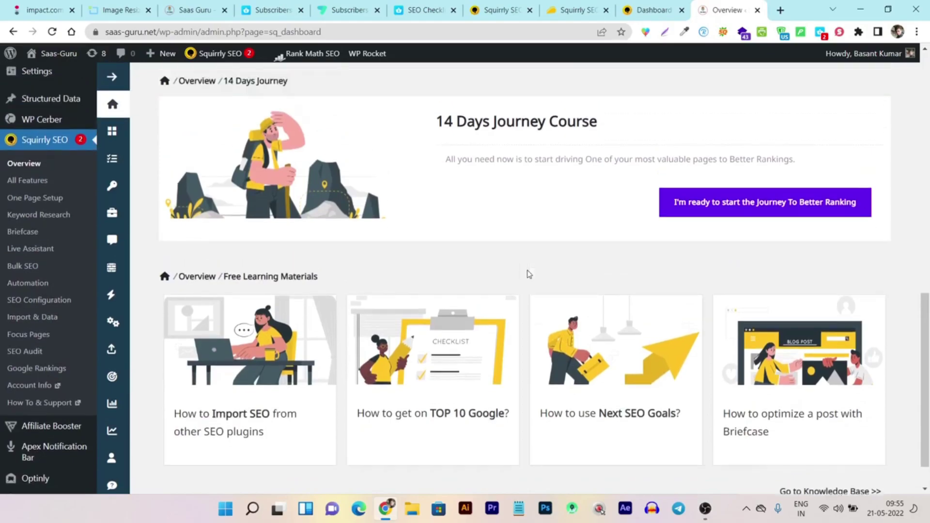
pyautogui.scroll(-4, 550, 291)
pyautogui.scroll(-2, 423, 289)
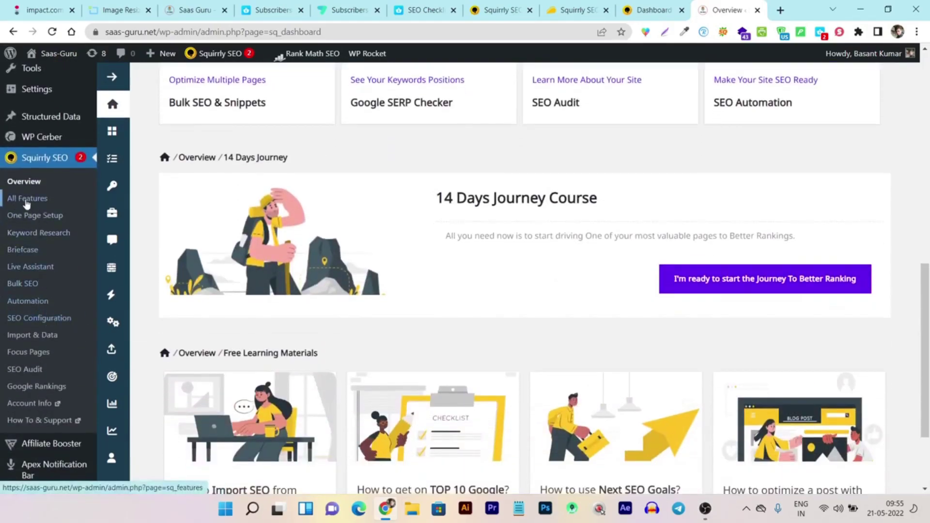
# Open the plugin's All Features page and review the Unique Squirrly SEO Features and Social Media Features
pyautogui.click(29, 204)
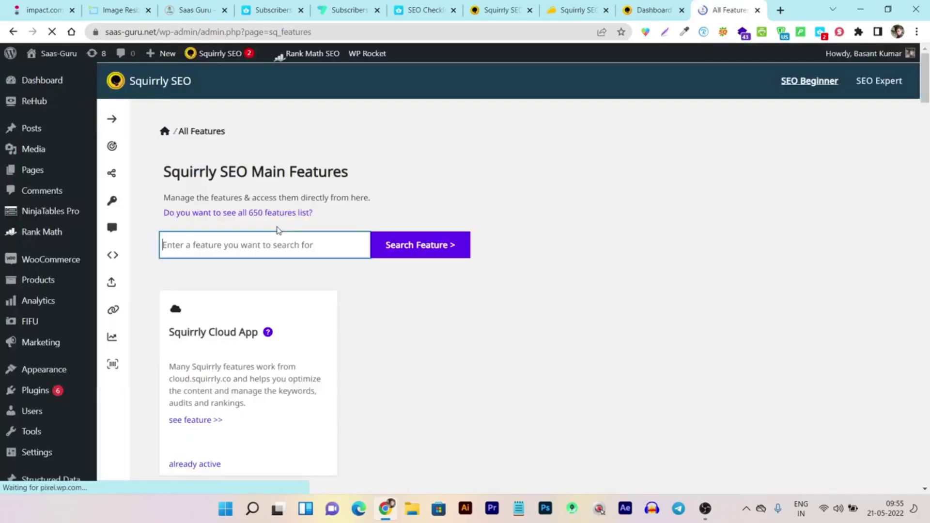
pyautogui.scroll(-8, 204, 189)
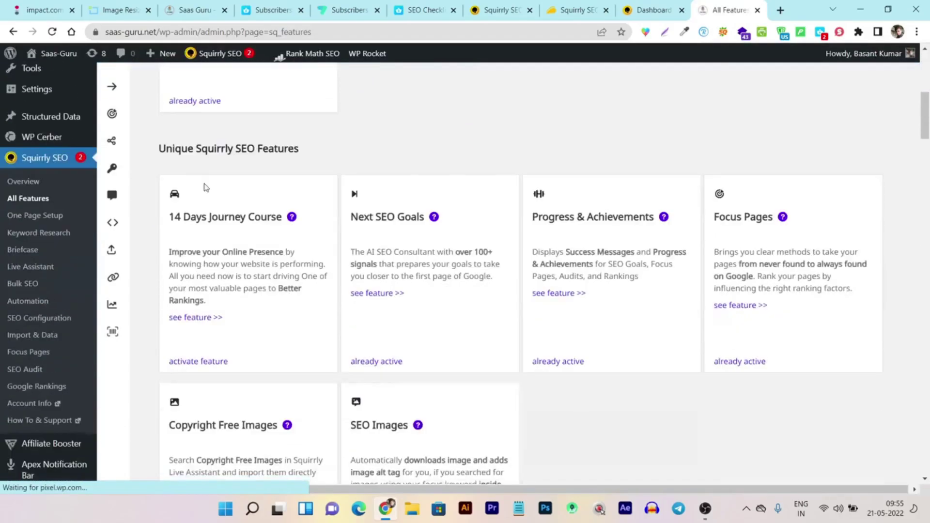
pyautogui.scroll(-2, 201, 198)
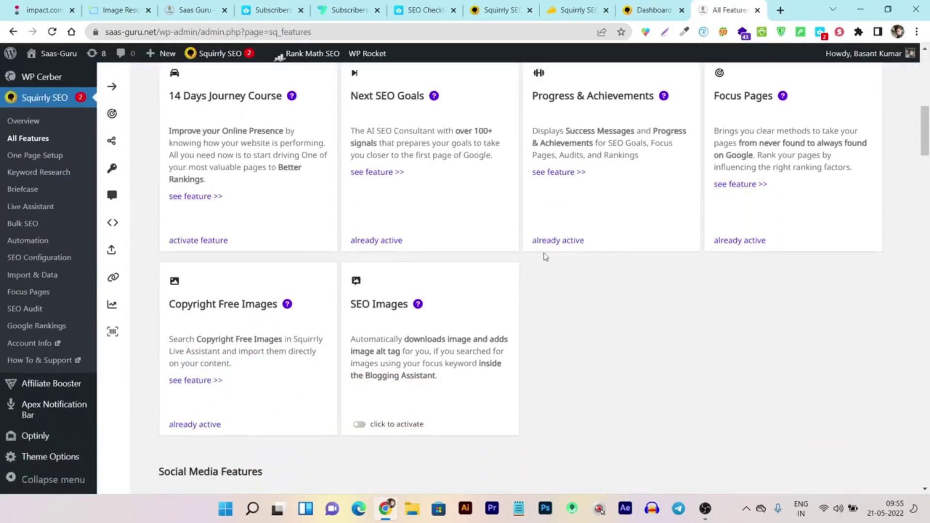
pyautogui.scroll(-4, 319, 226)
pyautogui.scroll(6, 583, 213)
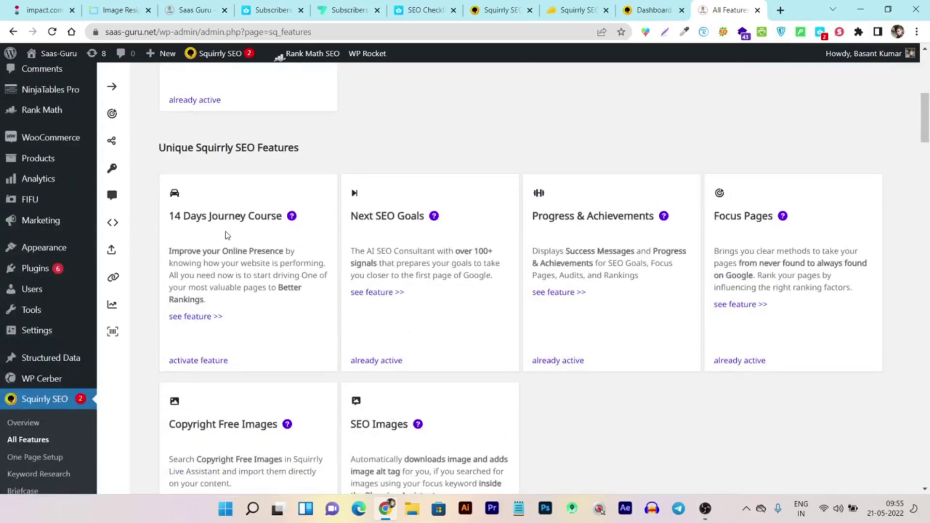
pyautogui.scroll(-5, 446, 217)
pyautogui.scroll(-4, 446, 217)
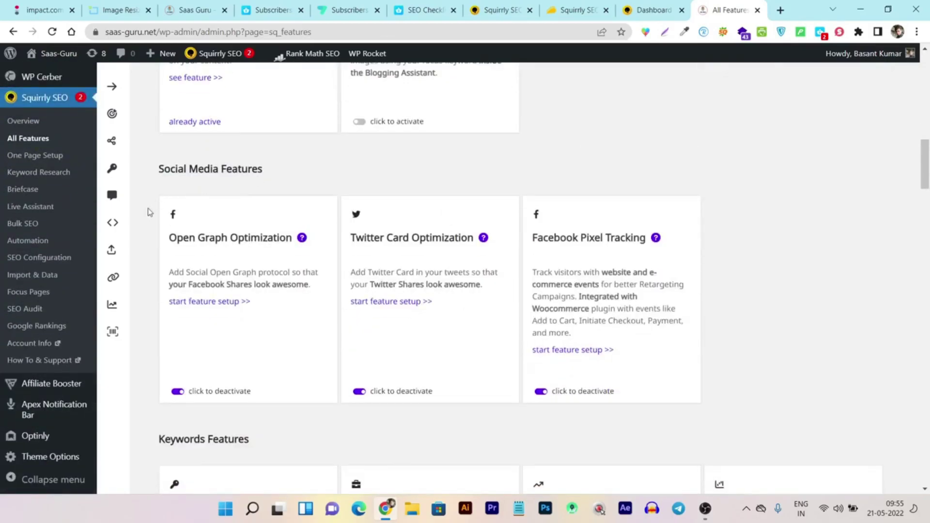
# Review the Keywords Features, Assistants, METAs Features and Import Features on the All Features page
pyautogui.scroll(-5, 417, 270)
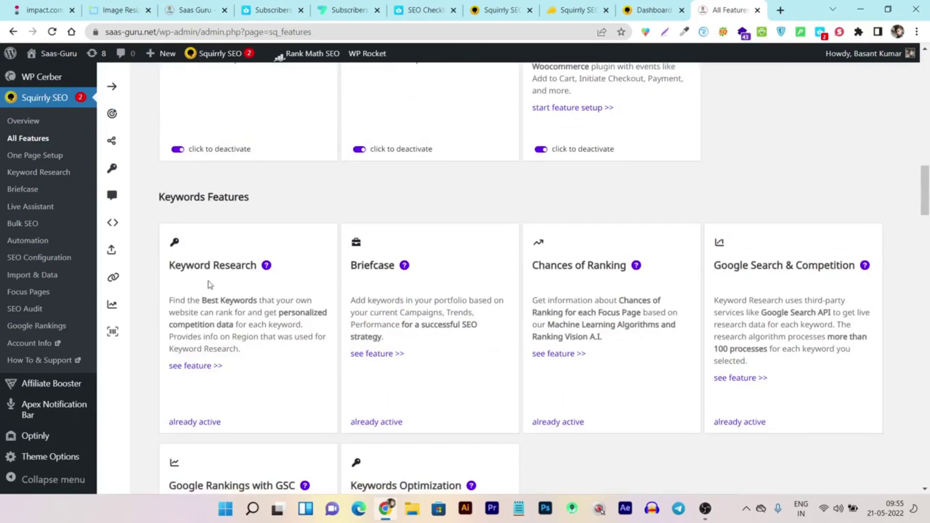
pyautogui.scroll(-4, 378, 219)
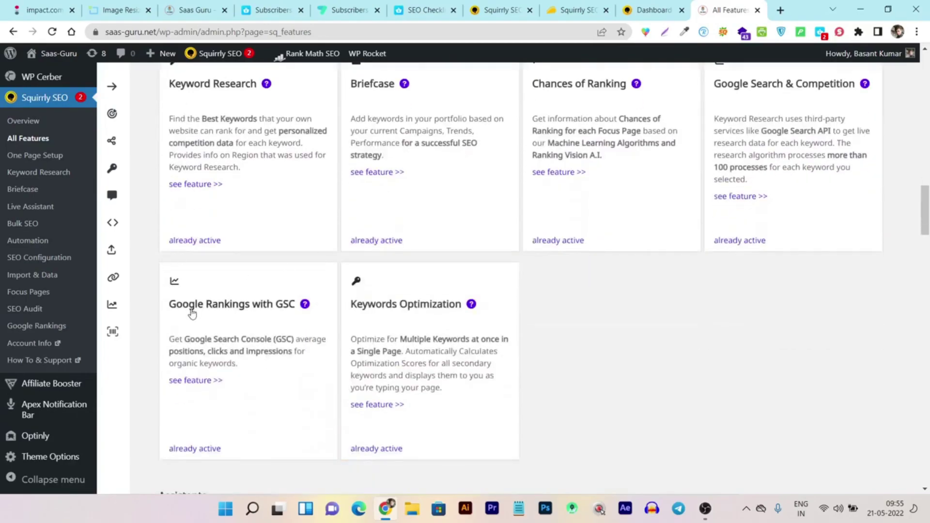
pyautogui.scroll(-2, 213, 310)
pyautogui.scroll(-2, 241, 323)
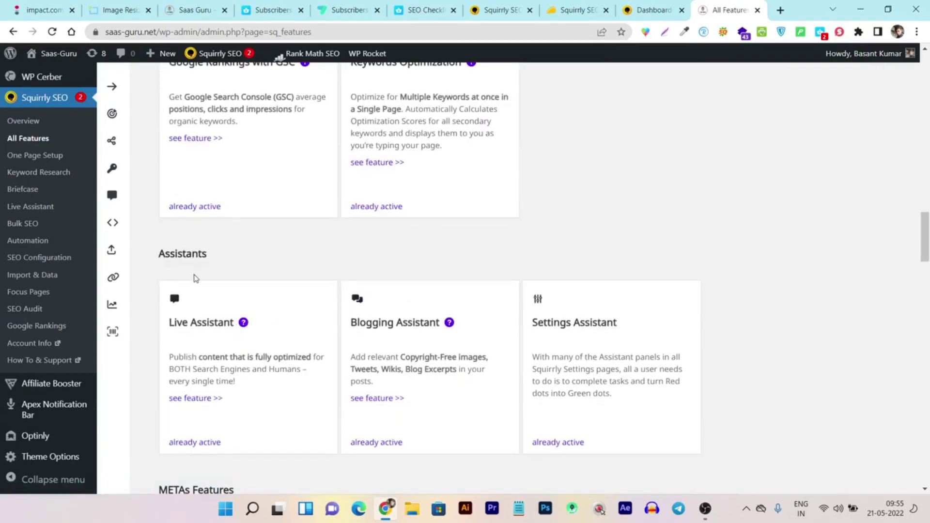
pyautogui.scroll(-3, 193, 279)
pyautogui.scroll(-6, 192, 281)
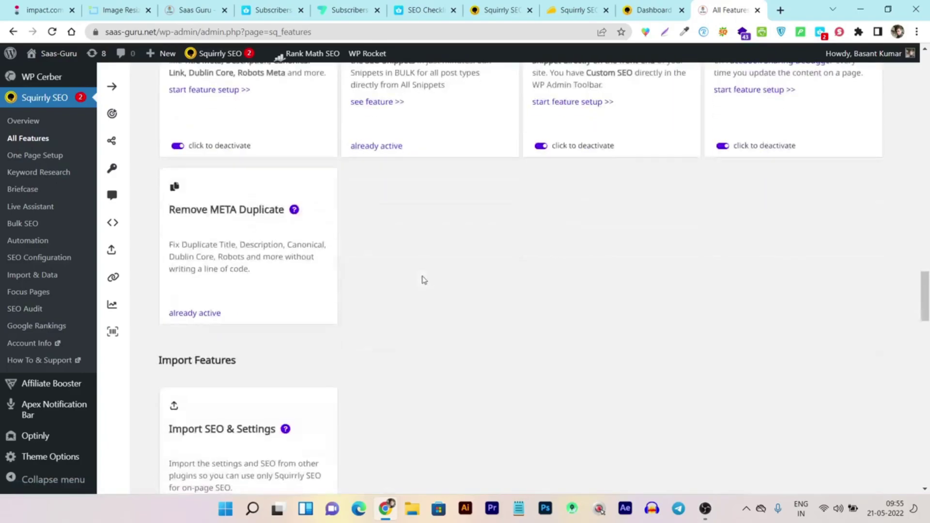
# View the Links Features, expand the feature category list and go to the Miscellaneous Features section
pyautogui.scroll(-6, 303, 345)
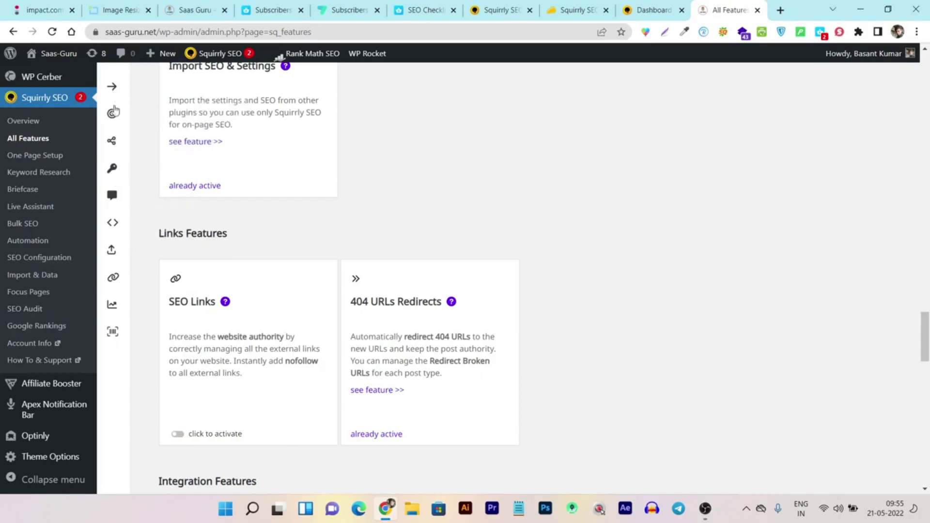
pyautogui.click(112, 87)
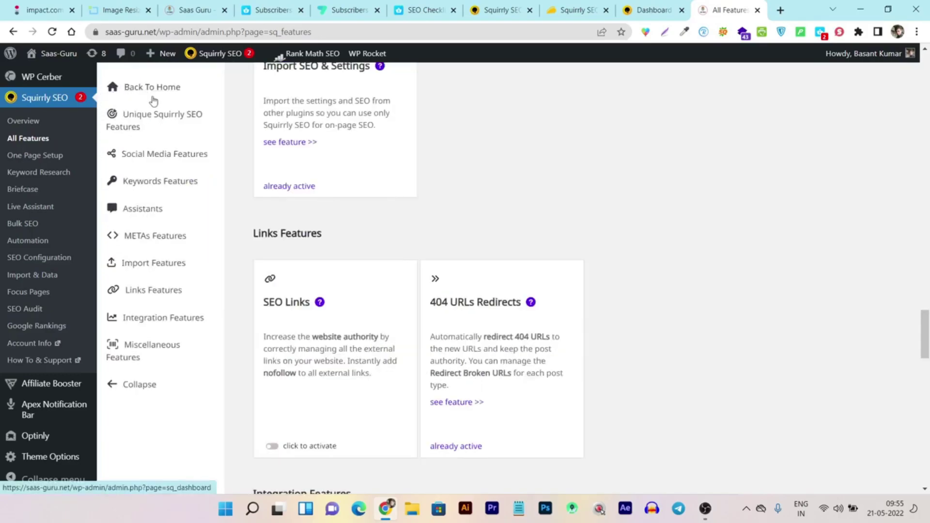
pyautogui.click(151, 348)
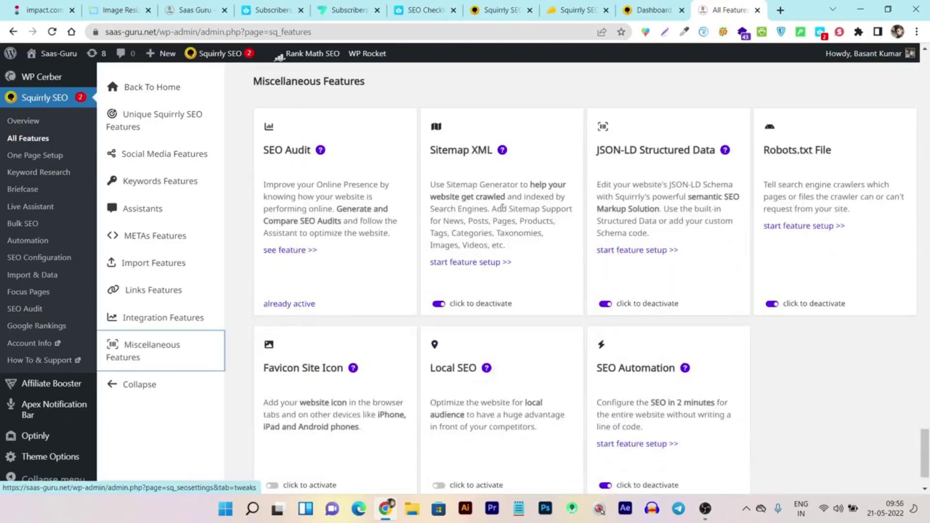
# Review the Miscellaneous, Integration and Links Features on the plugin's All Features page
pyautogui.scroll(-2, 754, 316)
pyautogui.scroll(12, 250, 338)
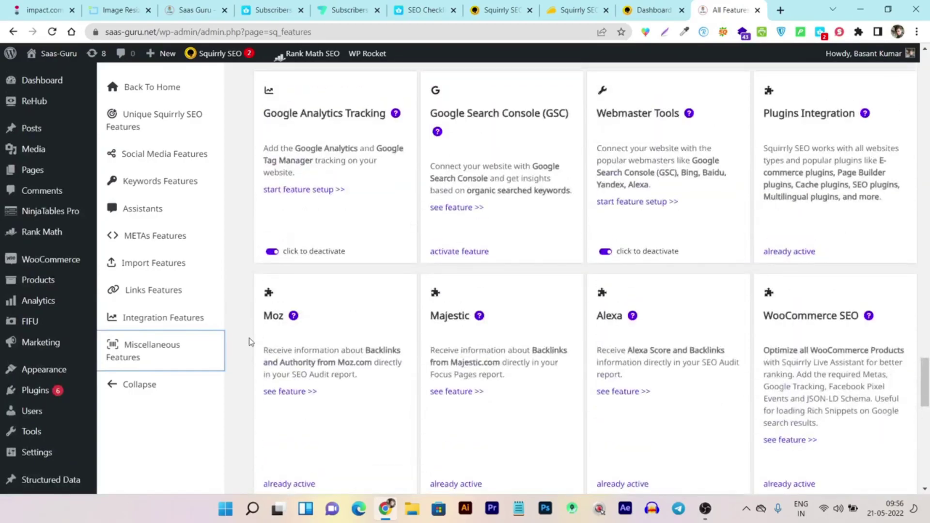
pyautogui.scroll(4, 249, 341)
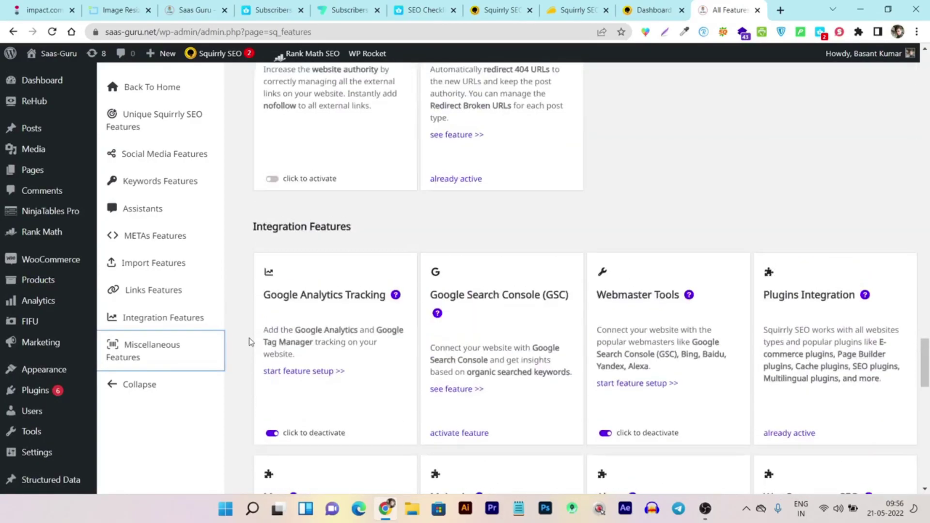
pyautogui.scroll(6, 249, 341)
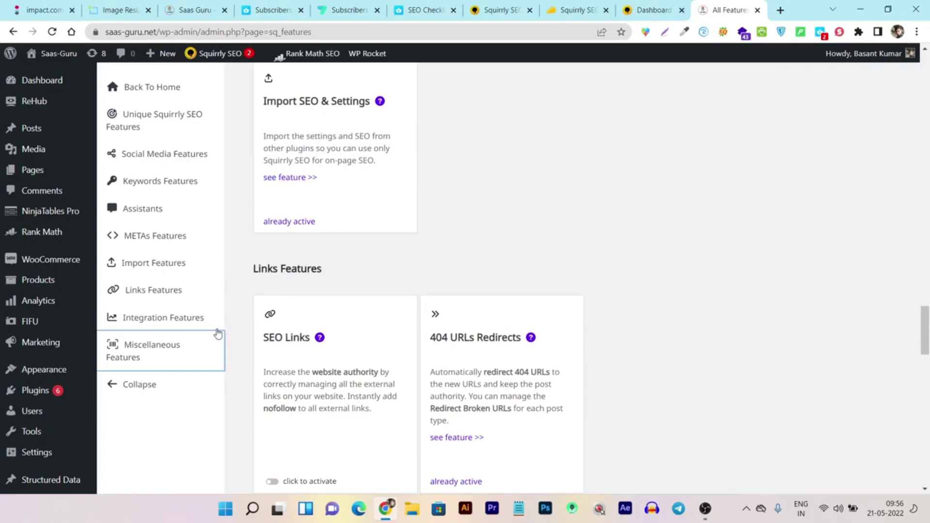
pyautogui.scroll(-6, 114, 343)
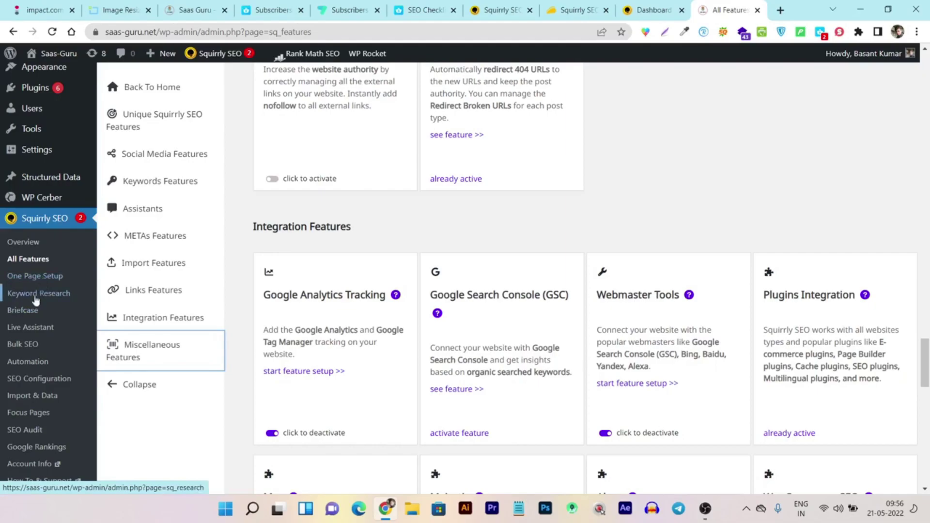
# Run keyword research on "saas lifetime deals" for the United States, including the suggestions "lifetime saas deals" and "saas lifetime deals 2022"
pyautogui.click(20, 294)
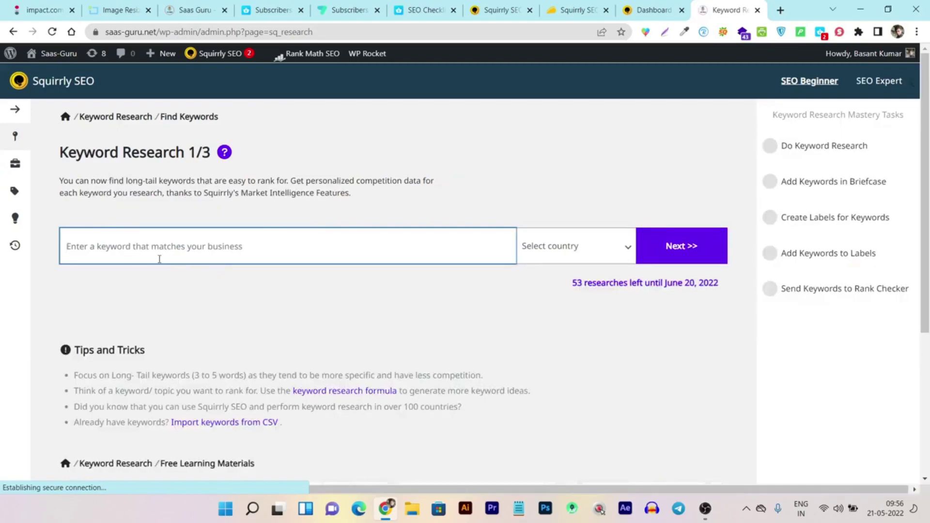
pyautogui.write('saas lifetime deals')
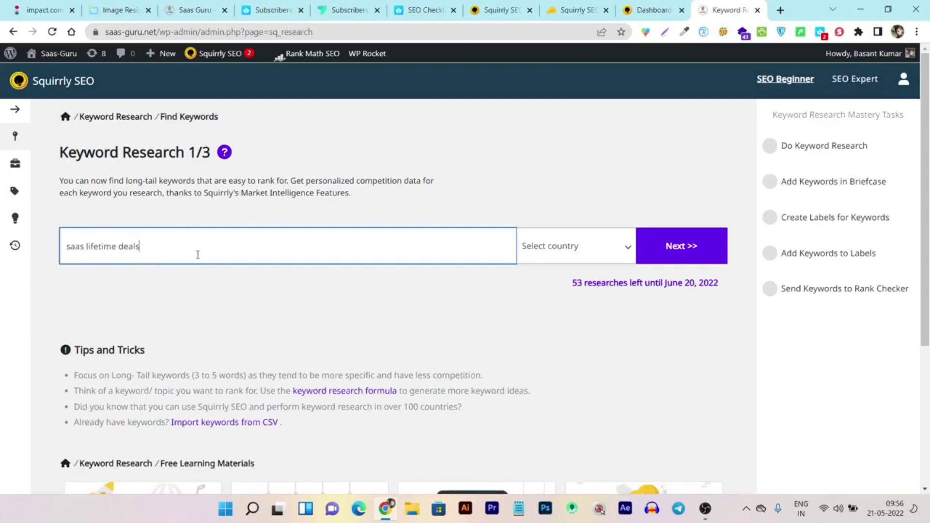
pyautogui.click(619, 256)
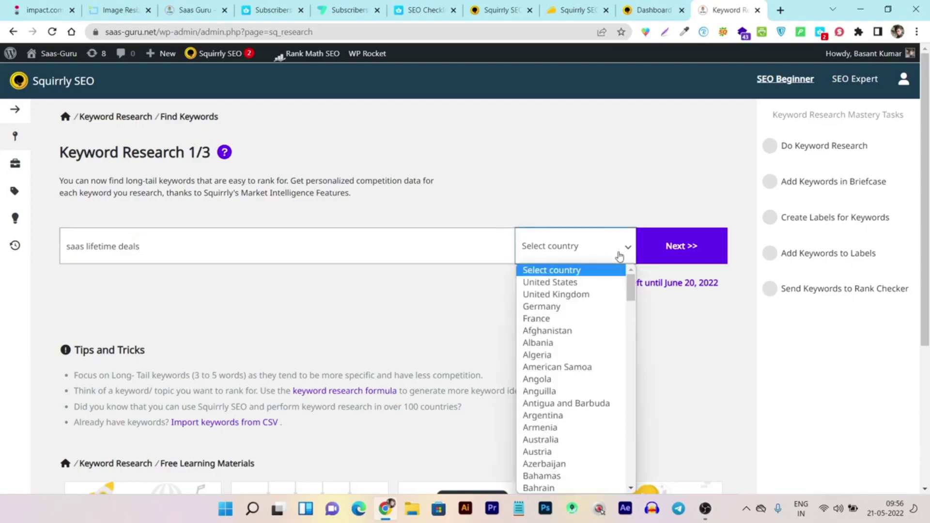
pyautogui.click(546, 285)
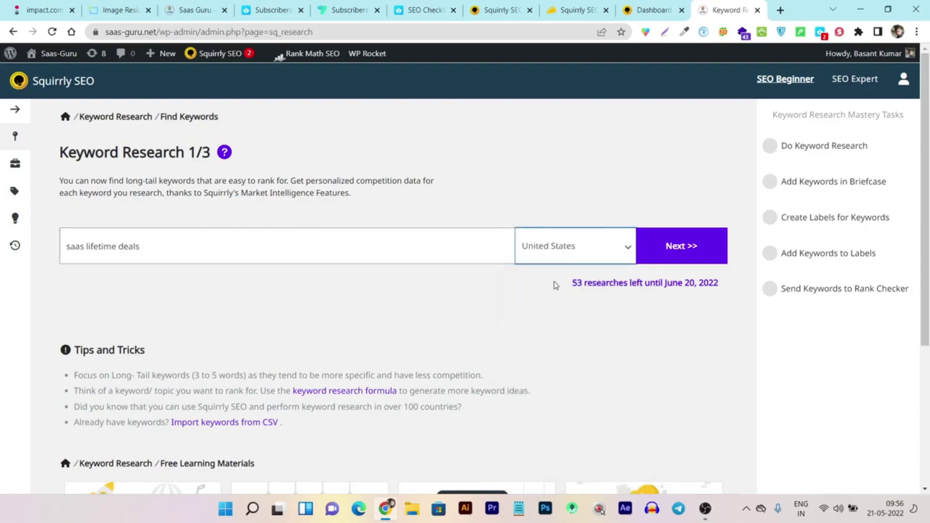
pyautogui.click(678, 252)
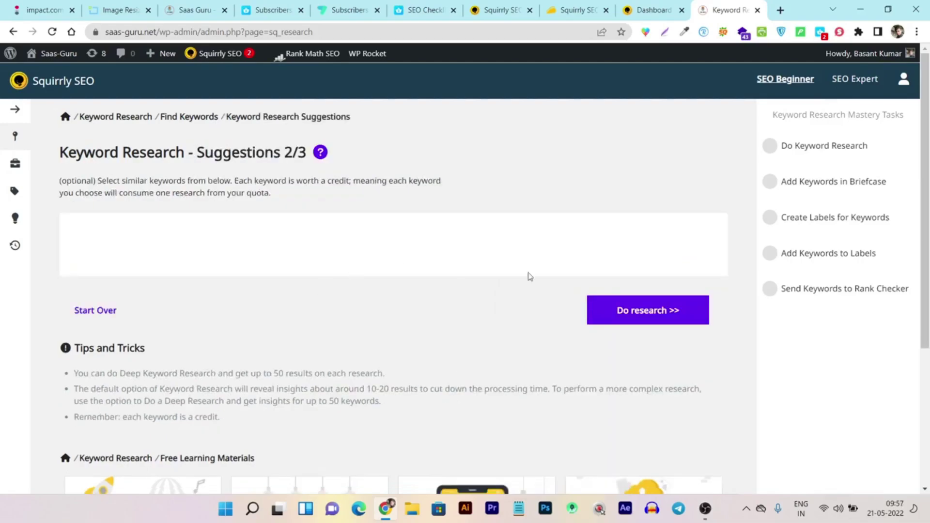
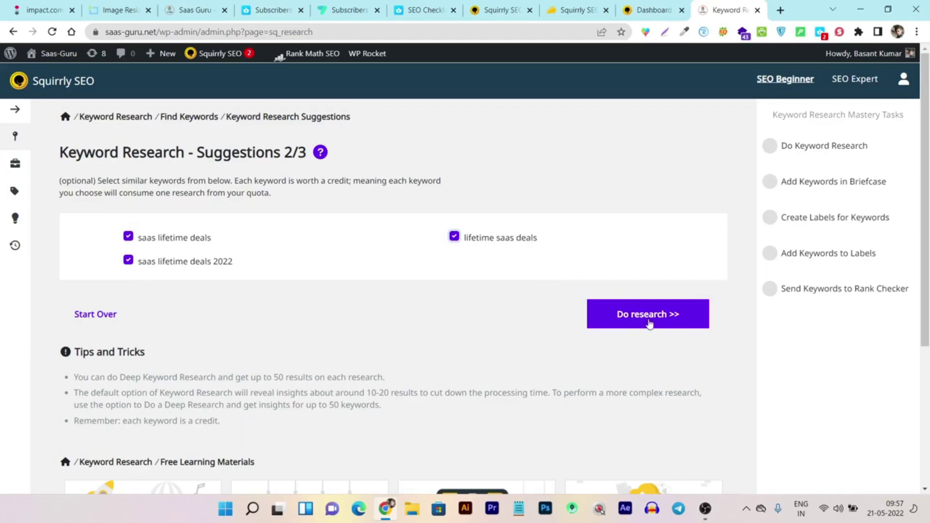
pyautogui.click(668, 323)
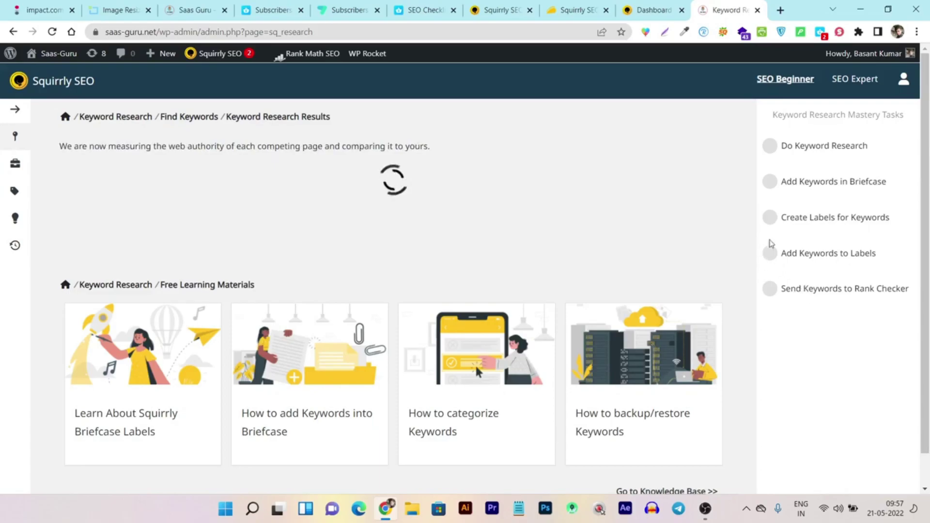
# Read the details of the Add Keywords to Labels and Send Keywords to Rank Checker mastery tasks, closing each one
pyautogui.click(812, 255)
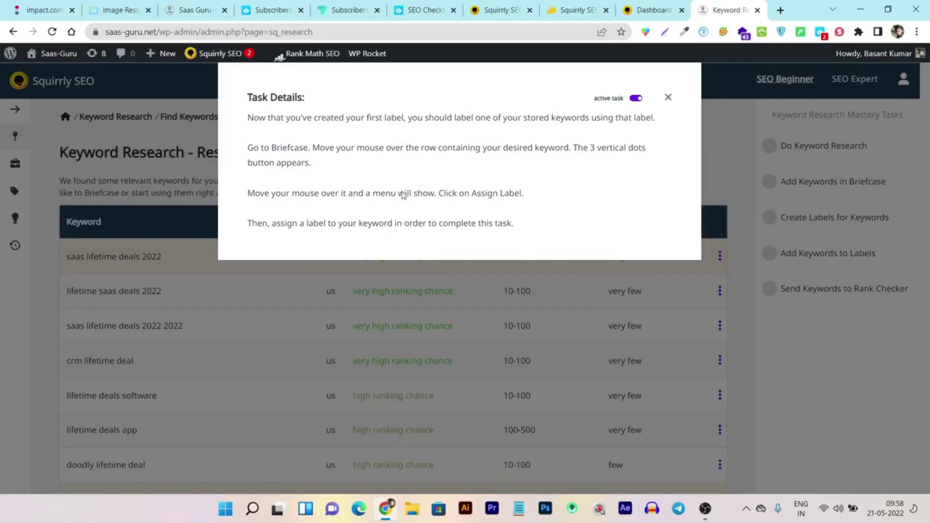
pyautogui.click(668, 98)
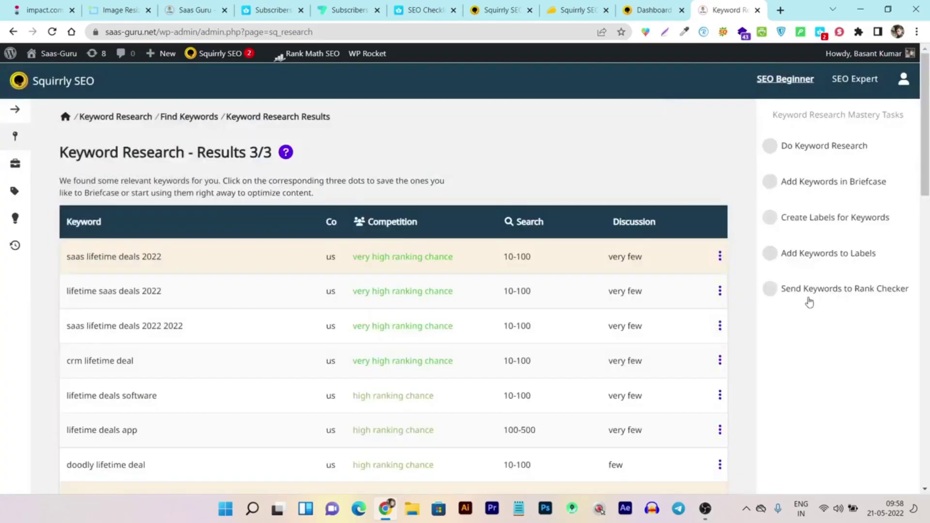
pyautogui.click(847, 296)
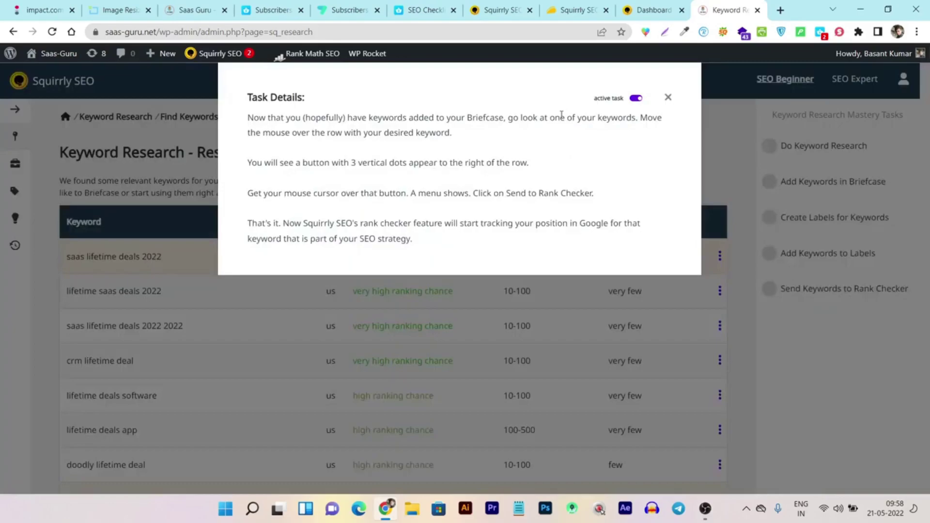
pyautogui.click(669, 99)
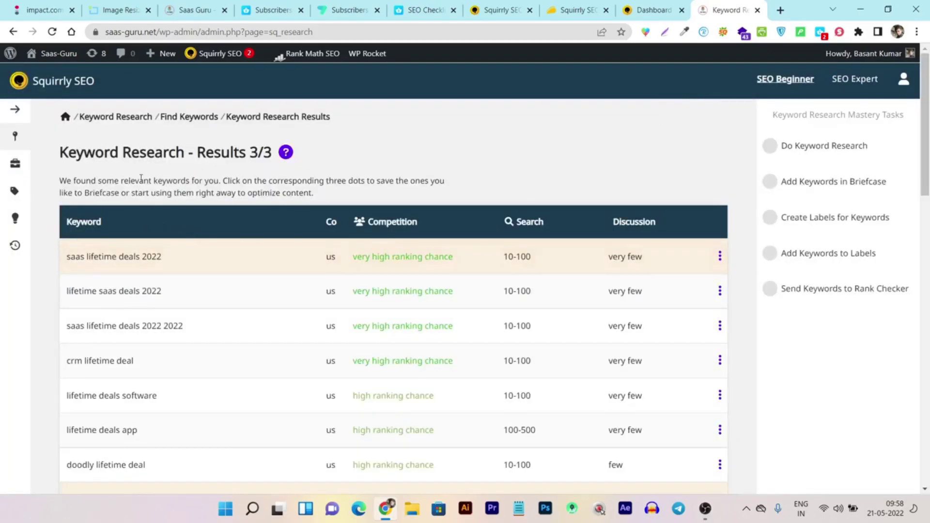
# Examine the keyword research results for competition, search volume and discussion of each suggested keyword
pyautogui.scroll(-1, 270, 255)
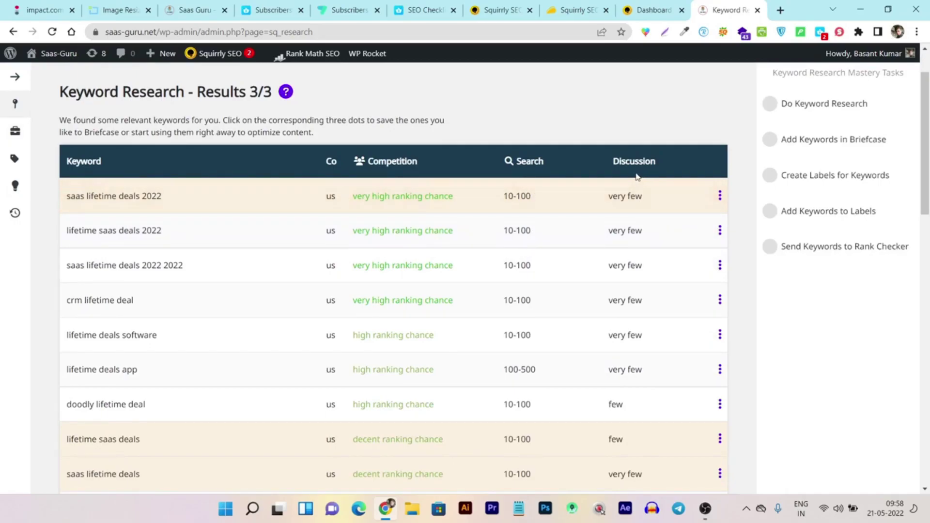
pyautogui.scroll(-3, 644, 203)
pyautogui.scroll(-5, 635, 340)
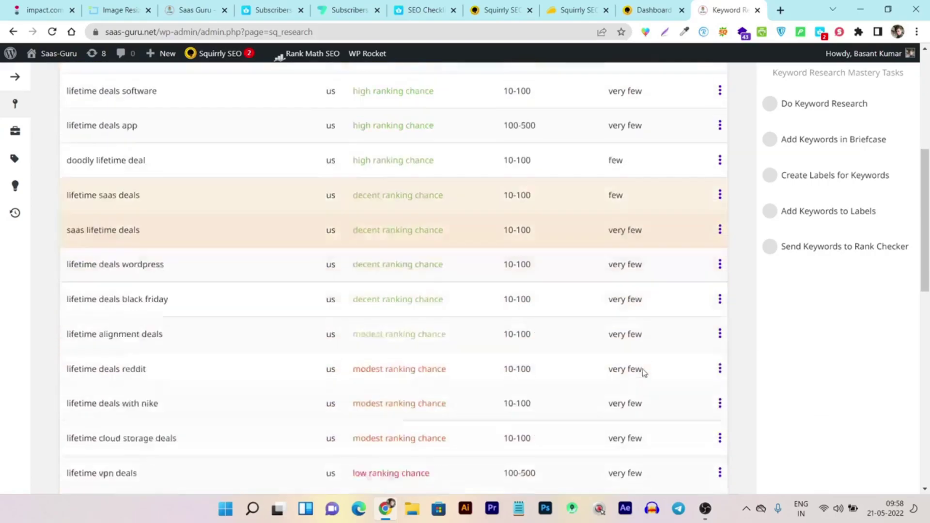
pyautogui.scroll(-3, 533, 354)
pyautogui.scroll(10, 214, 270)
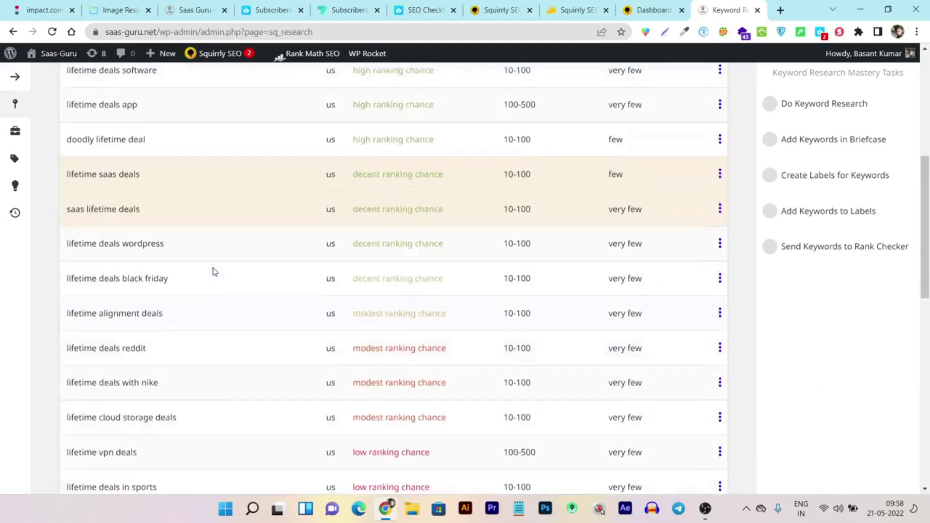
pyautogui.scroll(-5, 203, 274)
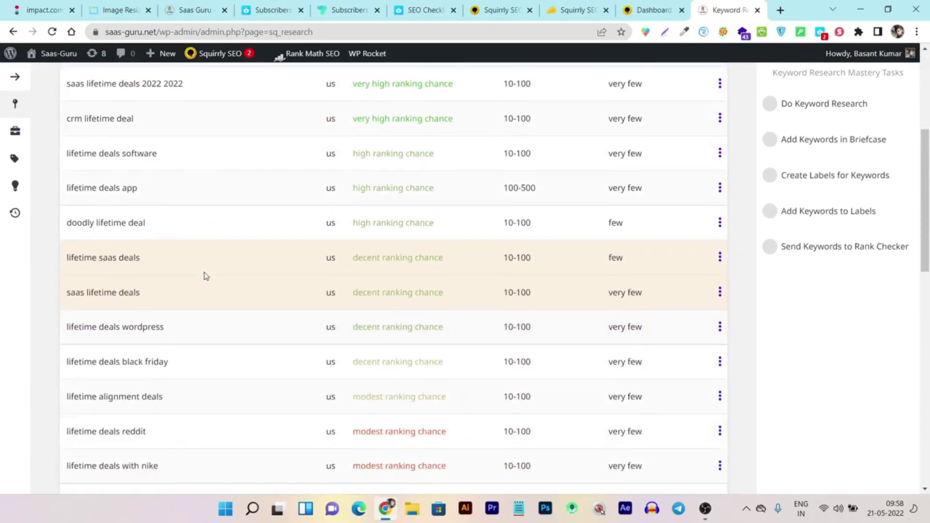
pyautogui.scroll(3, 373, 274)
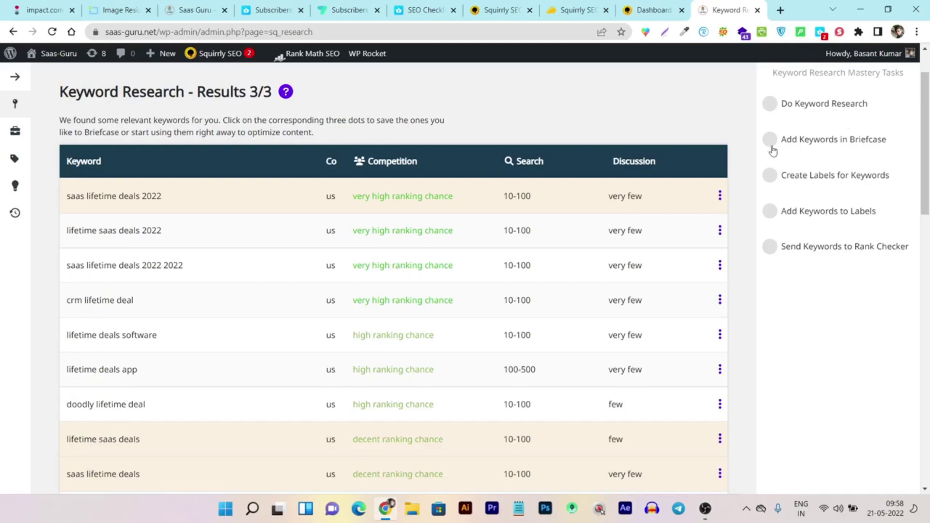
# Show the labelled list of Keyword Research sections, return to the plugin's Overview page and look through its goals and main features
pyautogui.click(16, 80)
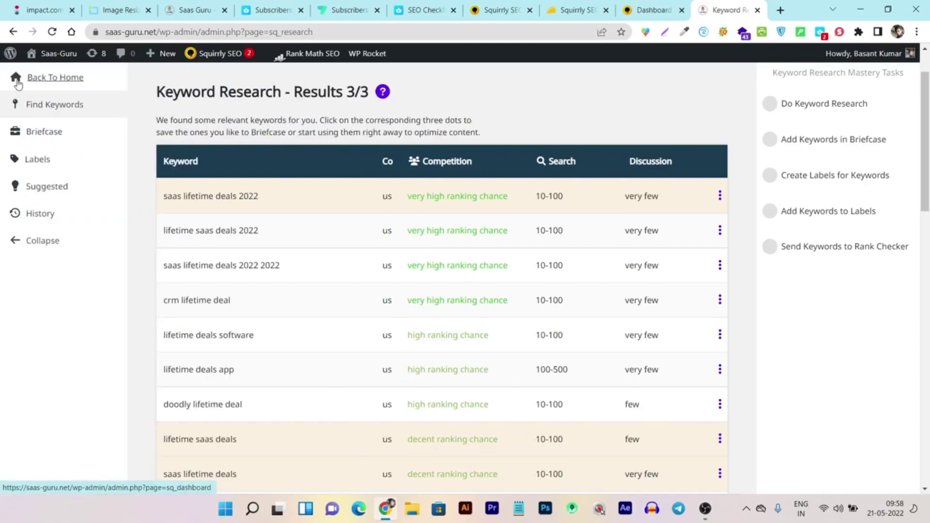
pyautogui.click(25, 243)
pyautogui.click(14, 79)
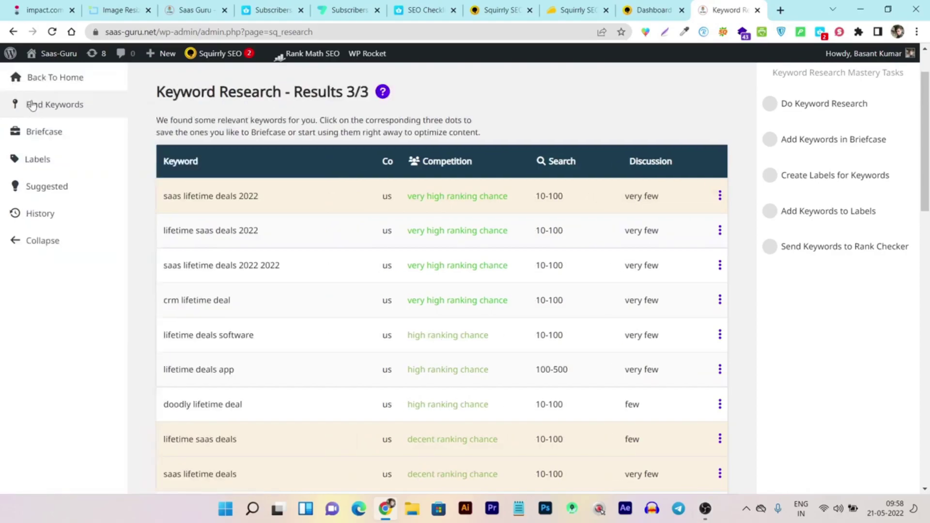
pyautogui.click(68, 82)
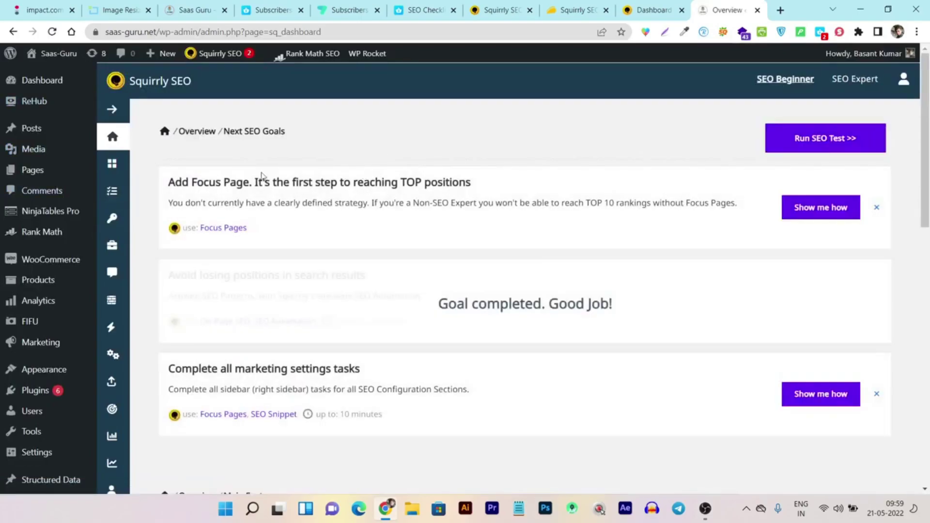
pyautogui.scroll(-4, 166, 207)
pyautogui.scroll(-4, 160, 281)
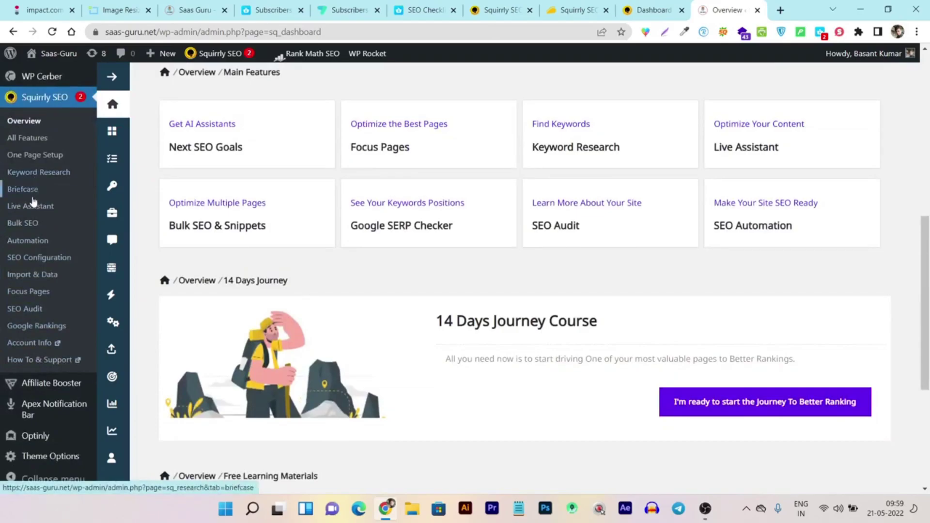
# Open the Bulk SEO page and review the METAs, Open Graph, Twitter Card and Visibility status of the listed posts
pyautogui.click(32, 226)
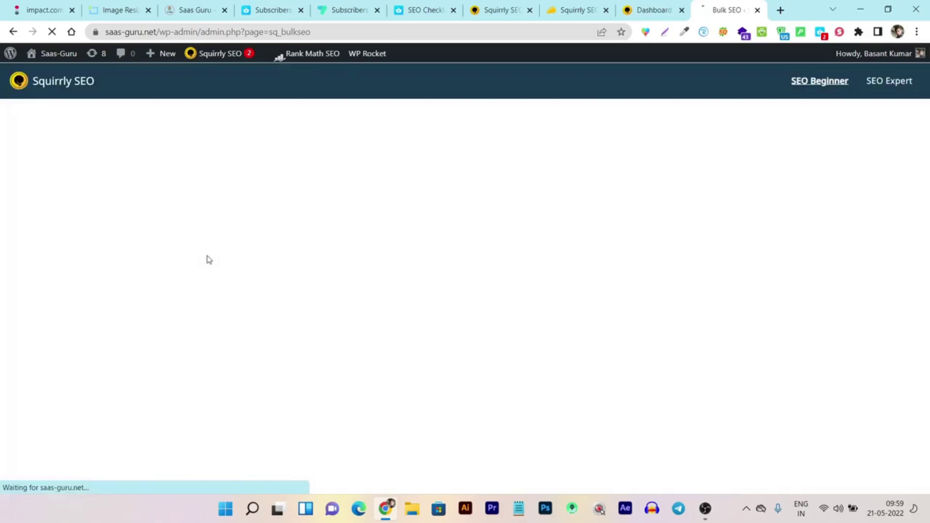
pyautogui.scroll(-3, 229, 258)
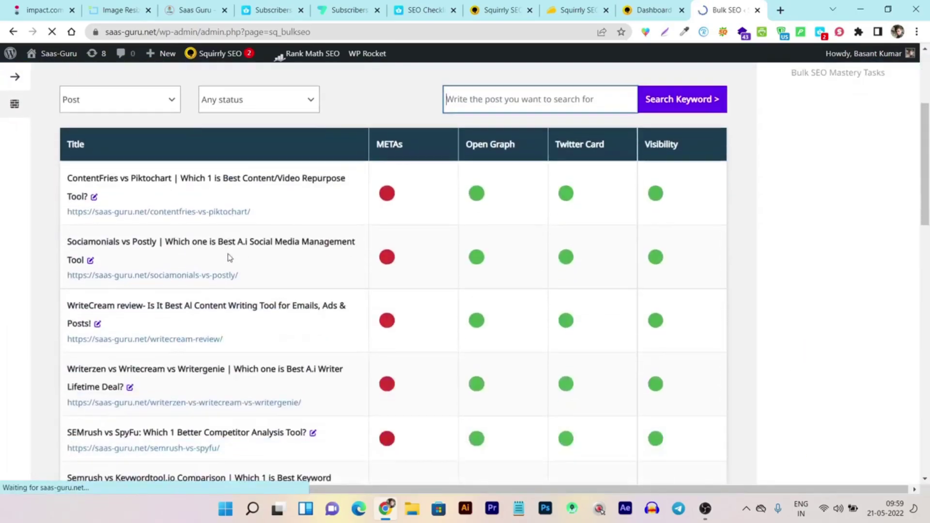
pyautogui.scroll(-2, 342, 185)
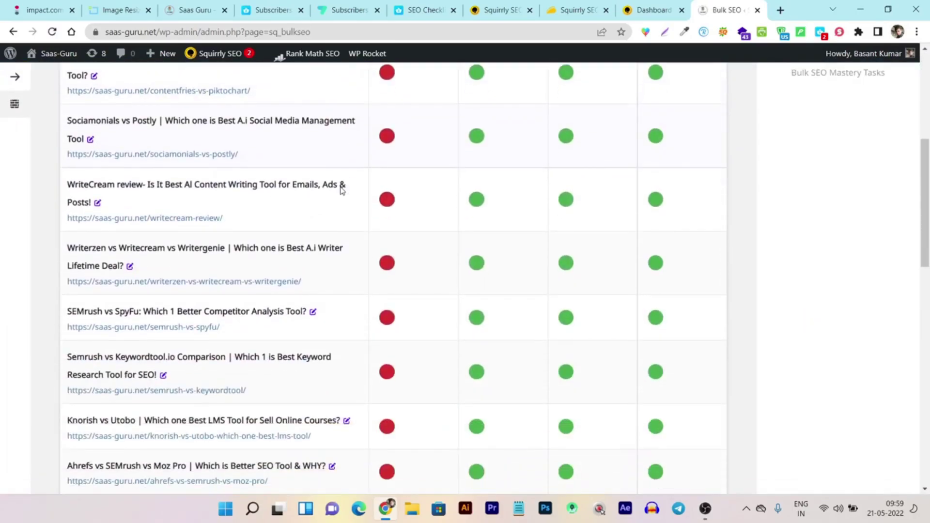
pyautogui.scroll(-4, 344, 237)
pyautogui.scroll(9, 372, 252)
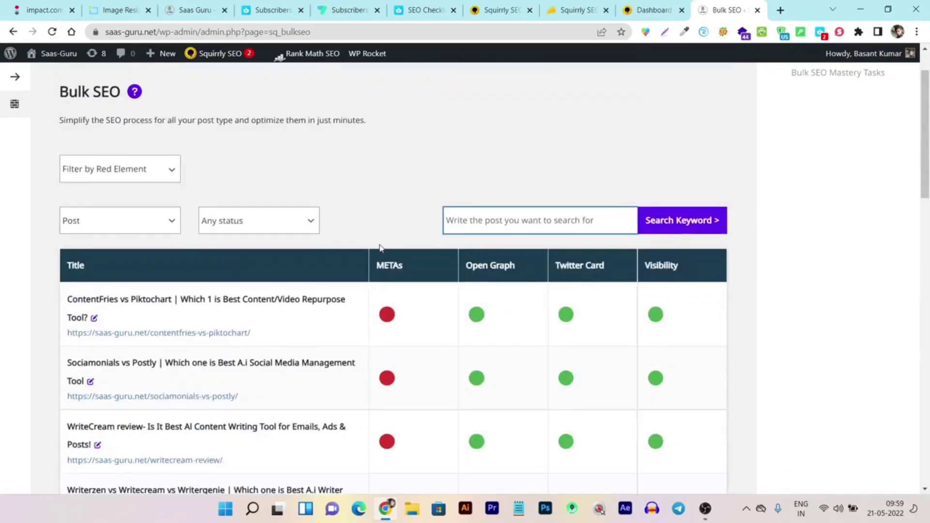
pyautogui.scroll(-2, 380, 248)
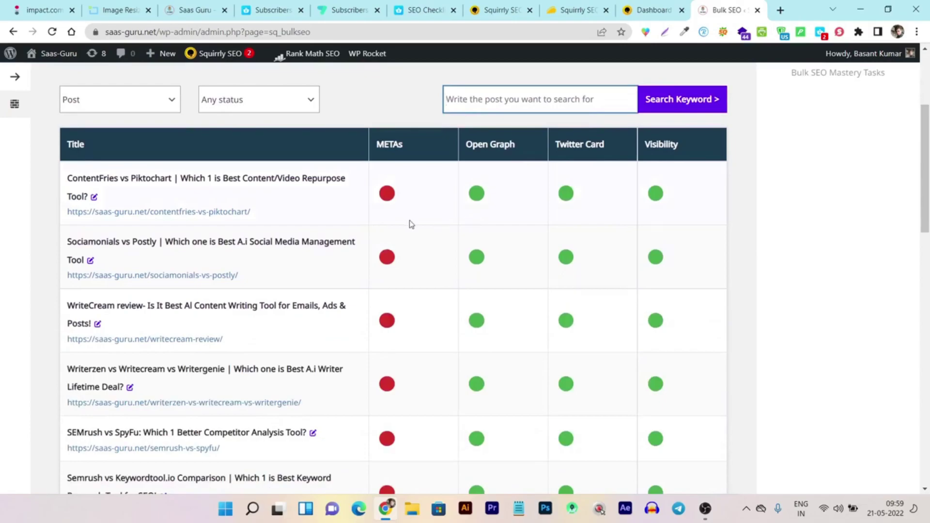
pyautogui.moveTo(653, 198)
pyautogui.scroll(-8, 653, 197)
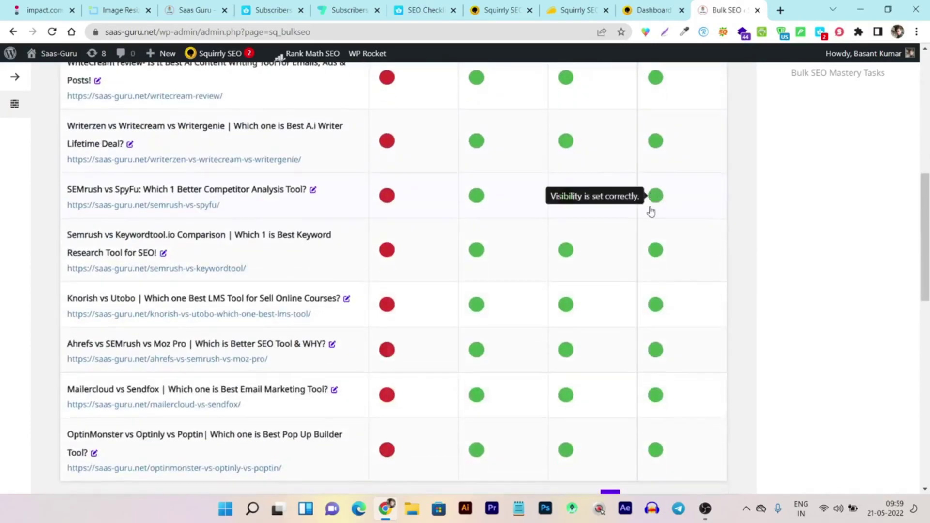
# Read the Tips and Tricks and Free Learning Materials on the Bulk SEO page, comparing them with the posts' status dots
pyautogui.scroll(-4, 541, 275)
pyautogui.scroll(-3, 541, 275)
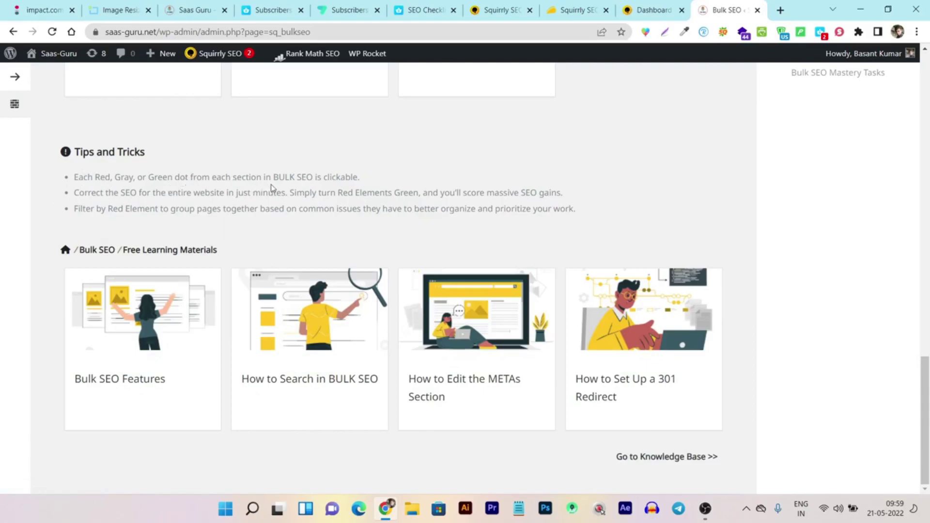
pyautogui.scroll(10, 697, 164)
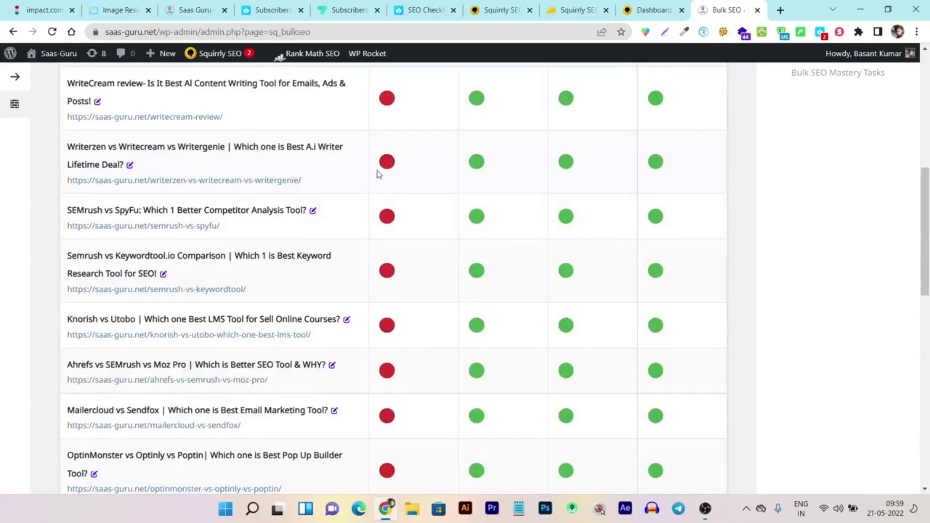
pyautogui.scroll(-10, 394, 207)
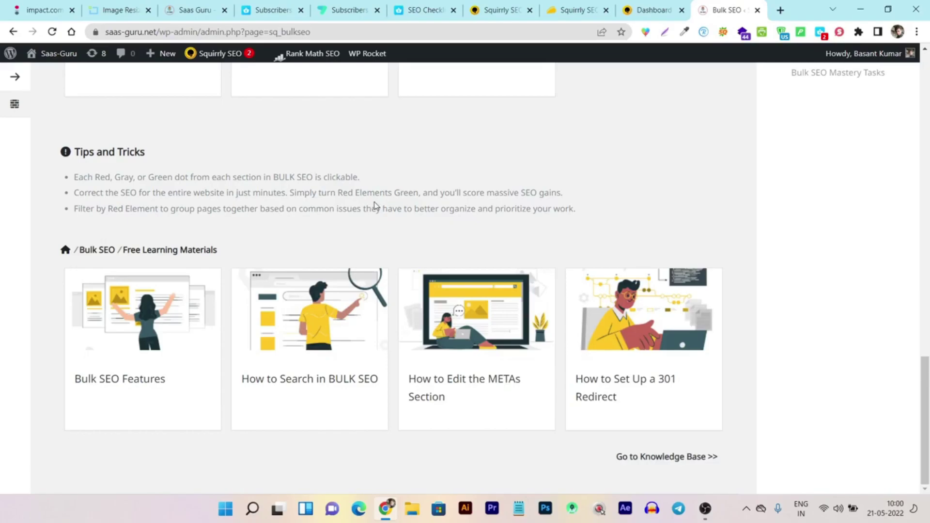
pyautogui.scroll(11, 399, 176)
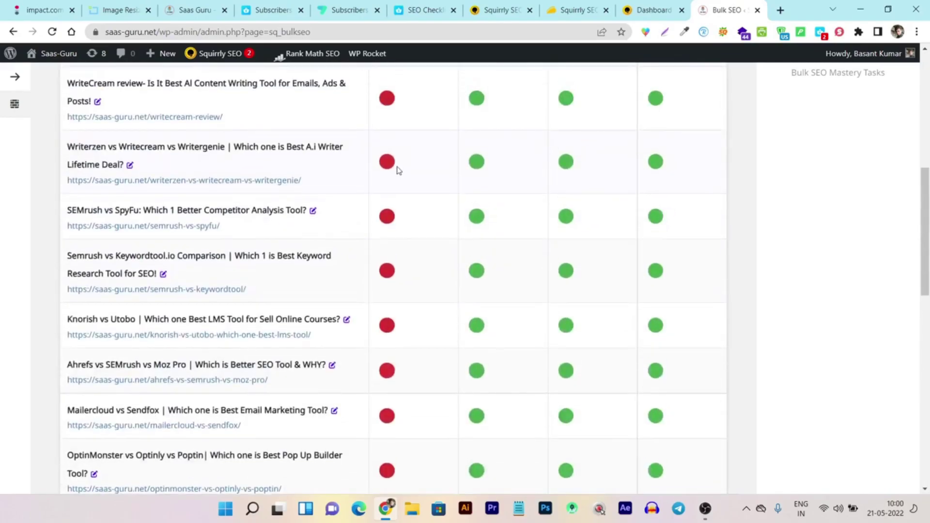
pyautogui.scroll(-4, 399, 169)
pyautogui.scroll(-6, 397, 170)
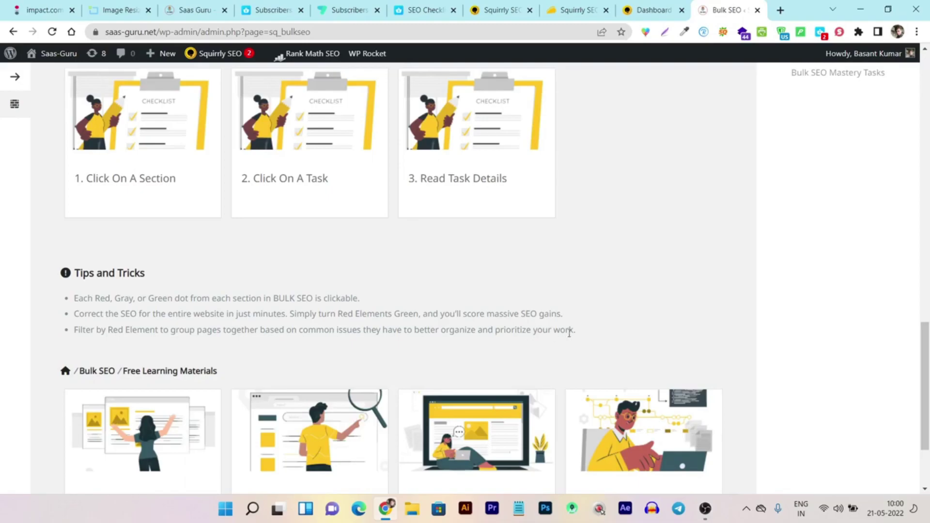
# Look over the Bulk SEO posts' status dots and open the METAs details of the ContentFries vs Piktochart post
pyautogui.scroll(15, 556, 335)
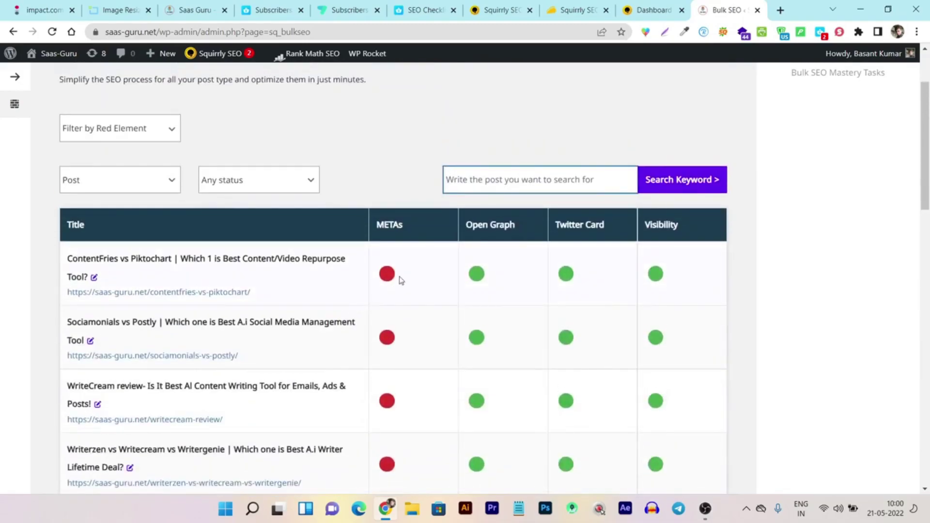
pyautogui.scroll(-3, 407, 334)
pyautogui.scroll(-3, 407, 338)
pyautogui.scroll(3, 407, 338)
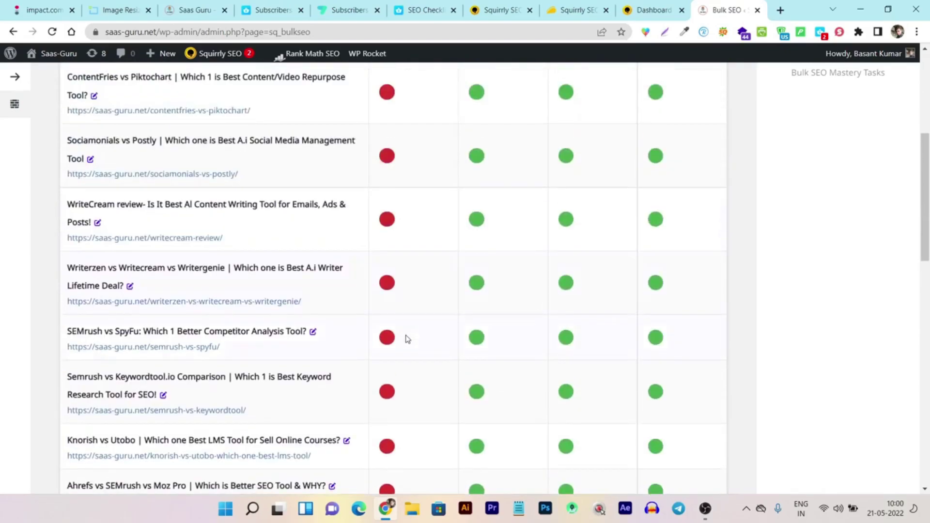
pyautogui.scroll(5, 407, 339)
pyautogui.scroll(-2, 407, 338)
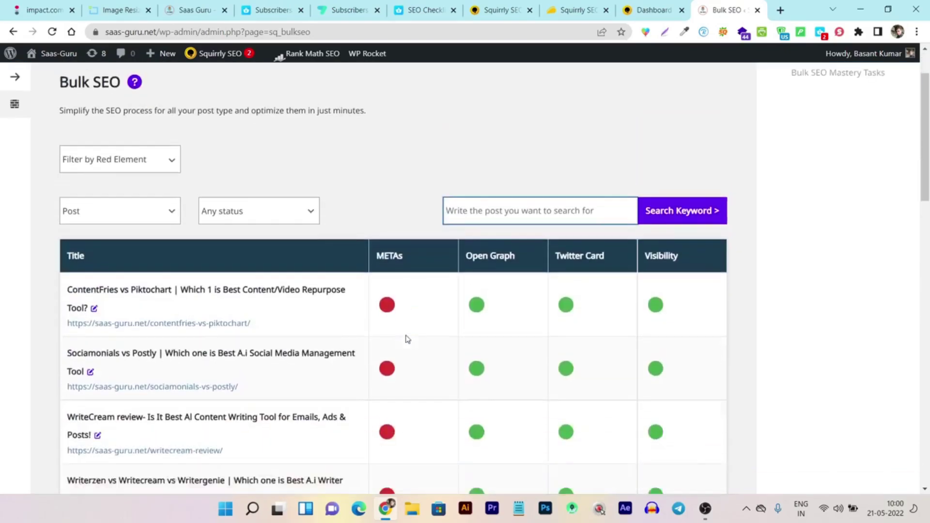
pyautogui.click(388, 256)
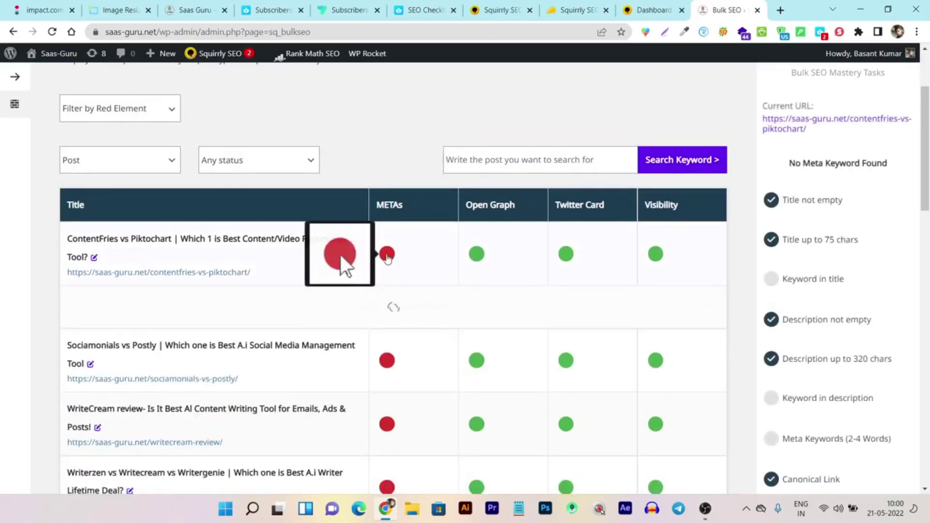
# Examine the ContentFries vs Piktochart post's search snippet preview and its META mastery tasks for title, description and keywords
pyautogui.scroll(2, 480, 272)
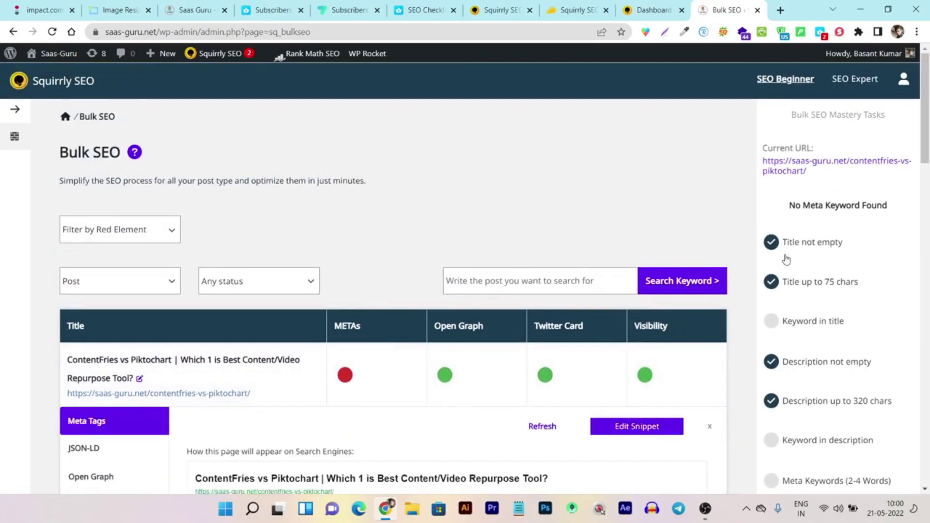
pyautogui.scroll(-2, 794, 260)
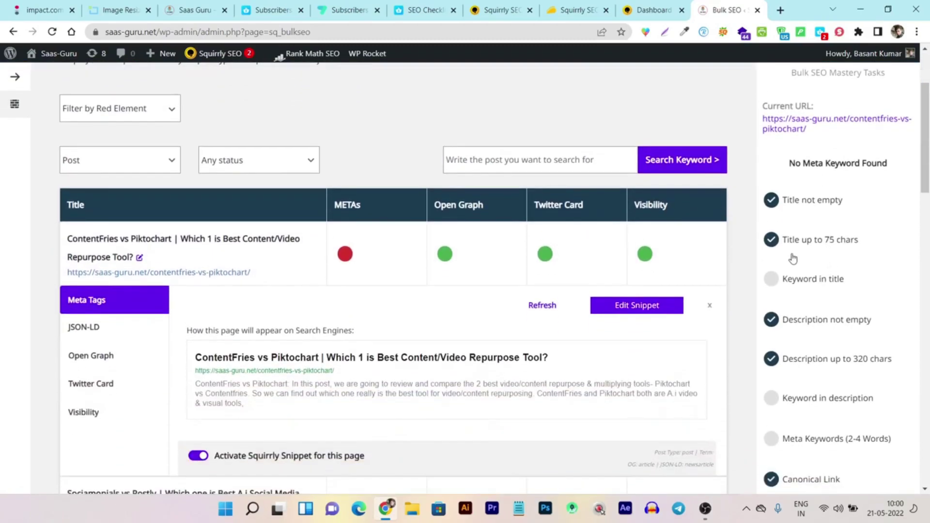
pyautogui.scroll(-2, 840, 257)
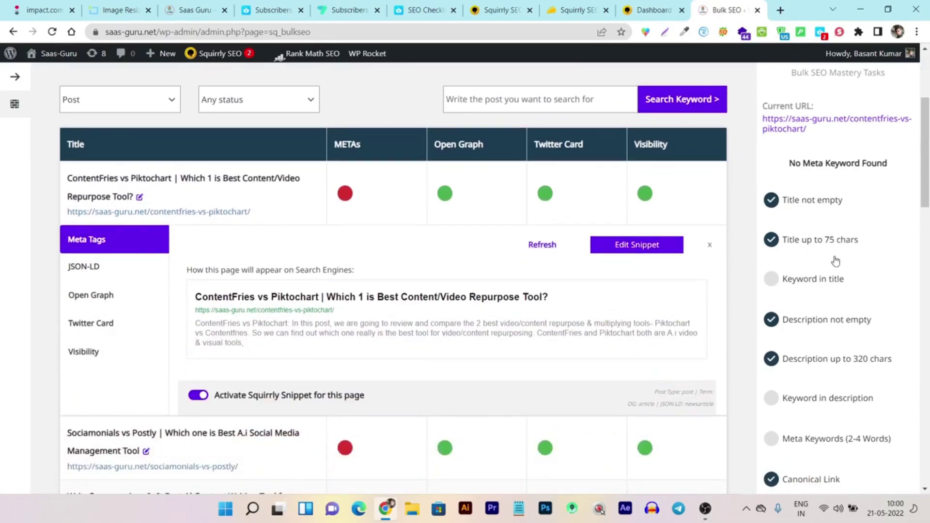
pyautogui.scroll(-2, 817, 306)
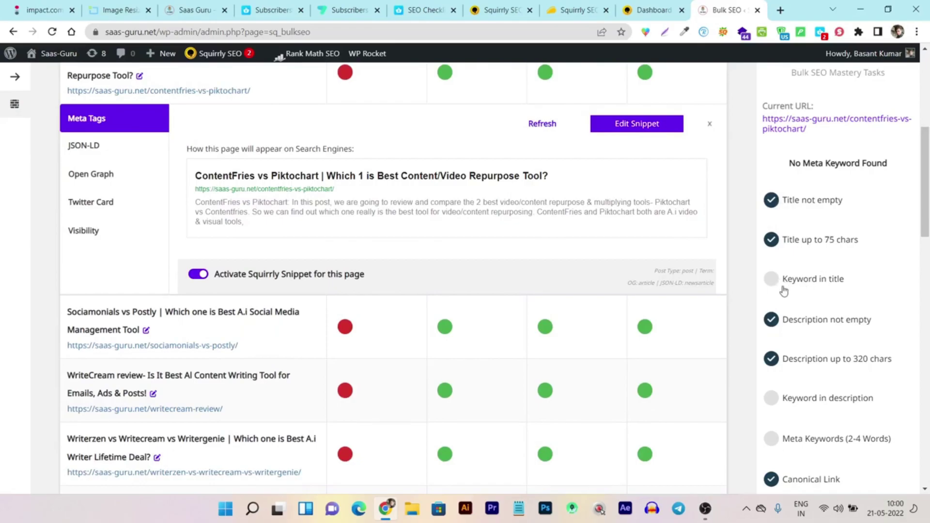
pyautogui.scroll(-3, 778, 289)
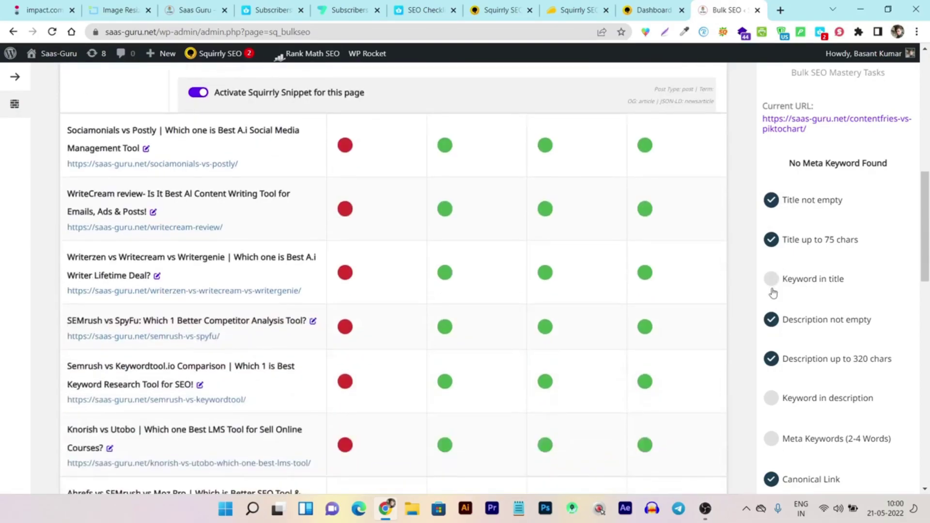
pyautogui.scroll(-2, 824, 294)
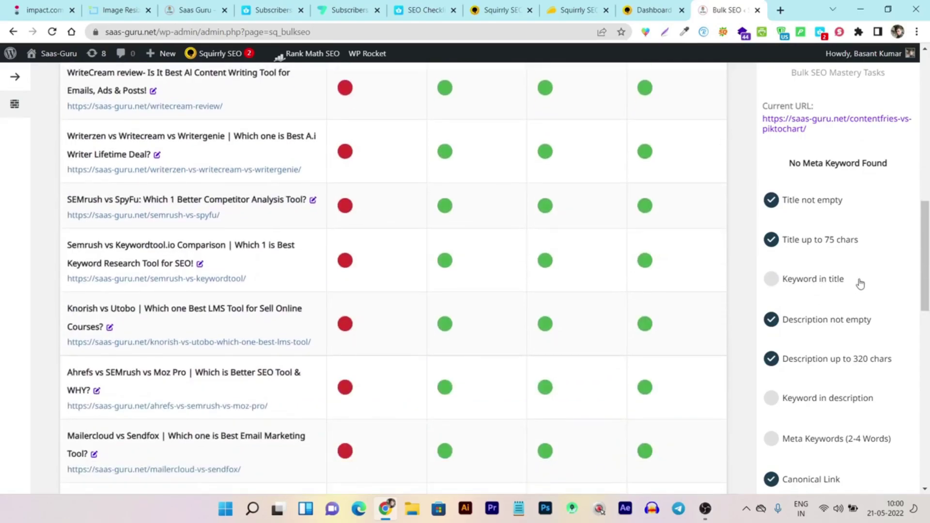
pyautogui.moveTo(928, 247); pyautogui.dragTo(928, 262)
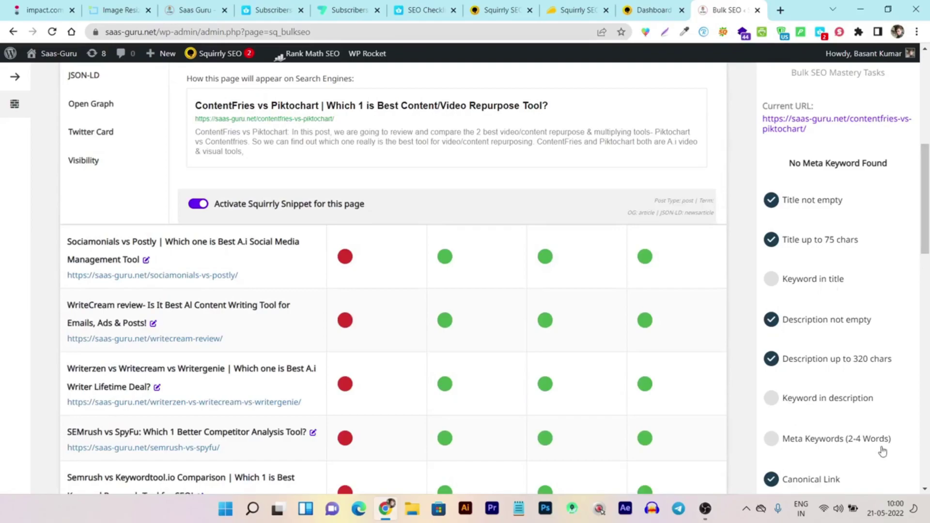
pyautogui.scroll(-5, 880, 453)
pyautogui.scroll(6, 848, 340)
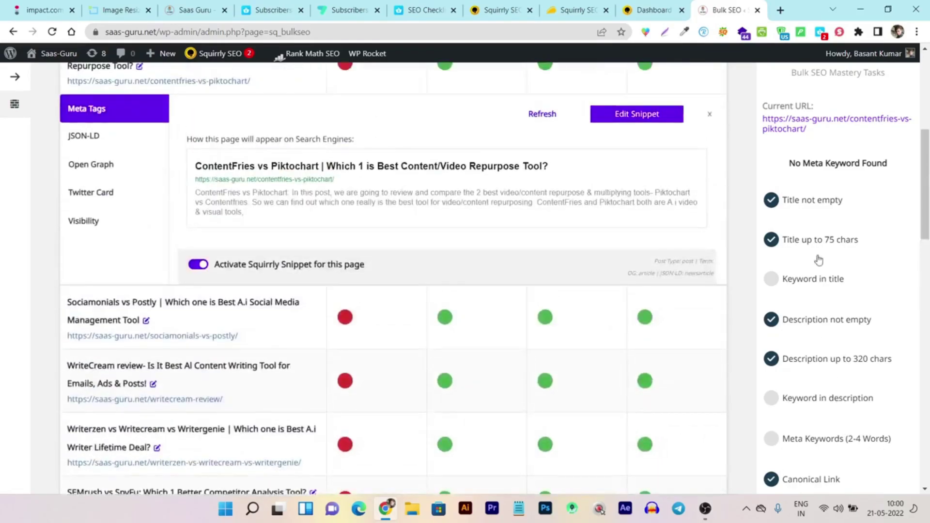
pyautogui.scroll(5, 630, 358)
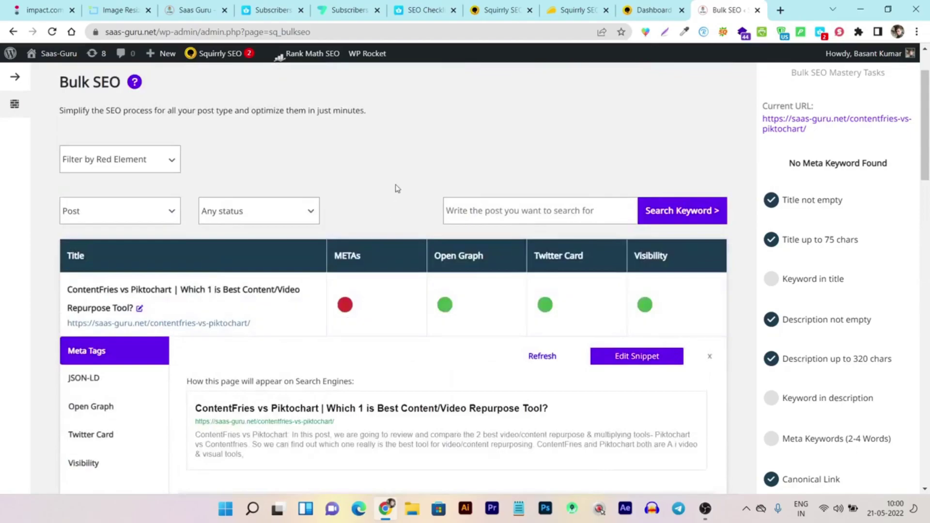
pyautogui.scroll(-4, 83, 388)
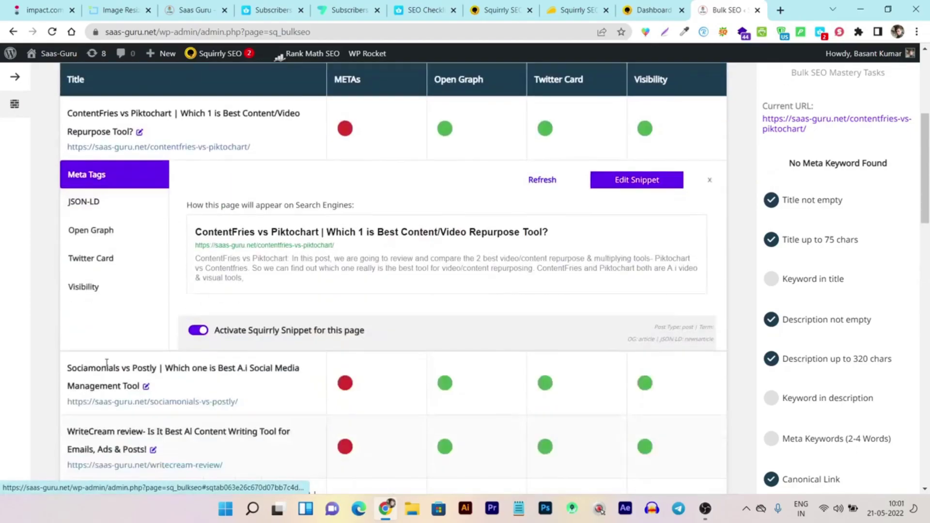
# View the ContentFries vs Piktochart post's JSON-LD, Open Graph, Twitter Card and Visibility sections, and close its details
pyautogui.click(100, 203)
pyautogui.click(98, 226)
pyautogui.click(93, 252)
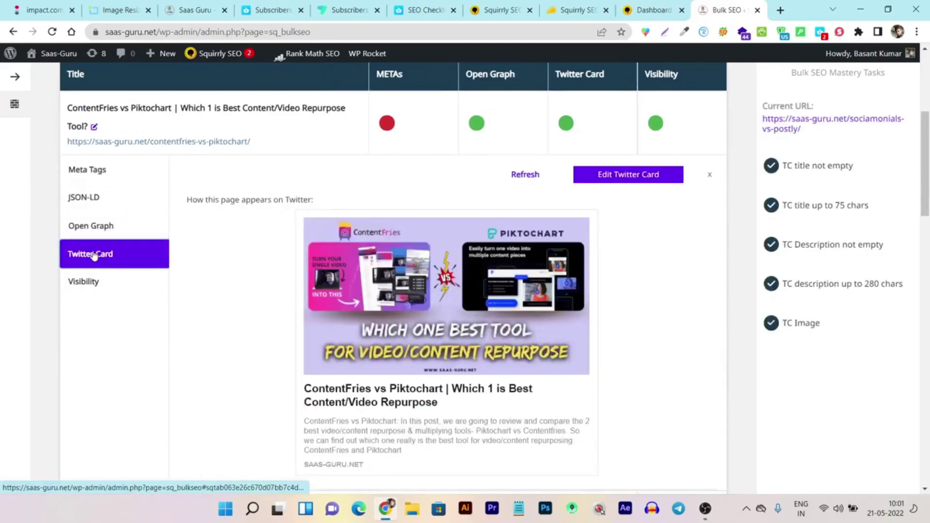
pyautogui.click(85, 286)
pyautogui.click(97, 225)
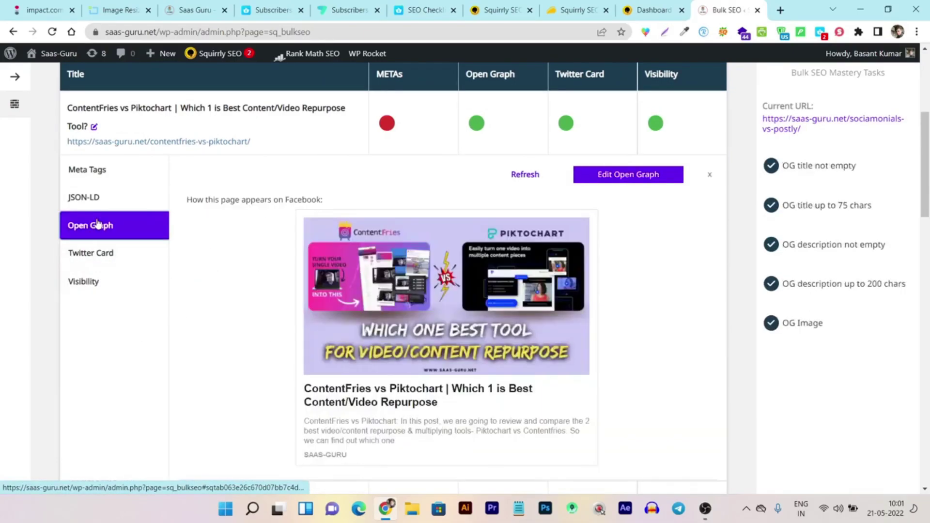
pyautogui.click(93, 252)
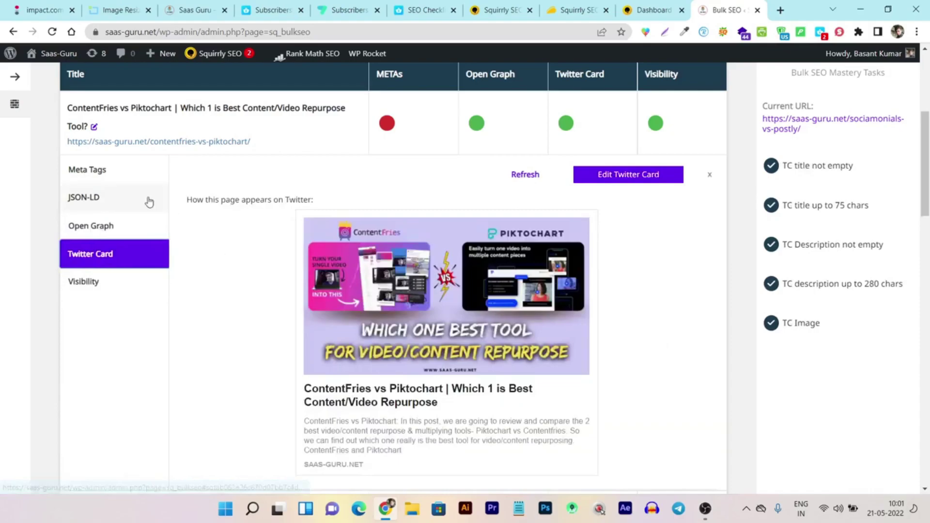
pyautogui.click(97, 225)
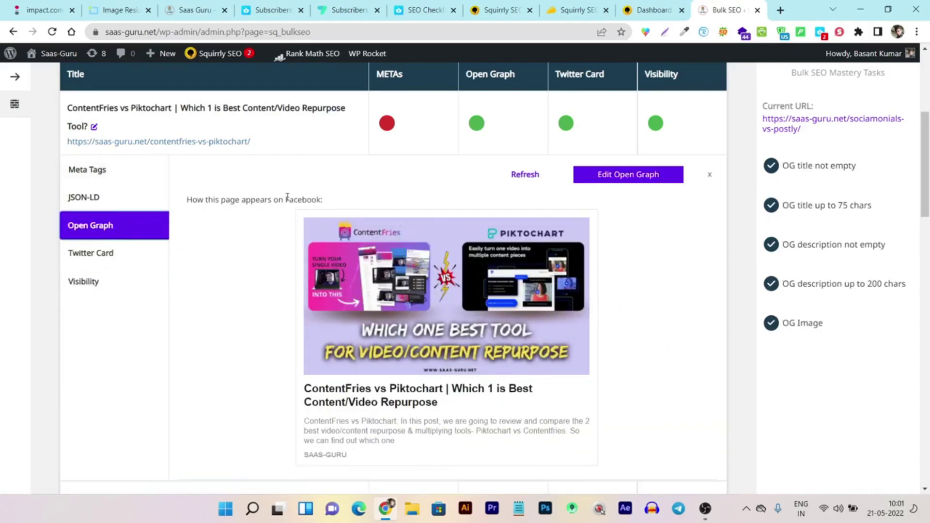
pyautogui.scroll(4, 239, 207)
pyautogui.click(714, 359)
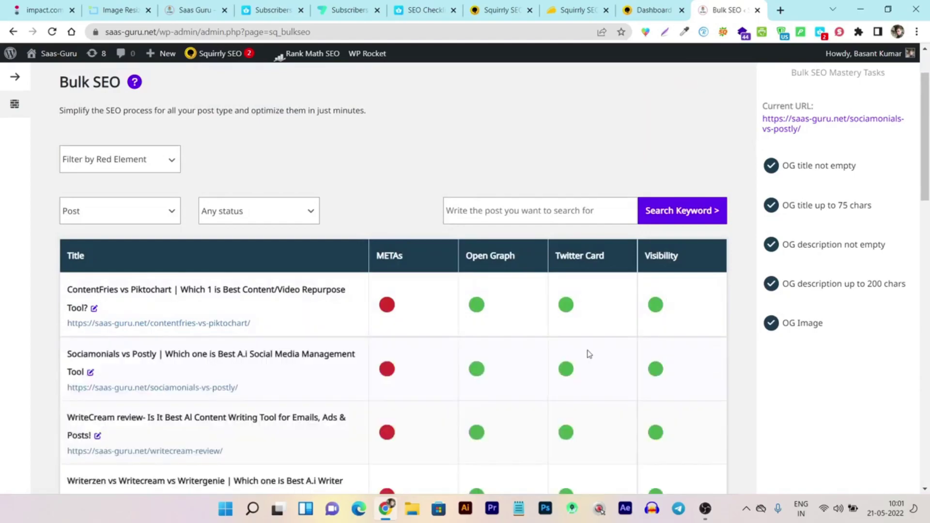
# Open the METAs details of the WriteCream review post and check its mastery tasks
pyautogui.scroll(-3, 438, 324)
pyautogui.click(390, 312)
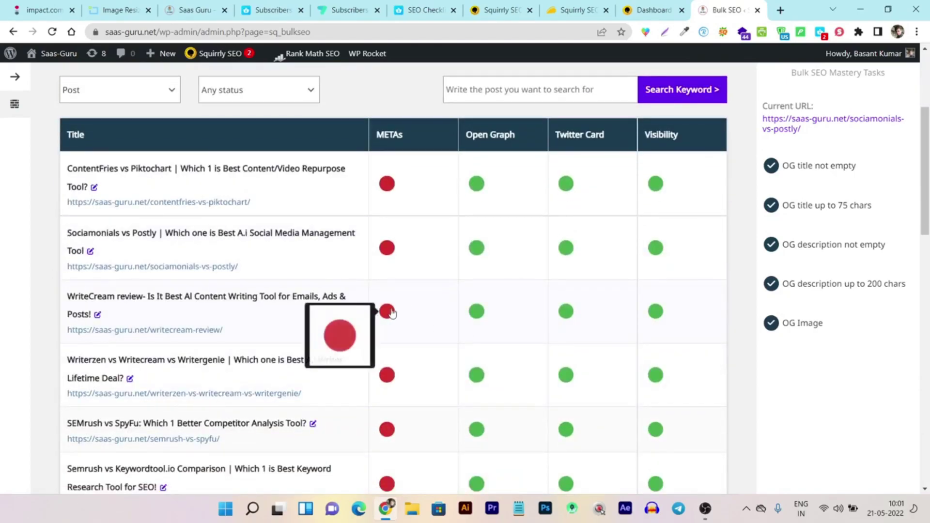
pyautogui.scroll(-5, 811, 239)
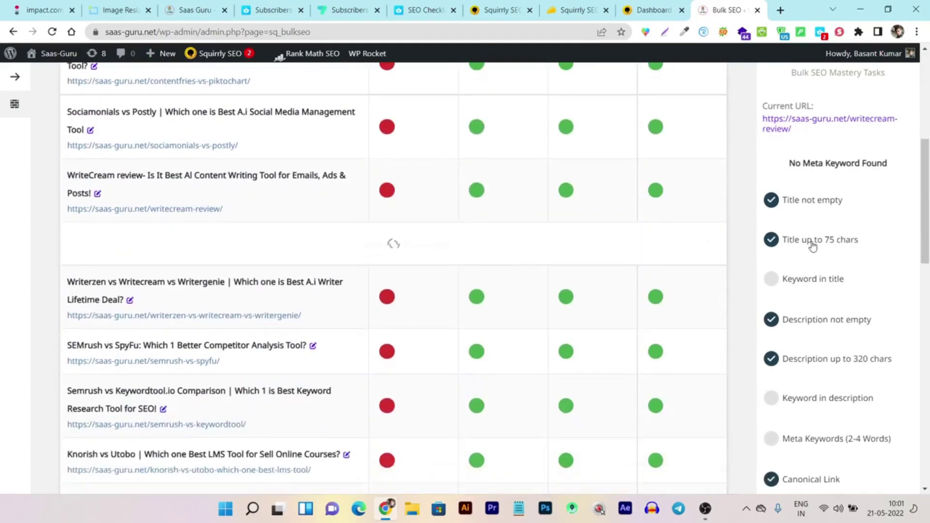
pyautogui.scroll(8, 706, 332)
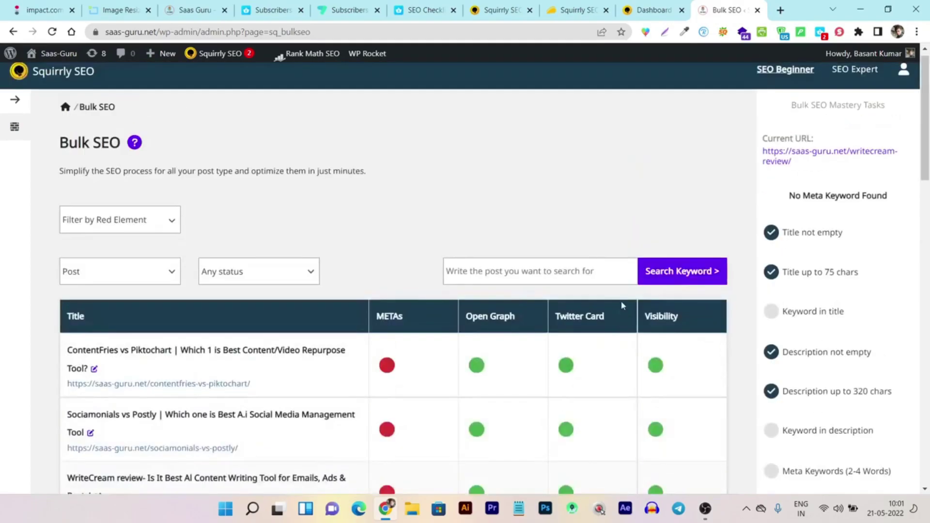
# Return from Bulk SEO to the plugin's Overview page and open the Live Assistant page
pyautogui.click(13, 108)
pyautogui.click(40, 107)
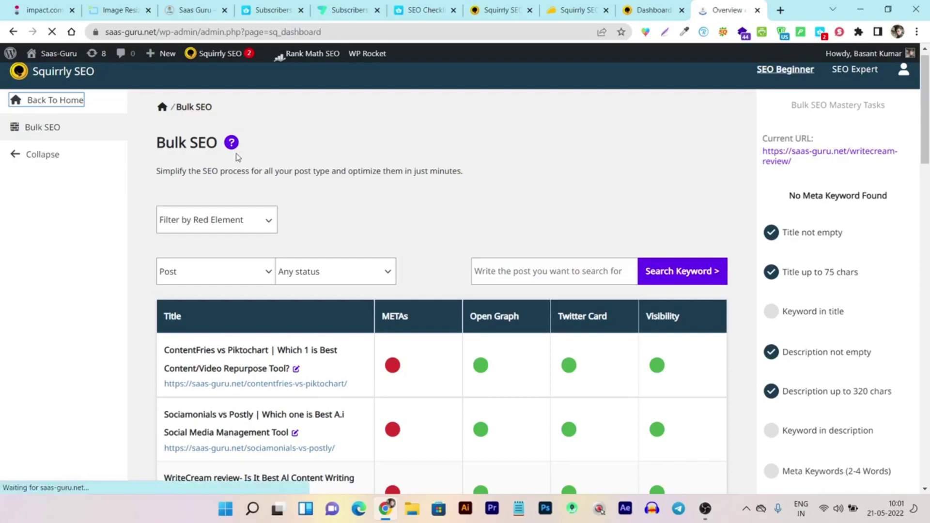
pyautogui.scroll(-5, 19, 329)
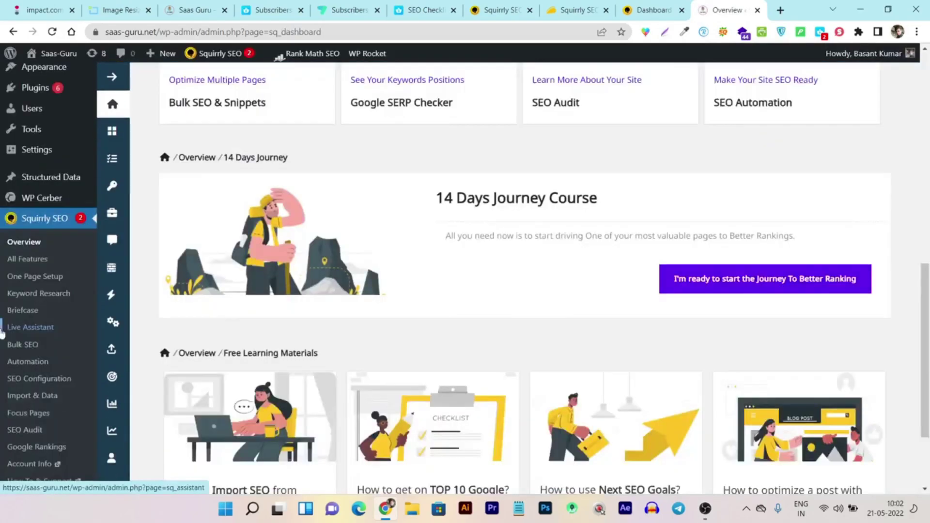
pyautogui.click(48, 329)
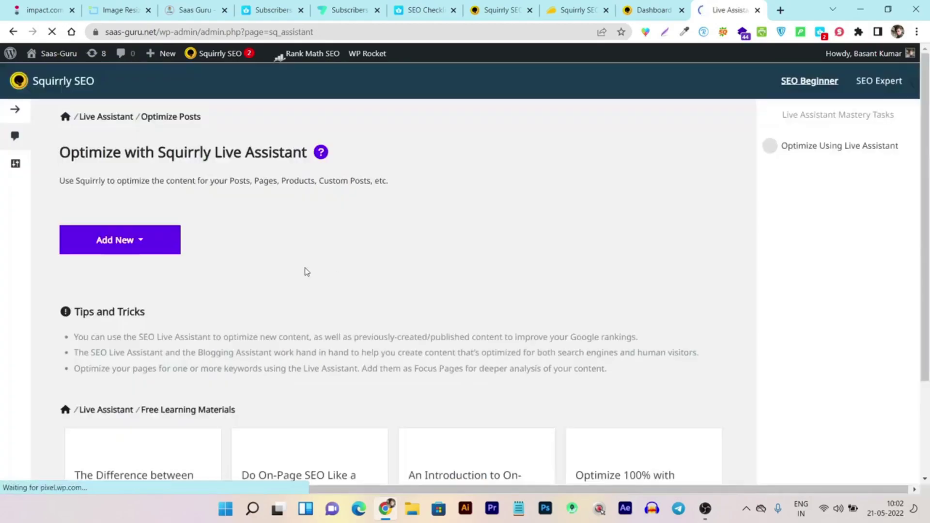
# Read the Live Assistant page's introduction, Tips and Tricks and Free Learning Materials
pyautogui.scroll(-1, 305, 270)
pyautogui.scroll(-2, 337, 235)
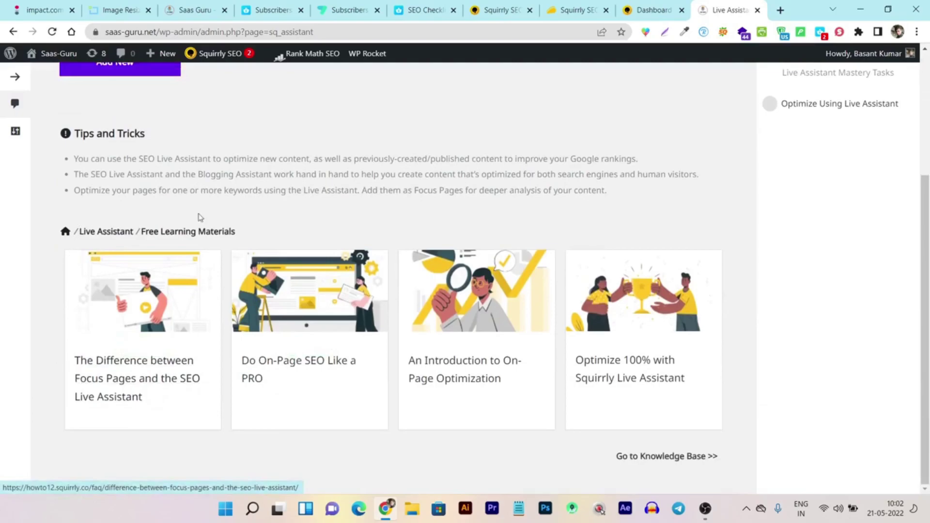
pyautogui.scroll(3, 297, 249)
pyautogui.scroll(-1, 353, 207)
pyautogui.scroll(-2, 353, 207)
pyautogui.scroll(3, 563, 391)
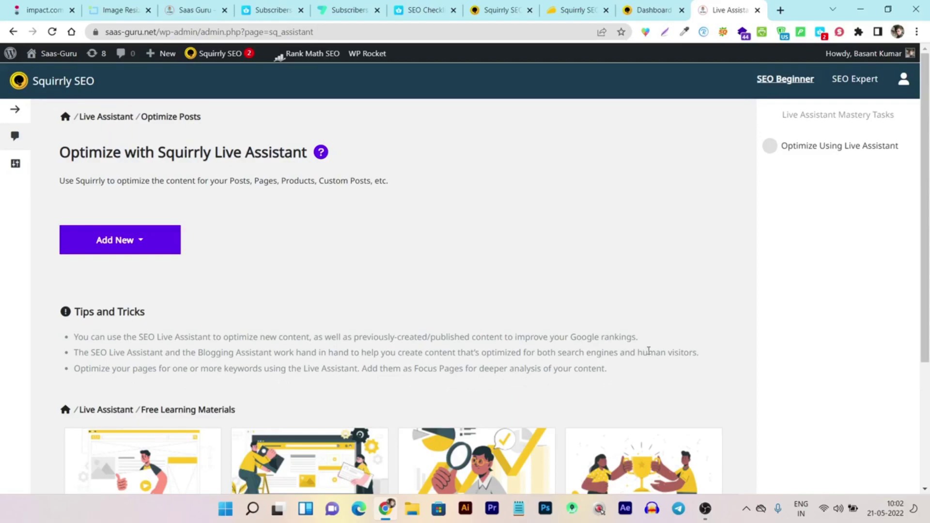
# Go back from Live Assistant to the Overview page and open the Google Rankings page
pyautogui.click(15, 114)
pyautogui.click(15, 116)
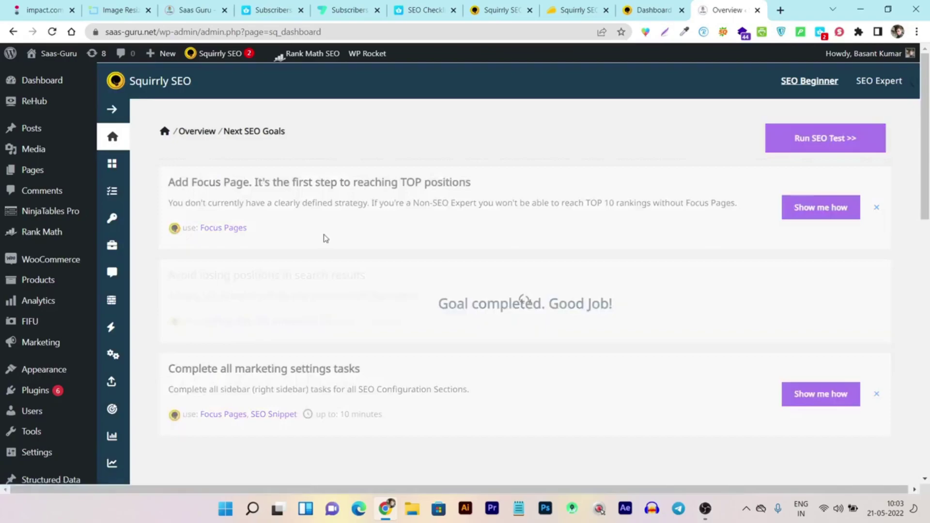
pyautogui.scroll(-3, 245, 262)
pyautogui.scroll(-6, 60, 302)
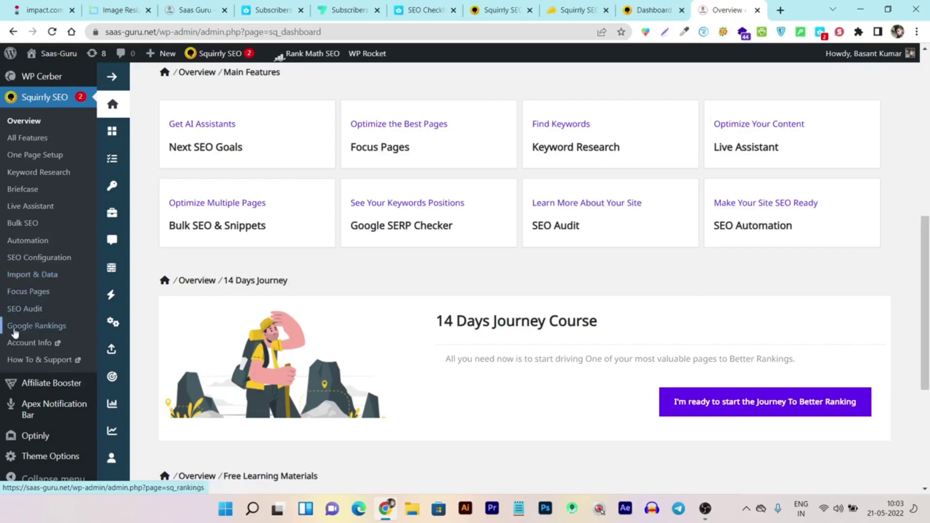
pyautogui.click(52, 332)
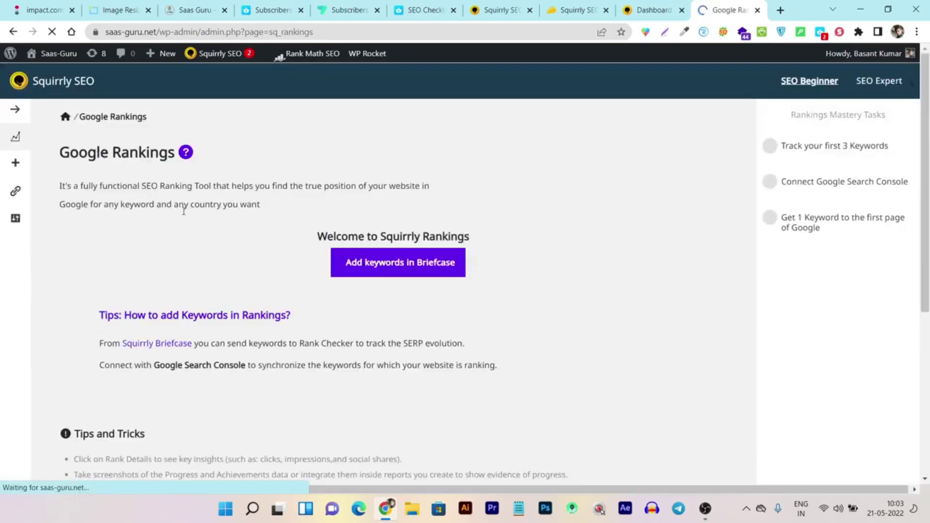
# Read the Google Rankings page's tips and learning materials, and open its Google Search Console Keywords Sync section
pyautogui.scroll(-4, 146, 194)
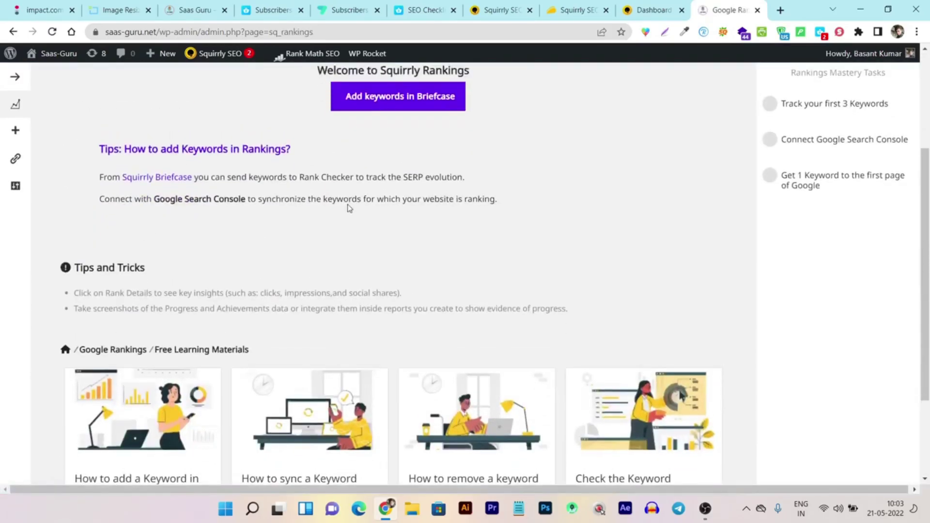
pyautogui.scroll(4, 368, 232)
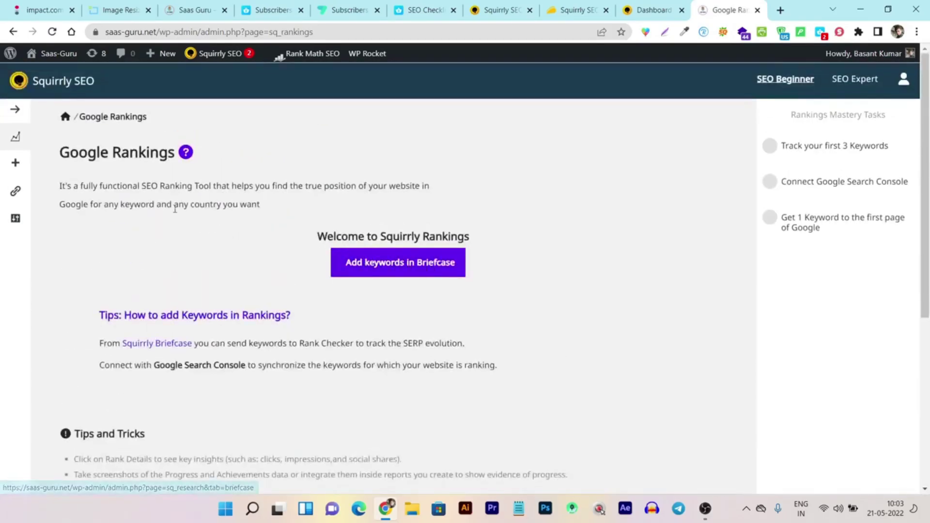
pyautogui.scroll(-3, 523, 254)
pyautogui.scroll(-1, 526, 254)
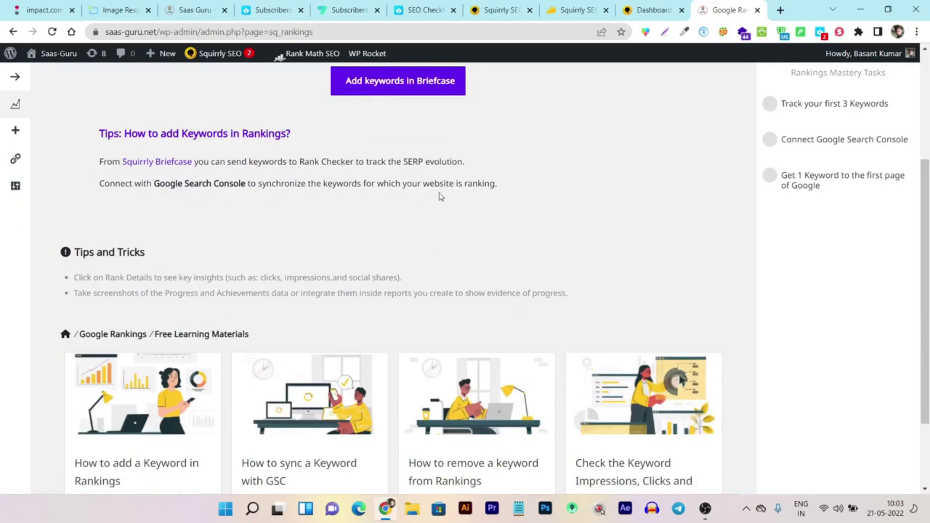
pyautogui.scroll(4, 409, 199)
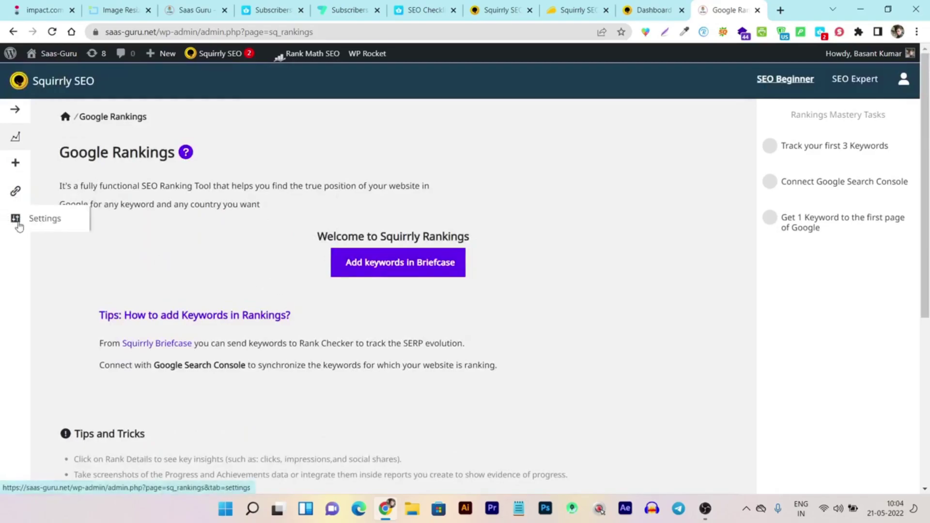
pyautogui.click(20, 204)
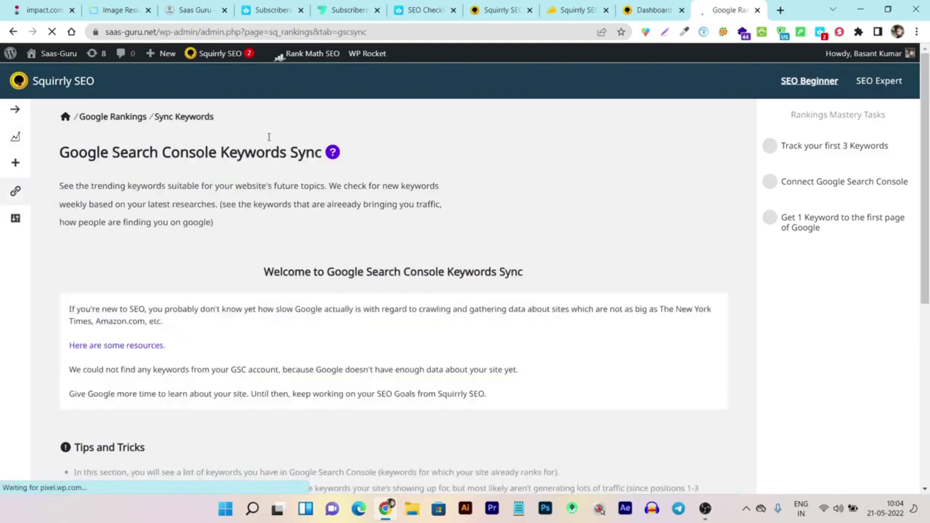
# Read the explanation and tips on the Google Search Console Keywords Sync page
pyautogui.scroll(-4, 254, 286)
pyautogui.scroll(3, 99, 196)
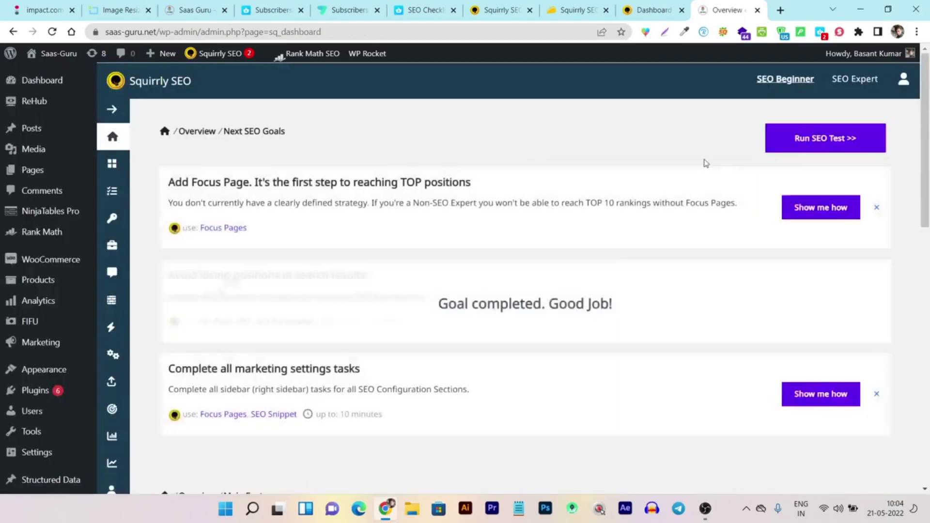
# Run the SEO test from the Overview page and look over its Main Features, 14 Days Journey and Free Learning Materials
pyautogui.click(819, 139)
pyautogui.scroll(-5, 226, 239)
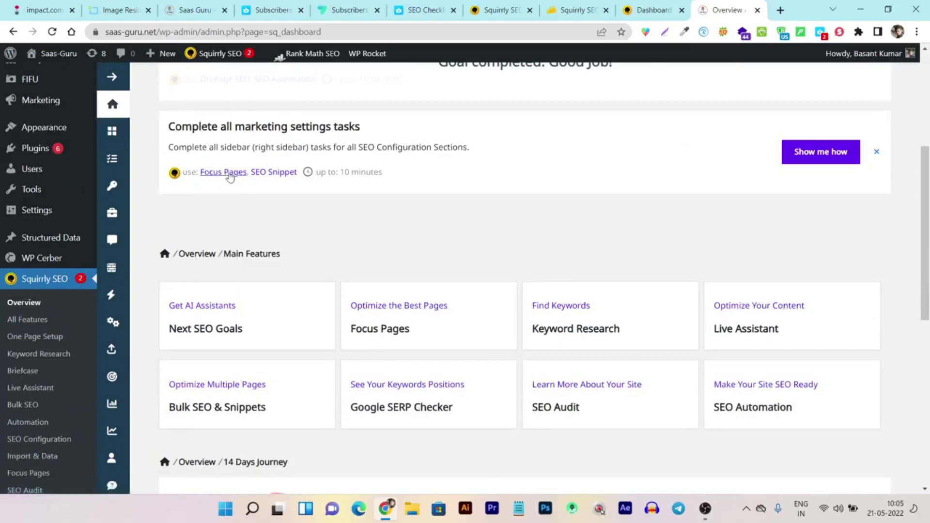
pyautogui.scroll(-9, 217, 294)
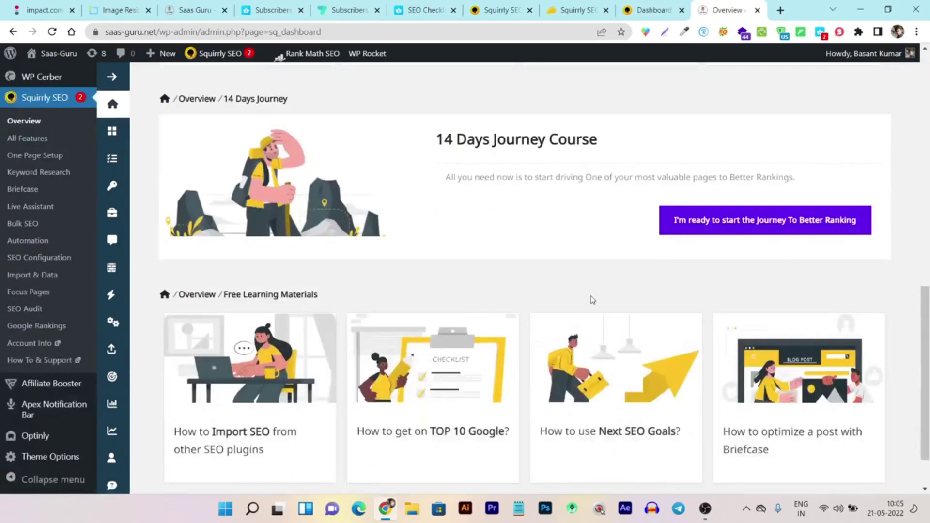
pyautogui.scroll(14, 598, 170)
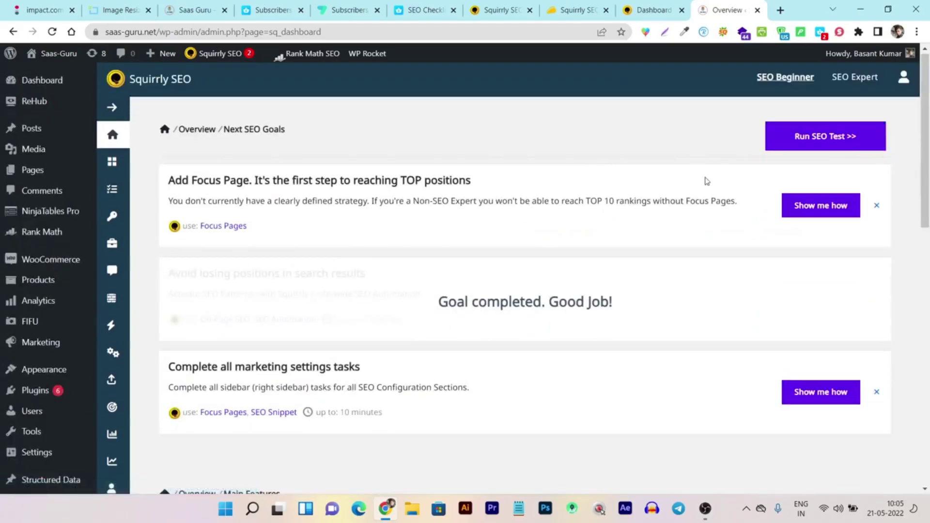
# Start the suggested task of the Add Focus Page goal and browse the posts available as Focus Pages
pyautogui.click(828, 207)
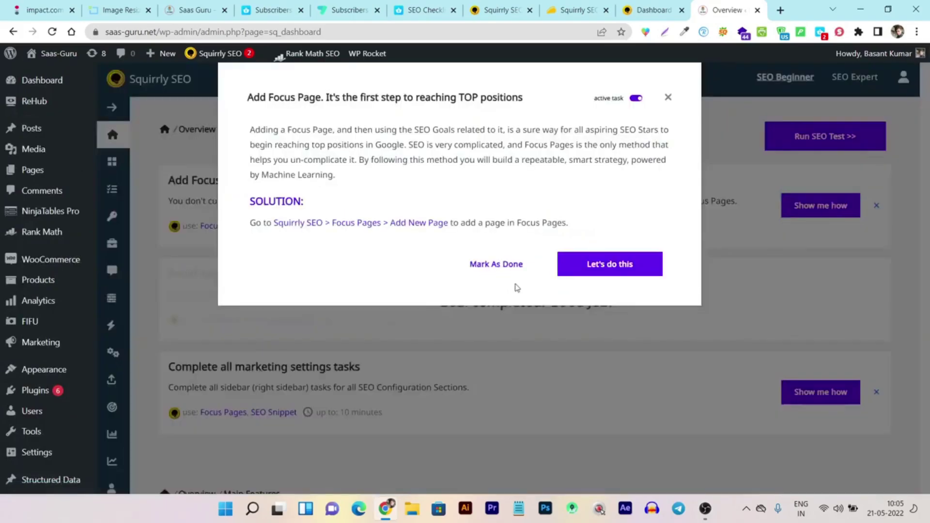
pyautogui.click(592, 271)
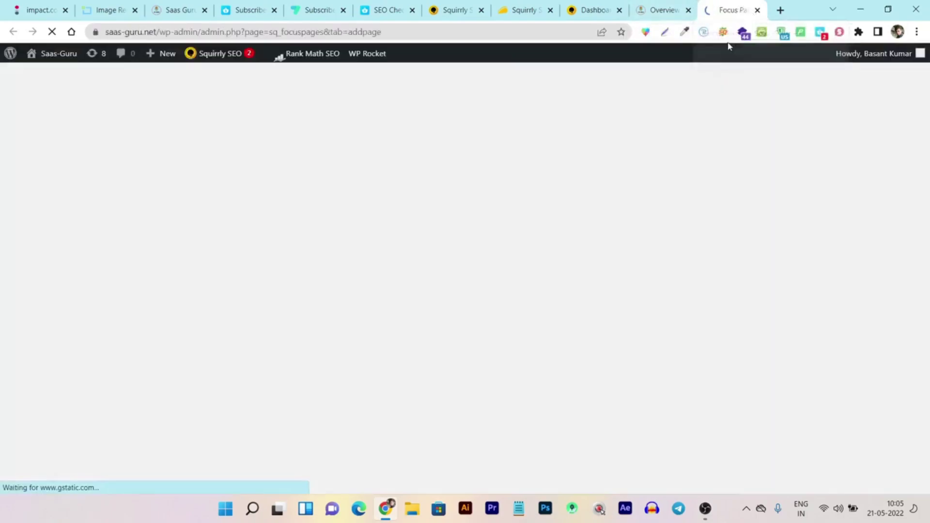
pyautogui.scroll(-3, 560, 241)
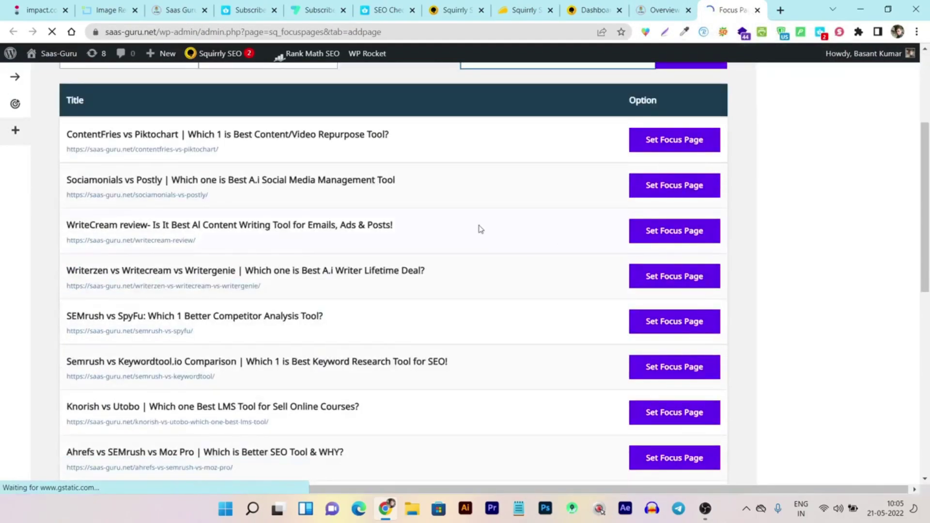
pyautogui.scroll(-4, 238, 301)
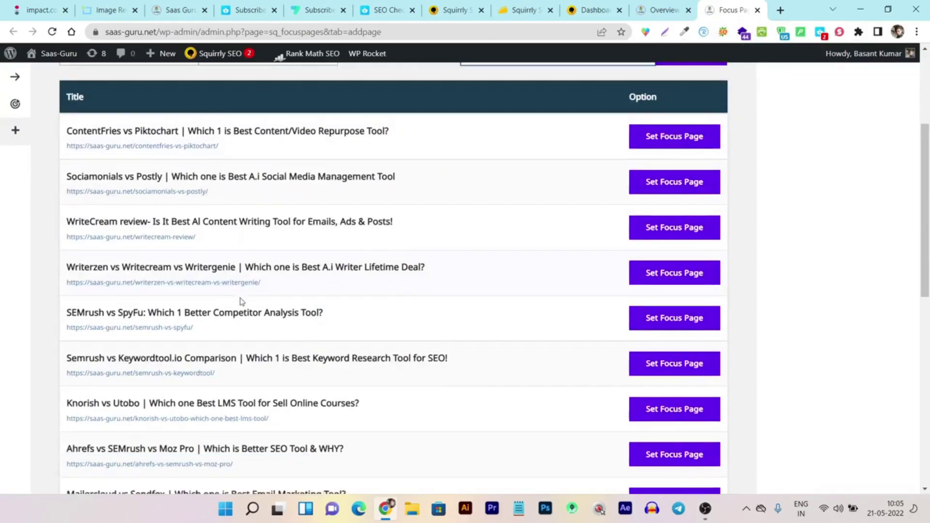
pyautogui.scroll(6, 372, 290)
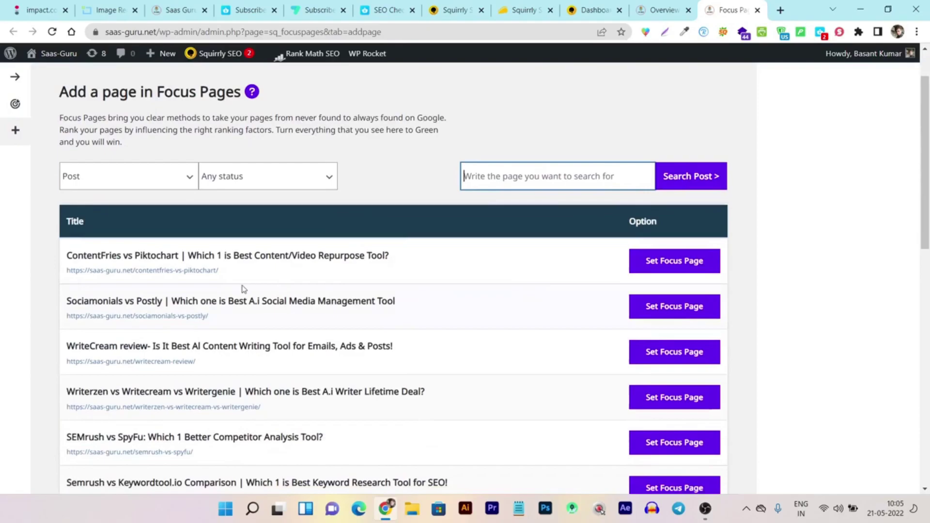
# Set the "ContentFries vs Piktochart" post as a Focus Page and open its tasks
pyautogui.scroll(-3, 603, 286)
pyautogui.scroll(3, 611, 298)
pyautogui.click(657, 264)
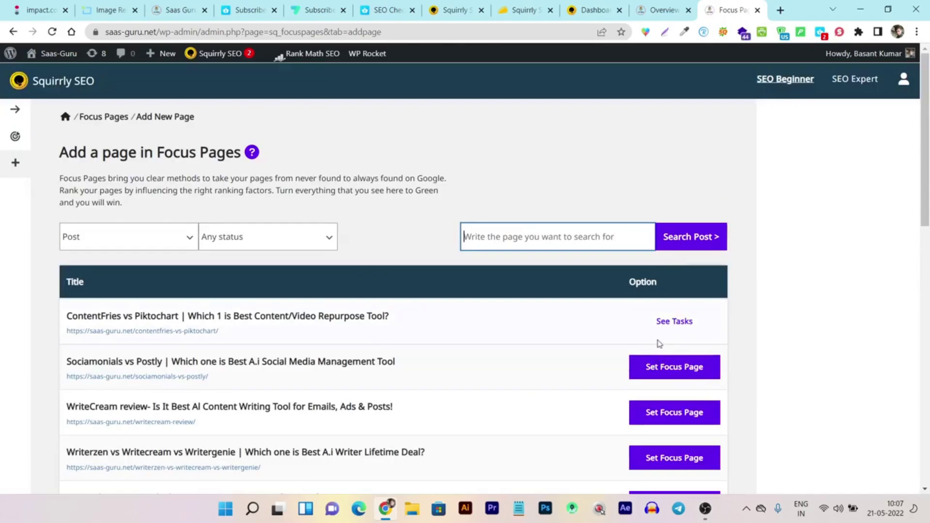
pyautogui.click(672, 328)
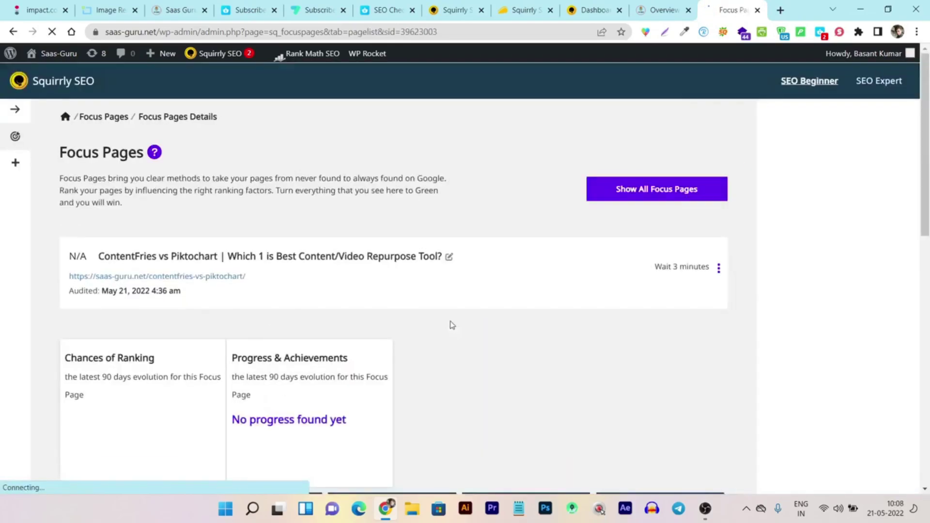
# Examine the Focus Page's ranking chances, progress and grid of ranking factors
pyautogui.scroll(-2, 446, 327)
pyautogui.scroll(-3, 126, 292)
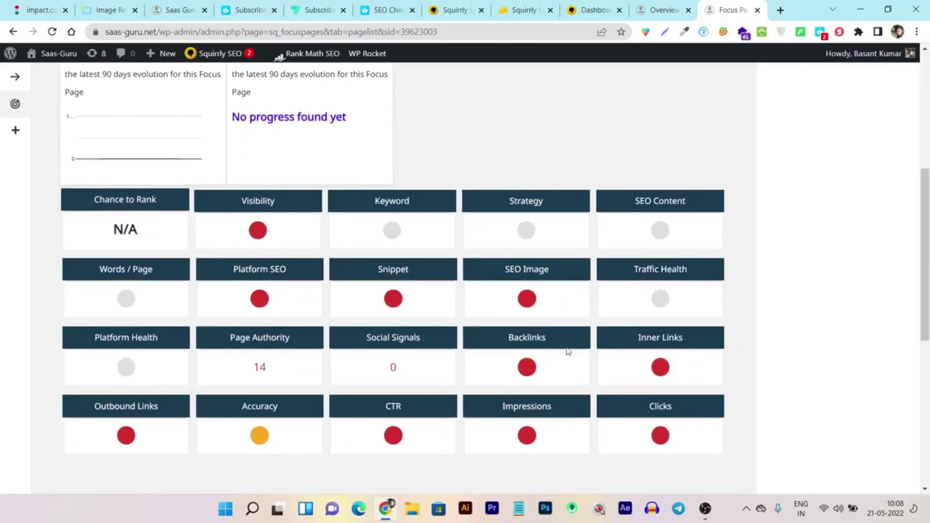
pyautogui.scroll(2, 601, 333)
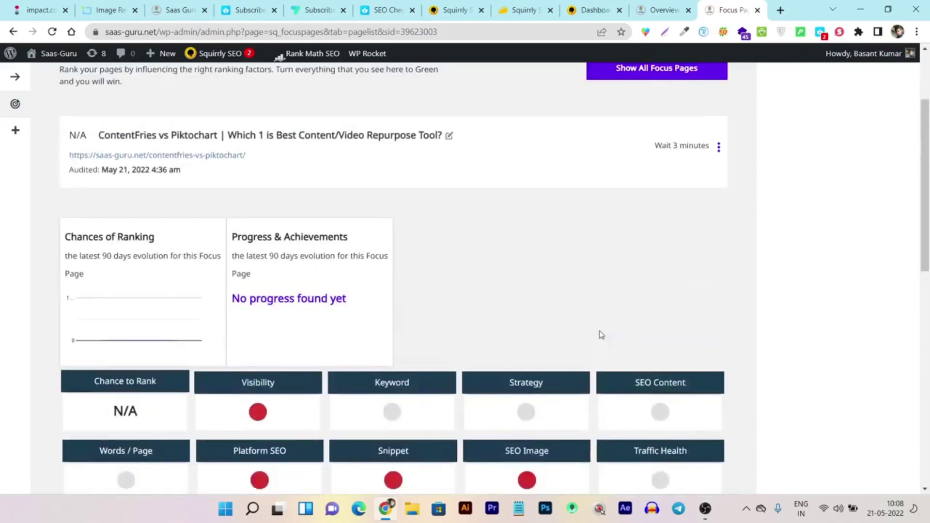
pyautogui.scroll(2, 603, 368)
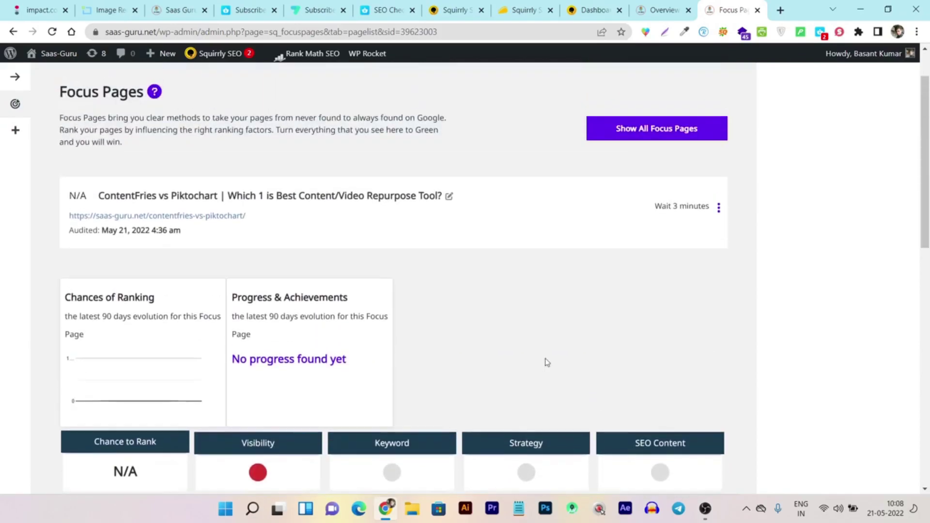
pyautogui.scroll(-4, 569, 368)
# View the Visibility tasks and read the details of the Manual index request task
pyautogui.moveTo(259, 232)
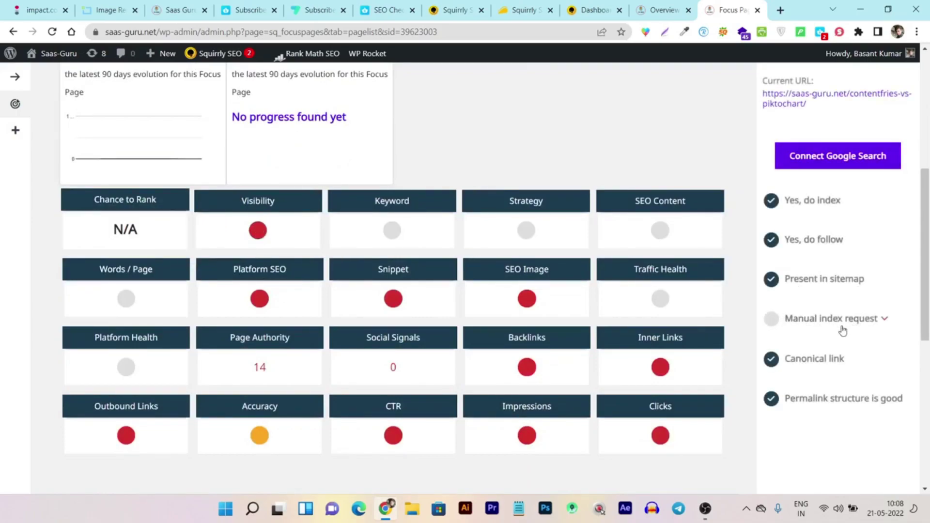
pyautogui.click(883, 324)
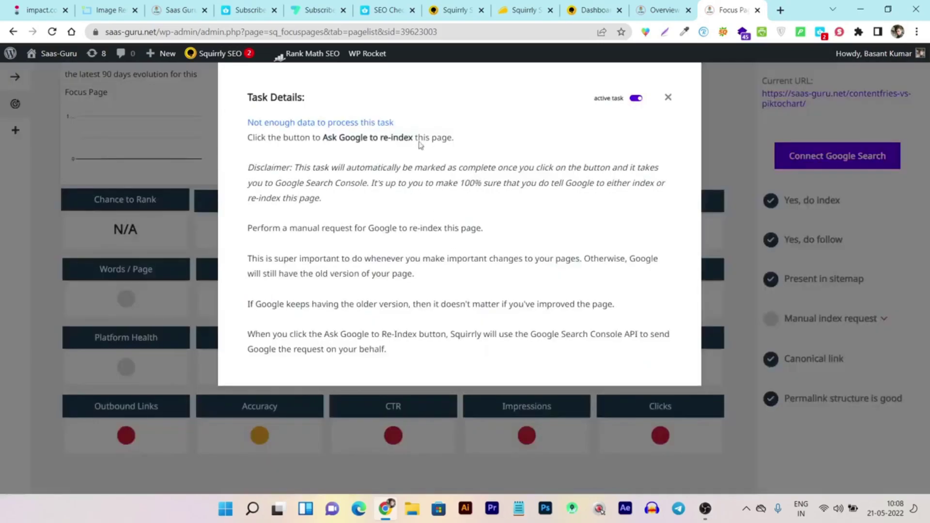
pyautogui.click(669, 97)
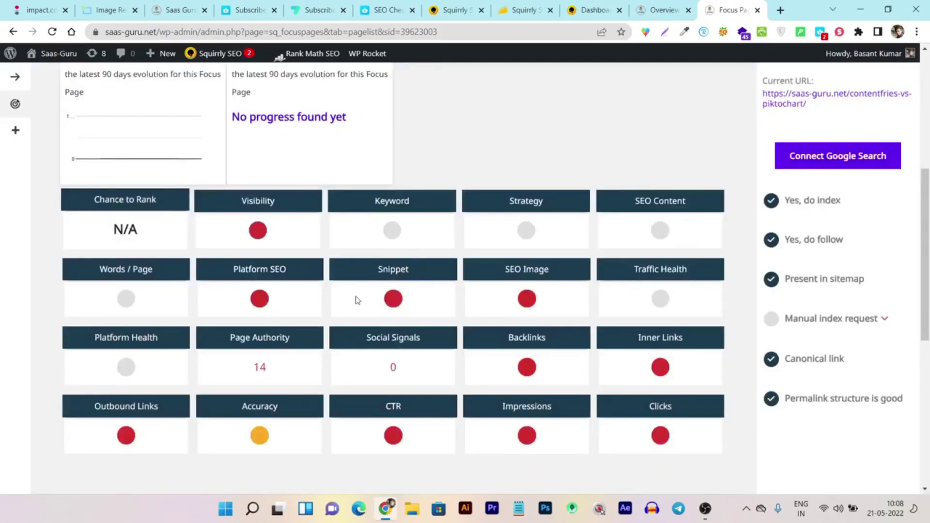
# View the Platform SEO tasks and read the details of the Enhance your sitemap task
pyautogui.click(262, 298)
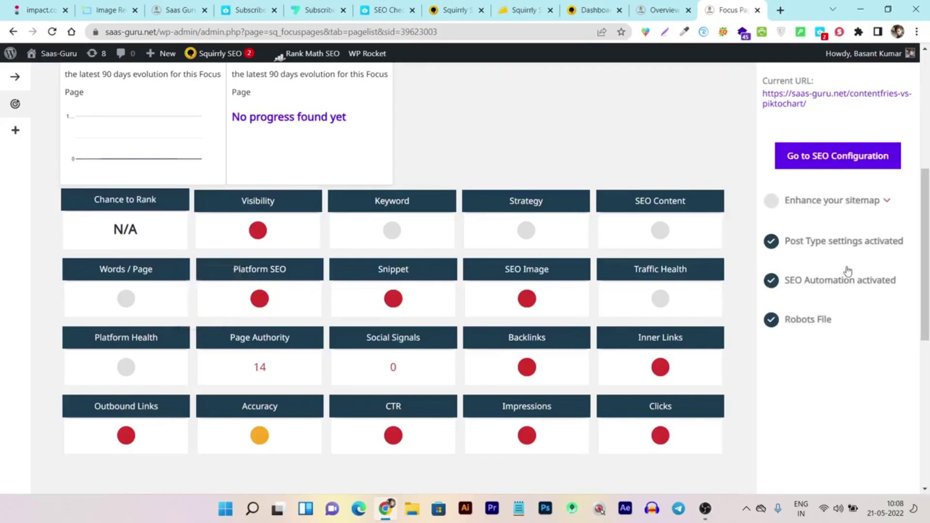
pyautogui.click(888, 206)
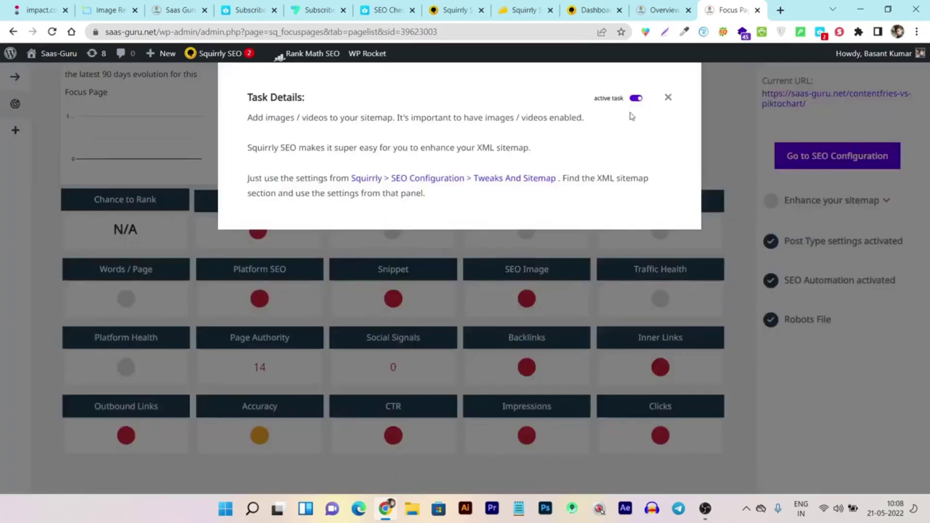
pyautogui.click(668, 97)
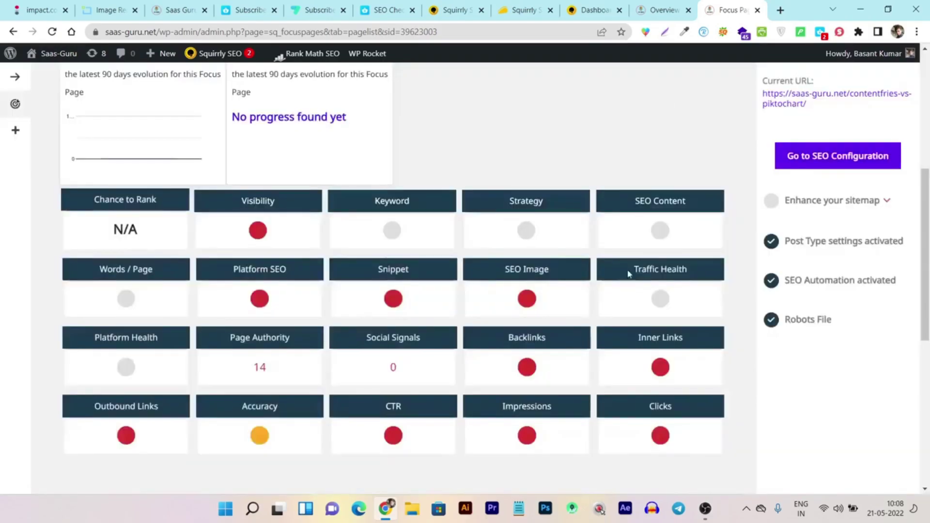
# Review the Focus Page's tasks for the Keyword, Strategy and SEO Content factors
pyautogui.click(380, 235)
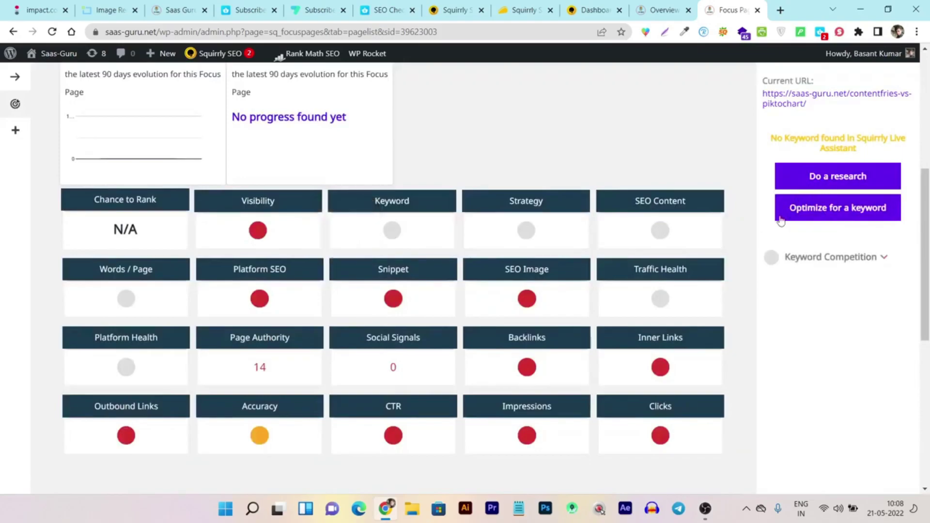
pyautogui.moveTo(527, 236)
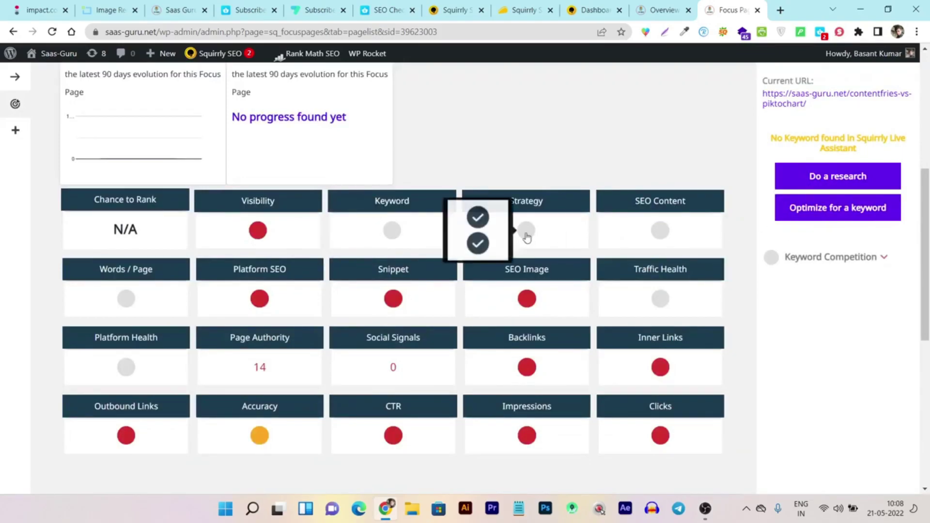
pyautogui.click(530, 235)
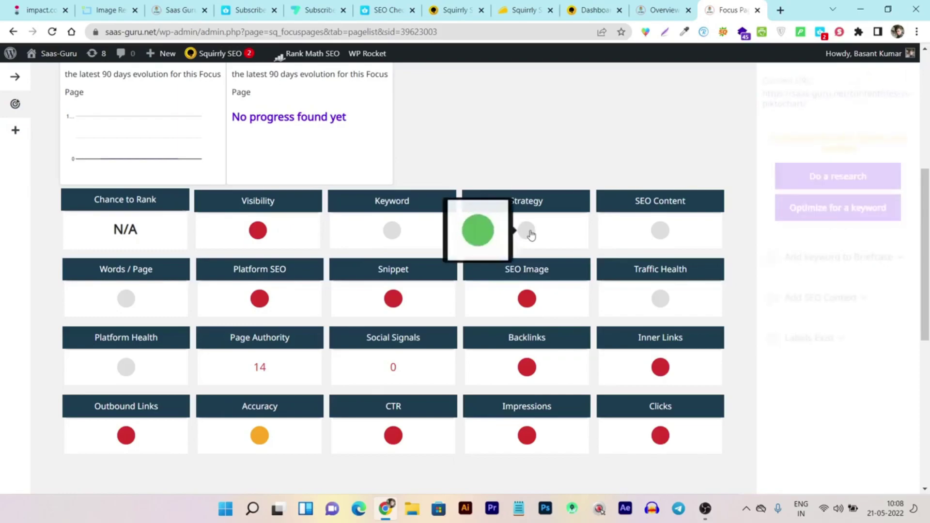
pyautogui.scroll(-2, 849, 271)
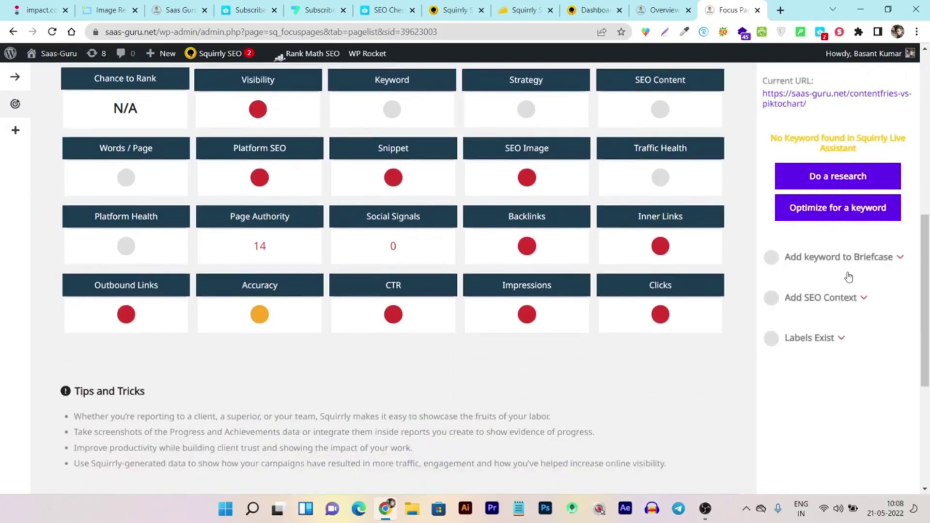
pyautogui.scroll(4, 846, 278)
pyautogui.scroll(-2, 684, 357)
pyautogui.click(665, 234)
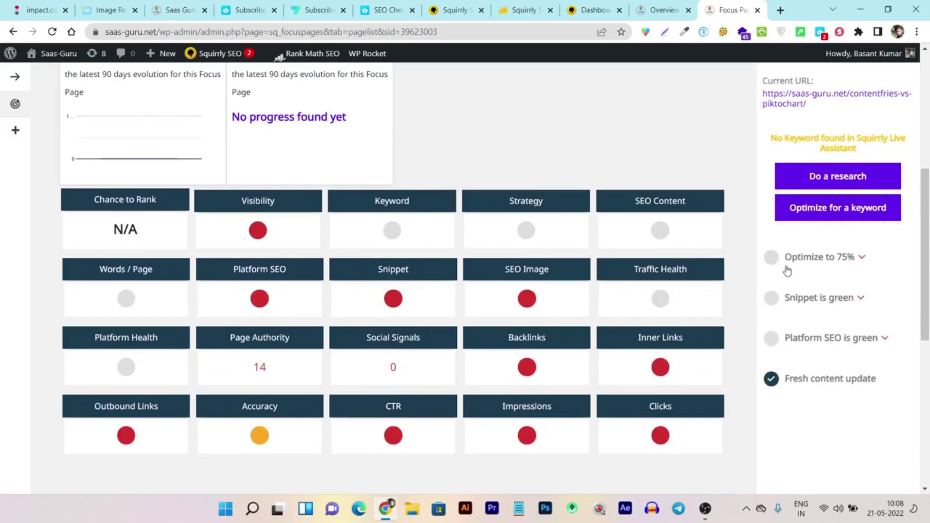
# View the Outbound Links tasks and read the details of the Maintain authority task
pyautogui.scroll(-4, 788, 271)
pyautogui.scroll(2, 300, 252)
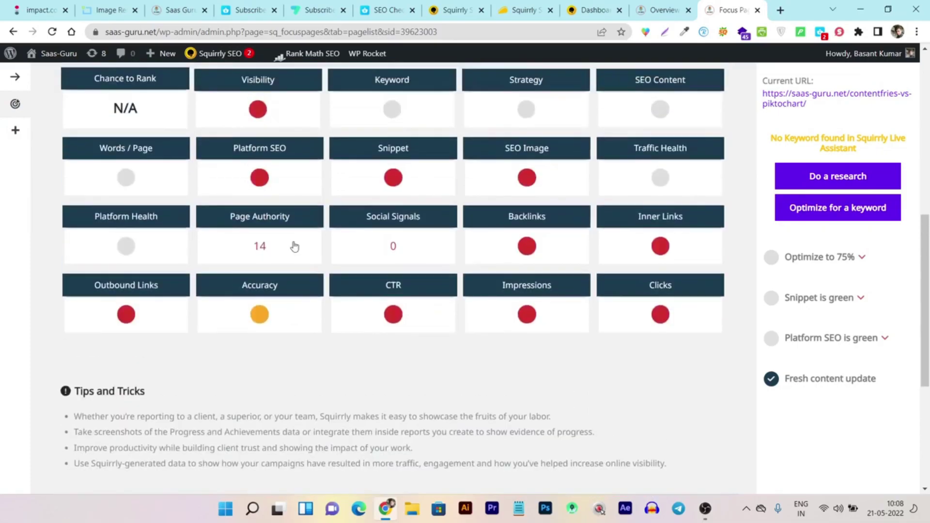
pyautogui.click(113, 318)
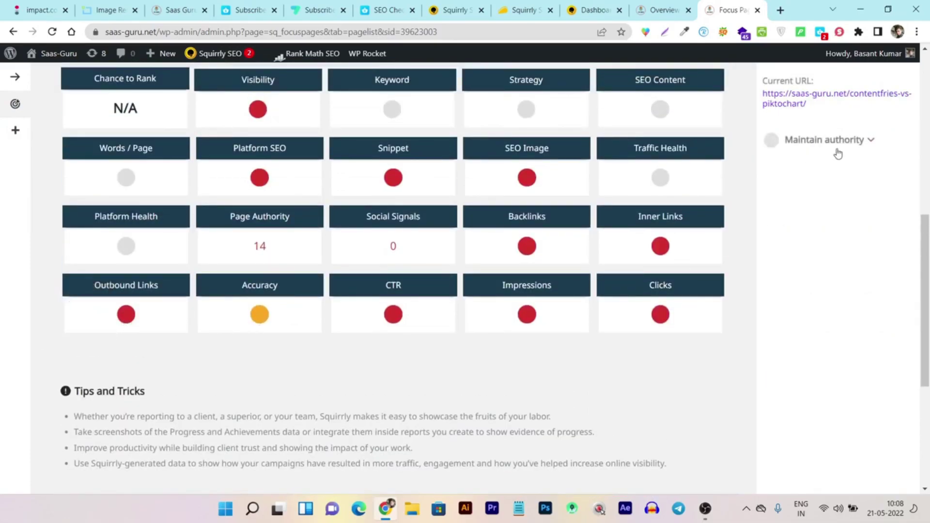
pyautogui.click(872, 140)
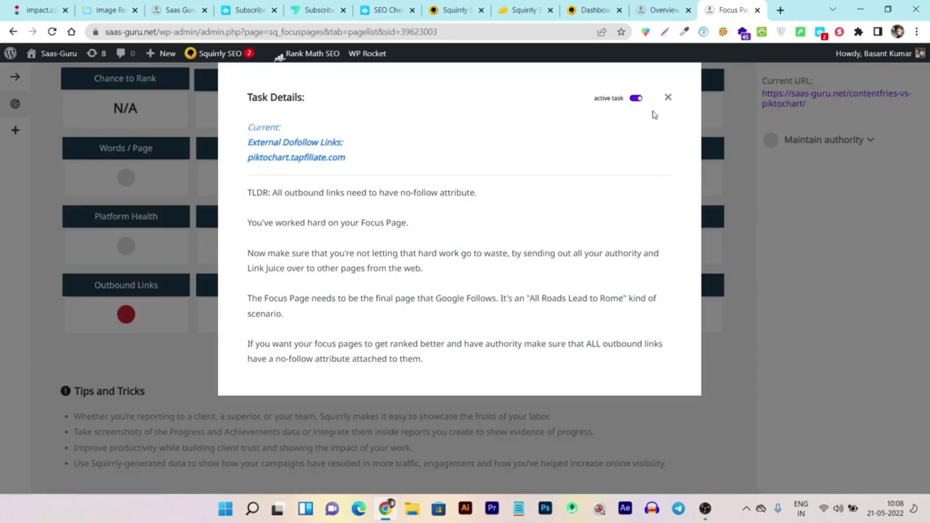
pyautogui.click(669, 98)
# Look over the Focus Page's summary and its whole set of ranking factors once more
pyautogui.scroll(6, 611, 205)
pyautogui.scroll(-4, 606, 209)
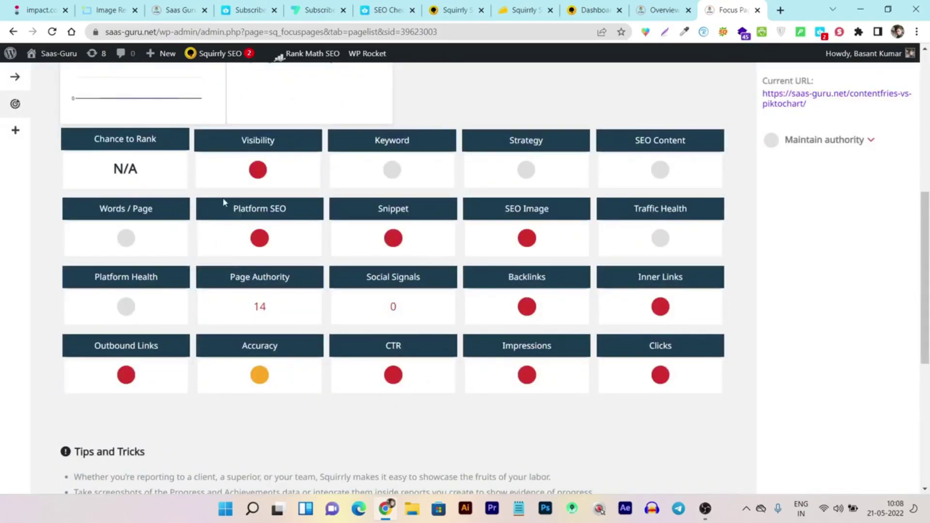
pyautogui.scroll(6, 341, 175)
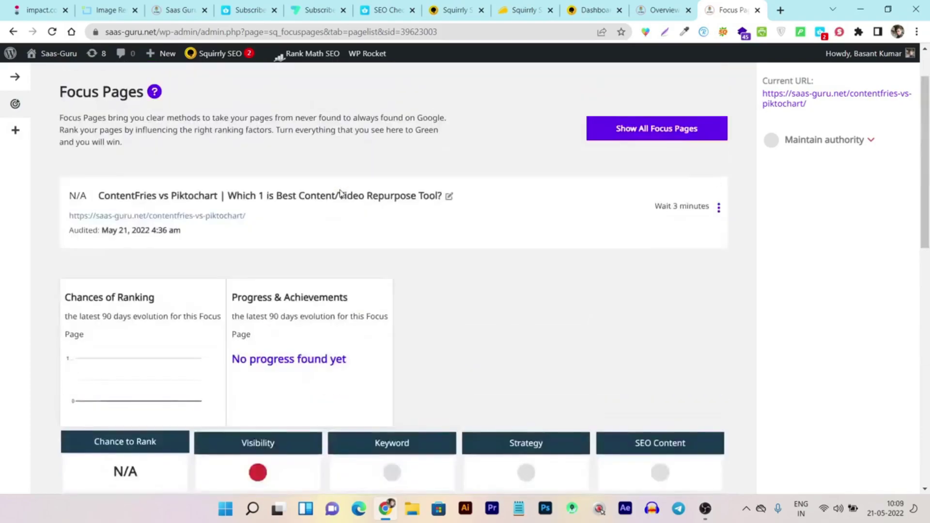
pyautogui.scroll(-5, 618, 210)
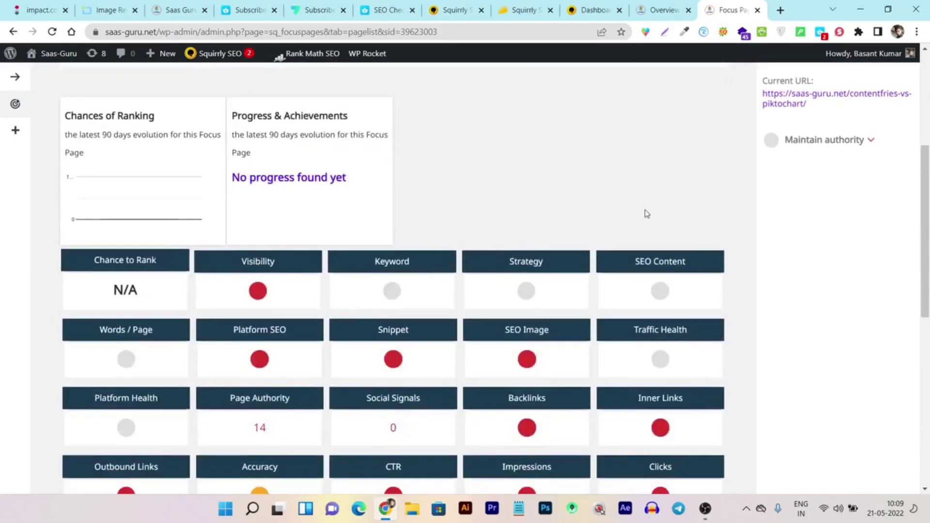
pyautogui.scroll(5, 646, 213)
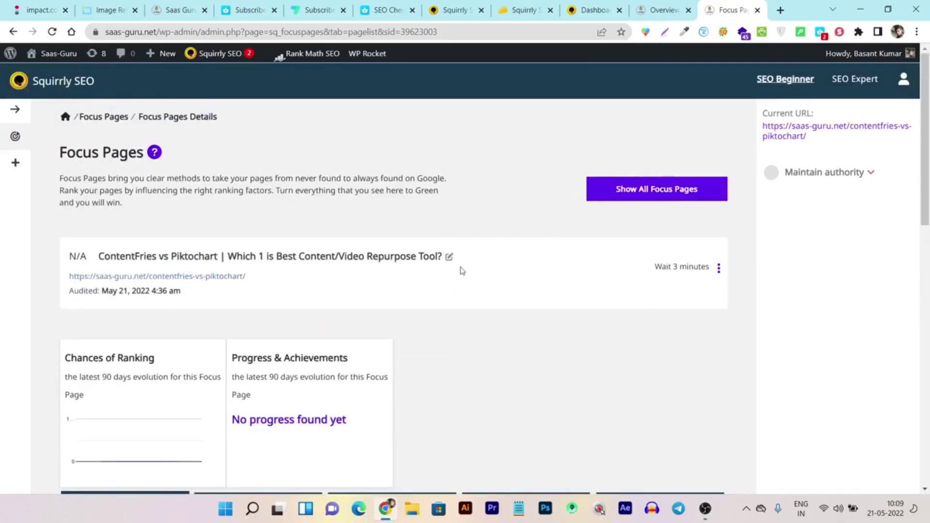
# Return to the Squirrly SEO overview and dismiss the Website SEO Check at its main features
pyautogui.click(8, 113)
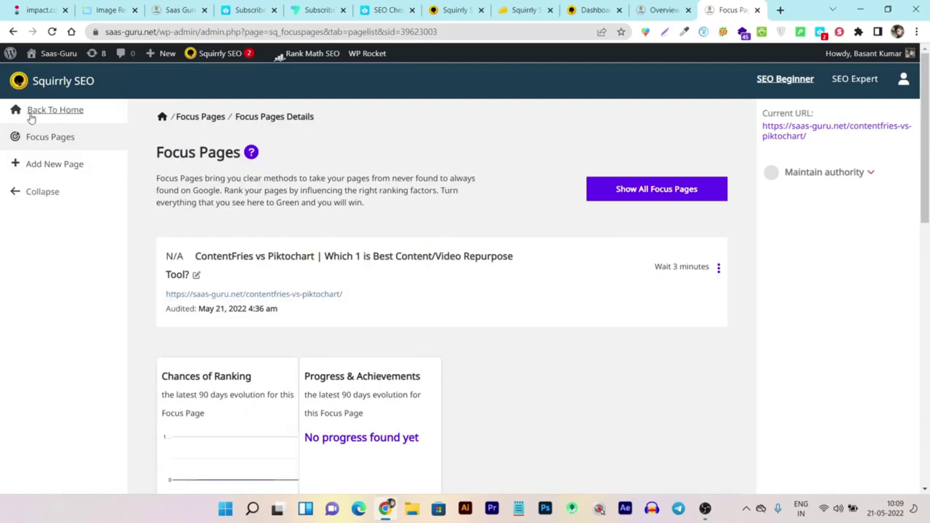
pyautogui.click(50, 118)
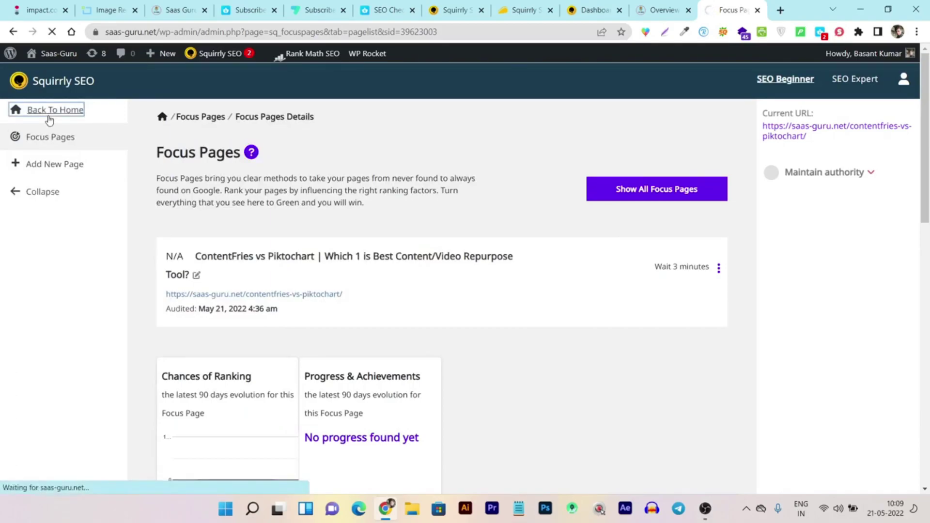
pyautogui.scroll(-2, 96, 322)
pyautogui.scroll(-5, 96, 321)
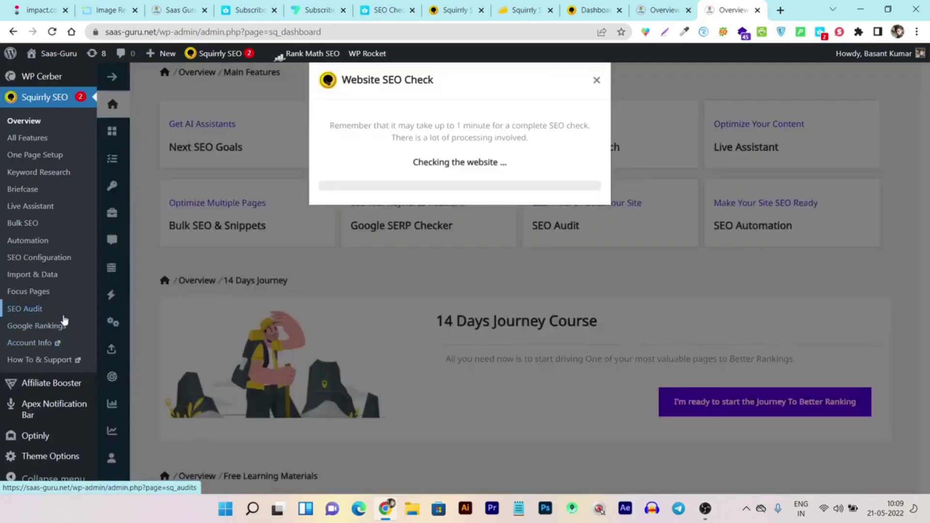
pyautogui.click(597, 80)
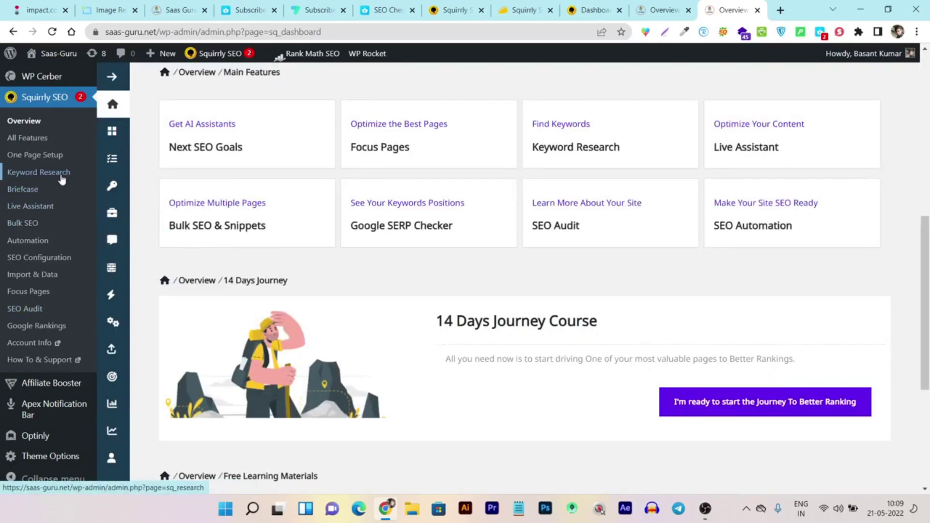
# Open the Rank Math plugin's dashboard in the WordPress admin
pyautogui.scroll(-1, 59, 199)
pyautogui.scroll(3, 60, 326)
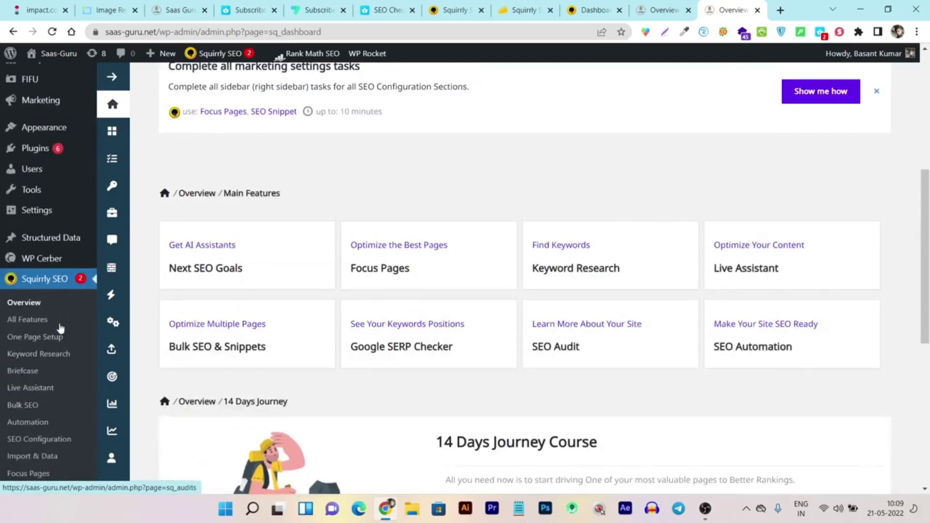
pyautogui.moveTo(60, 203)
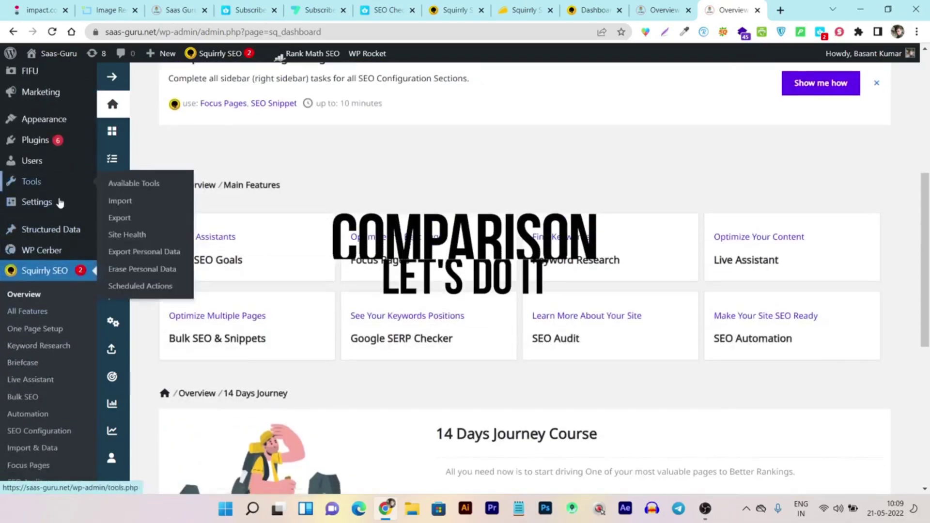
pyautogui.scroll(-3, 60, 203)
pyautogui.scroll(5, 60, 413)
pyautogui.scroll(1, 50, 193)
pyautogui.scroll(1, 50, 194)
pyautogui.moveTo(60, 234)
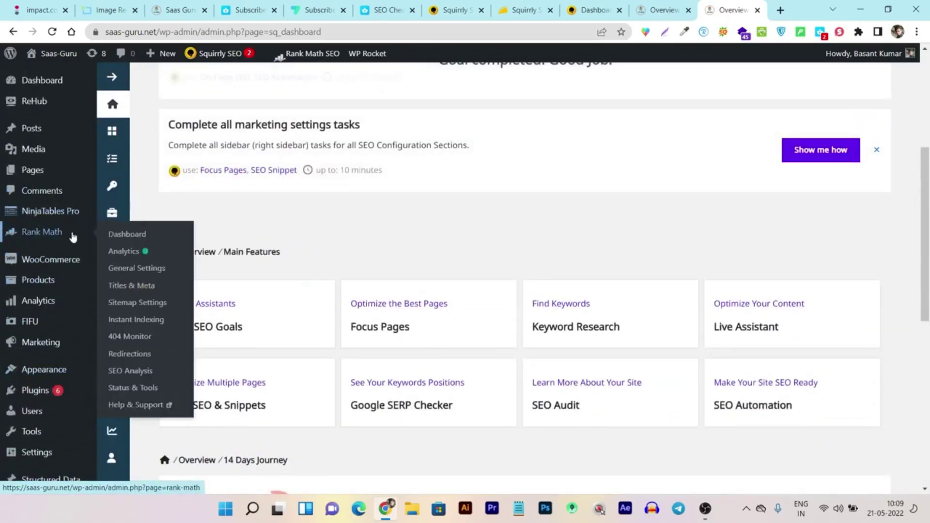
pyautogui.click(124, 236)
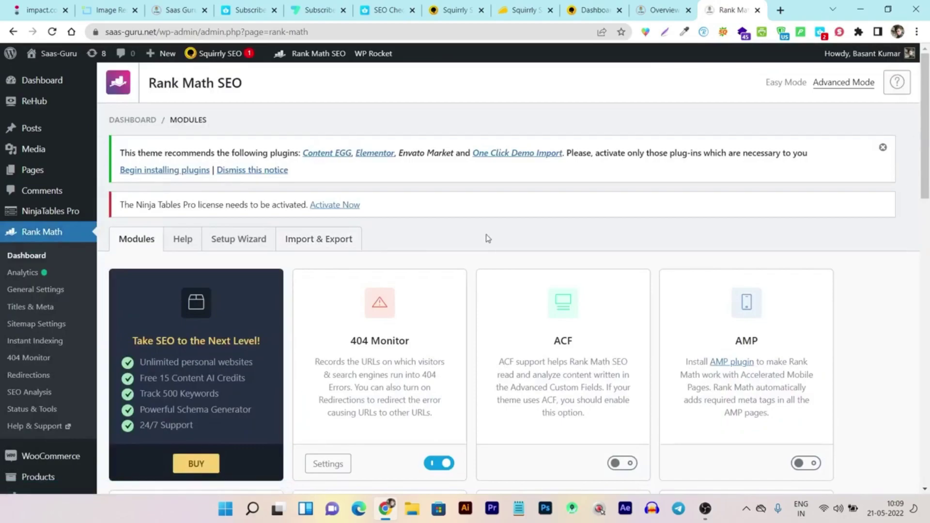
# Look through all of Rank Math's modules, from 404 Monitor to WooCommerce, and see which ones are enabled
pyautogui.scroll(-10, 488, 238)
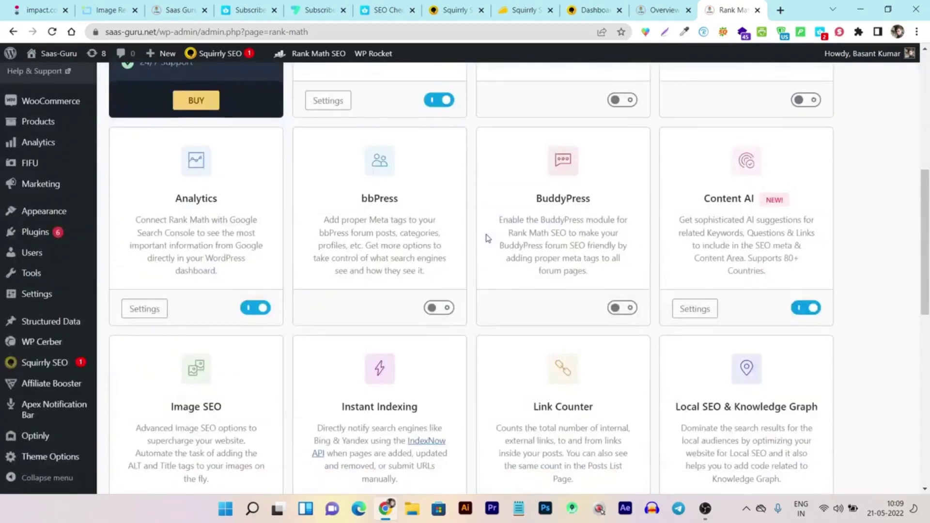
pyautogui.scroll(-5, 488, 238)
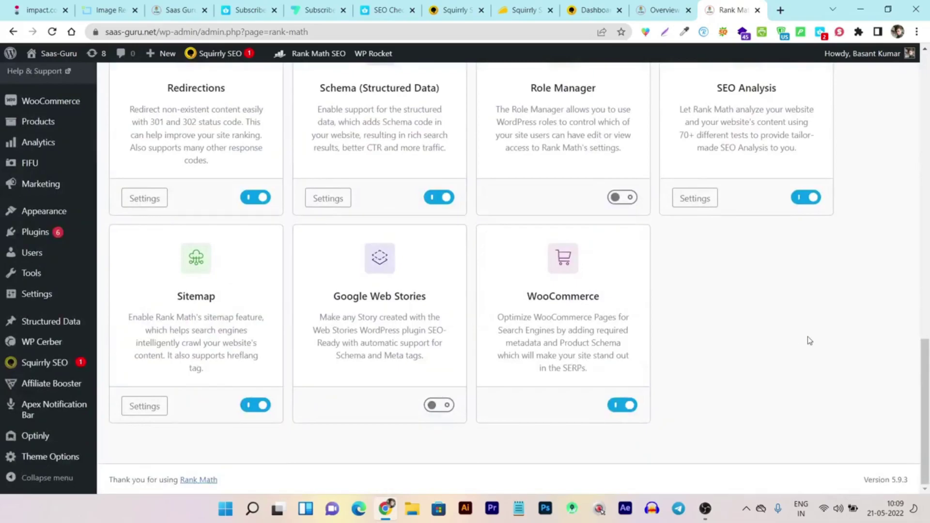
pyautogui.scroll(15, 810, 342)
pyautogui.scroll(5, 810, 342)
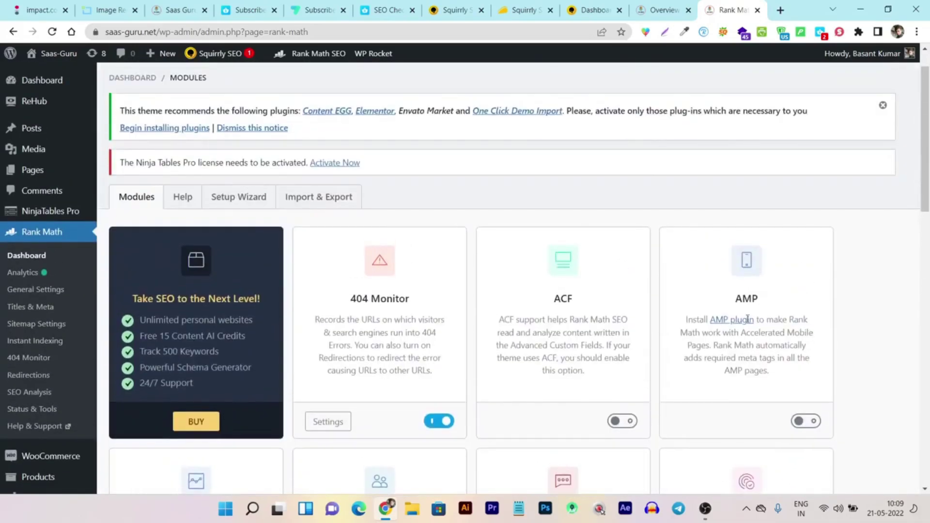
pyautogui.scroll(-12, 438, 272)
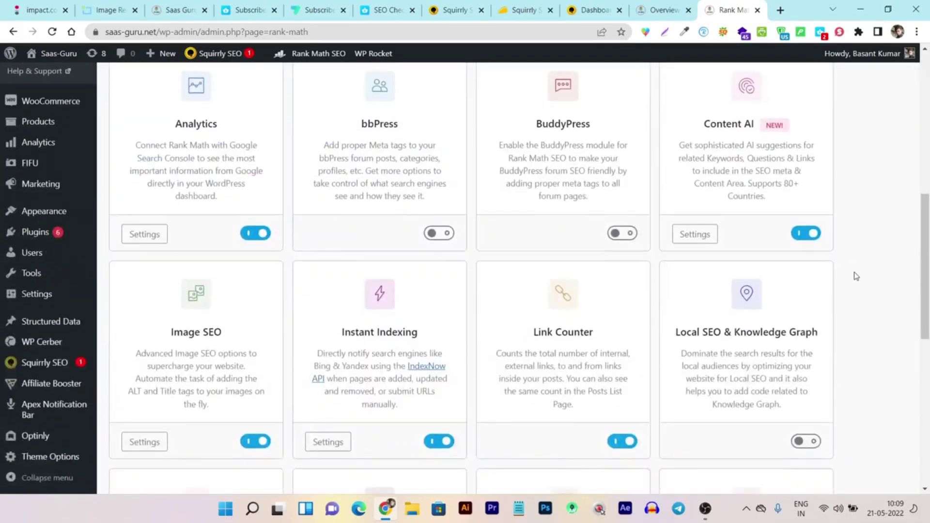
pyautogui.scroll(-4, 616, 299)
pyautogui.scroll(4, 604, 300)
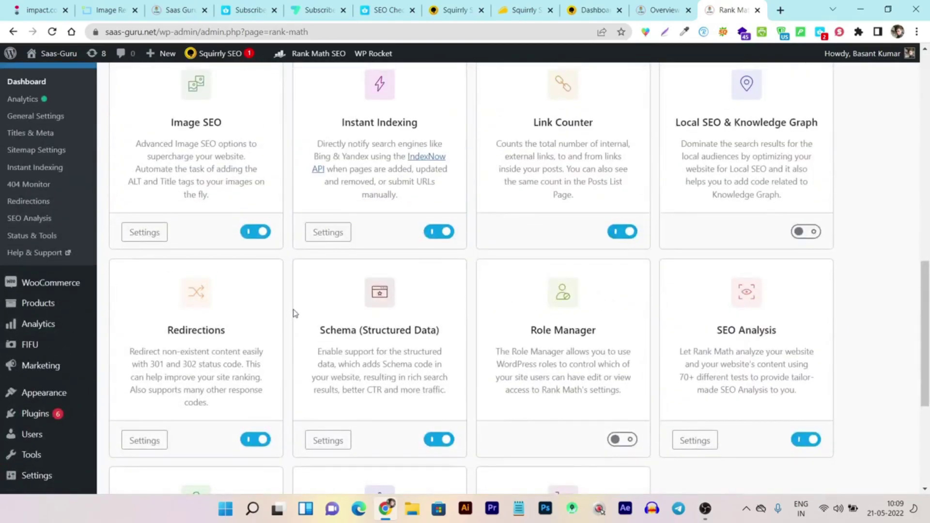
pyautogui.scroll(12, 293, 313)
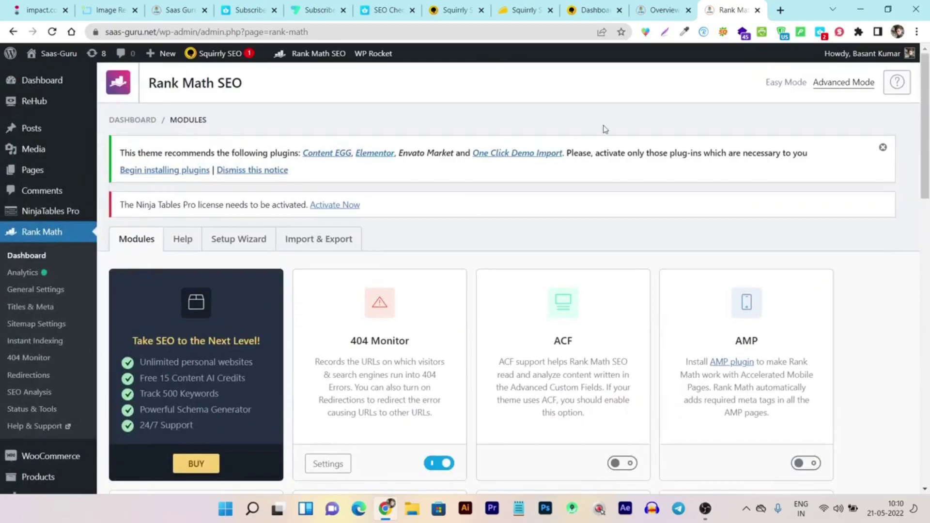
pyautogui.scroll(-11, 515, 284)
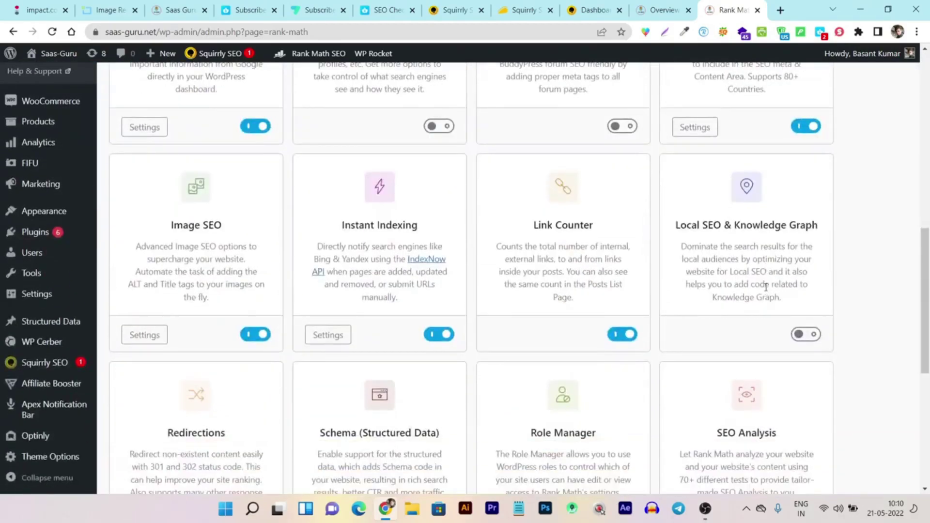
pyautogui.scroll(4, 499, 285)
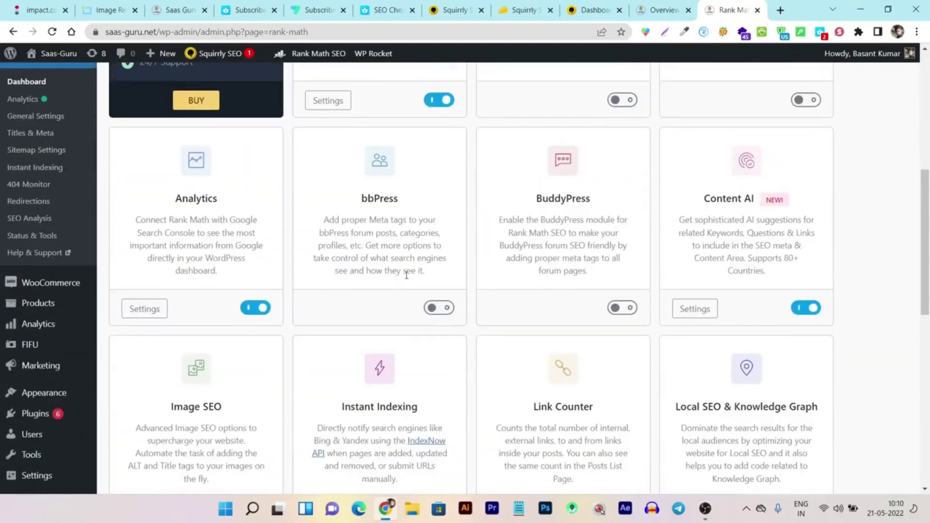
pyautogui.scroll(8, 406, 280)
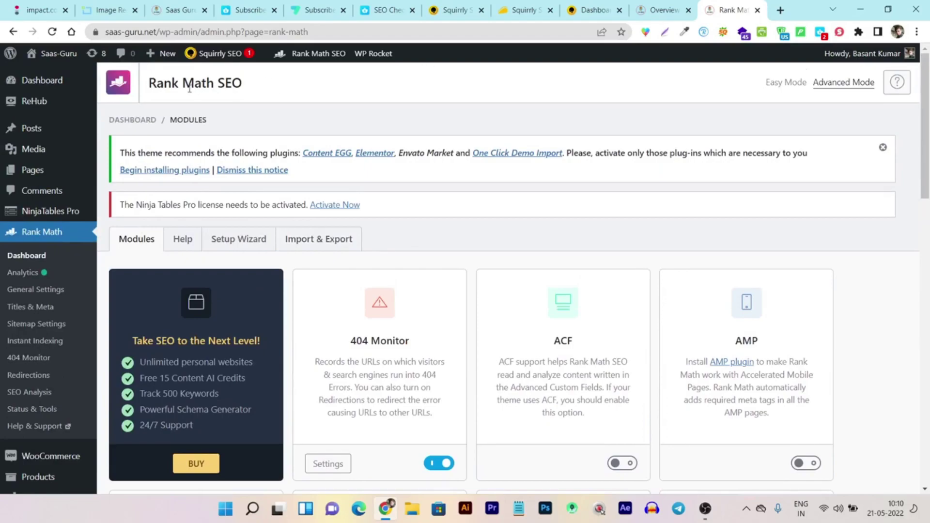
# Look up "rank math" in a new browser tab
pyautogui.click(780, 10)
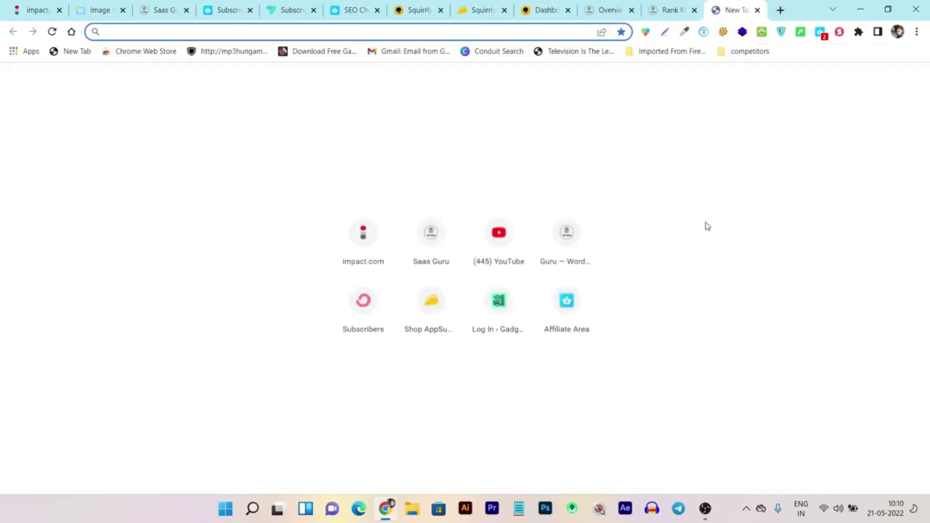
pyautogui.write('rank')
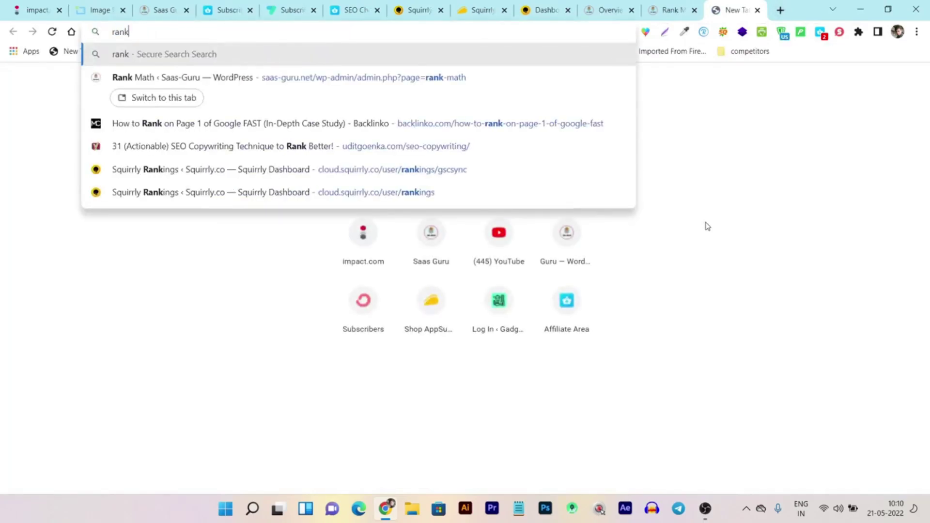
pyautogui.write(' math')
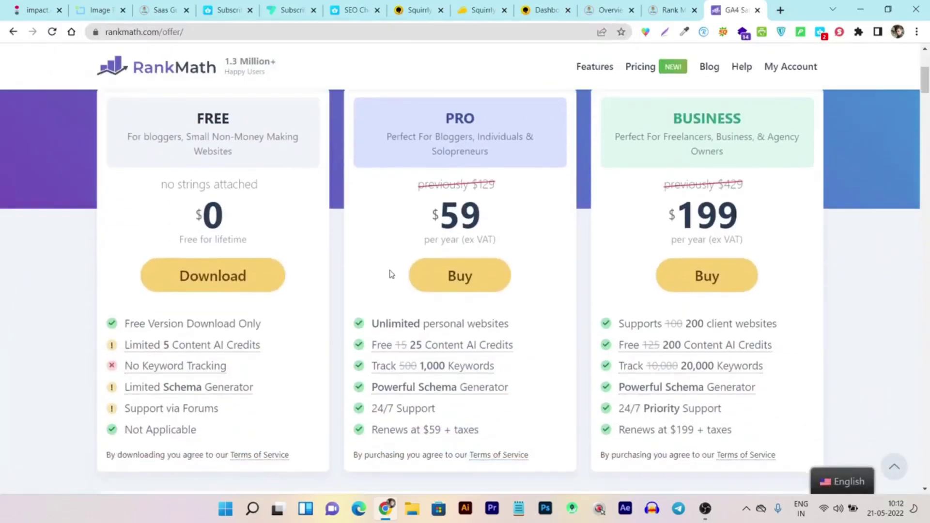
# Highlight "per year" under the Rank Math PRO price and read the plan's renewal terms and Content AI credits
pyautogui.scroll(-1, 388, 272)
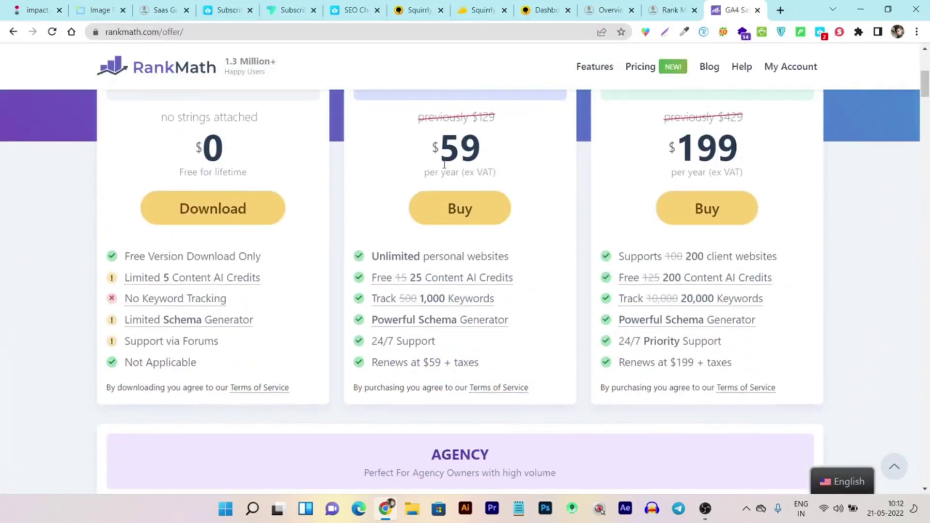
pyautogui.moveTo(427, 177)
pyautogui.mouseDown()
pyautogui.moveTo(457, 182)
pyautogui.moveTo(457, 173)
pyautogui.moveTo(425, 172)
pyautogui.mouseUp()
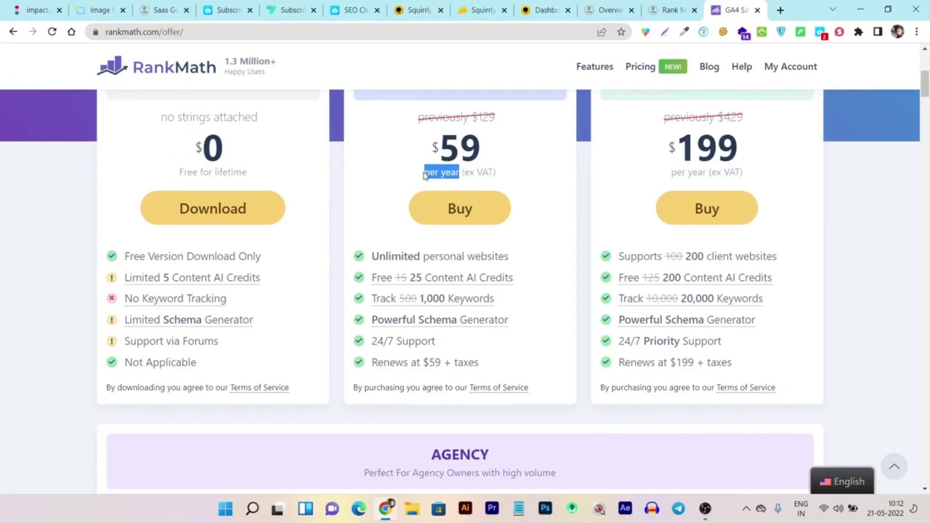
pyautogui.scroll(5, 584, 232)
pyautogui.scroll(-5, 584, 232)
pyautogui.moveTo(548, 293)
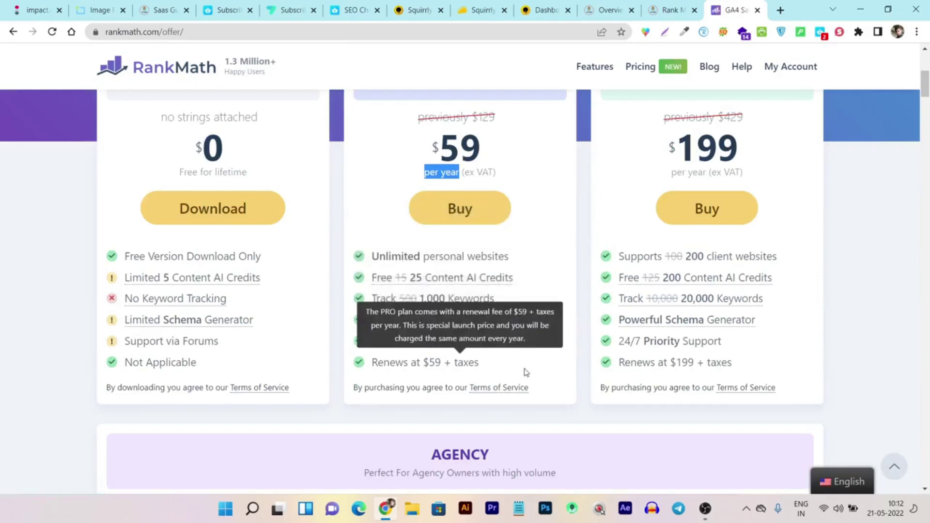
pyautogui.scroll(2, 525, 368)
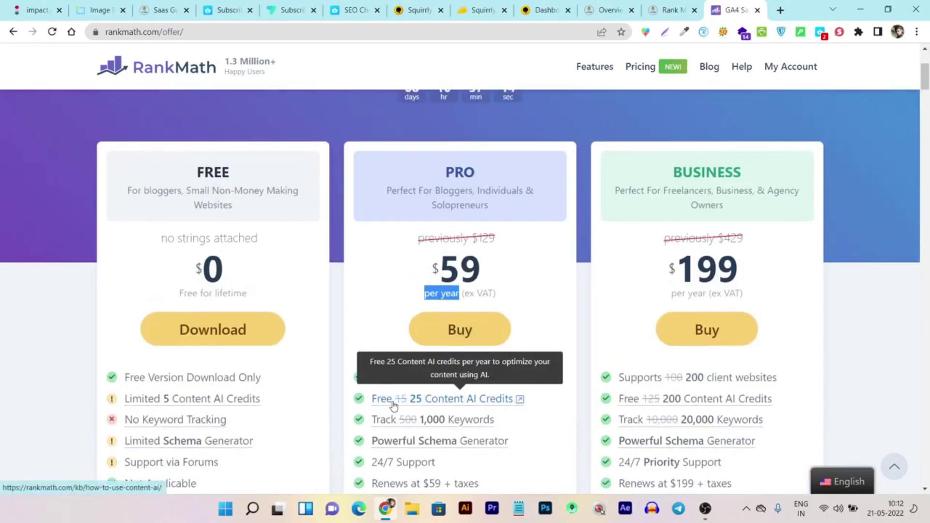
# Compare the Rank Math FREE, PRO, BUSINESS and AGENCY plans' prices and included features
pyautogui.scroll(-3, 557, 349)
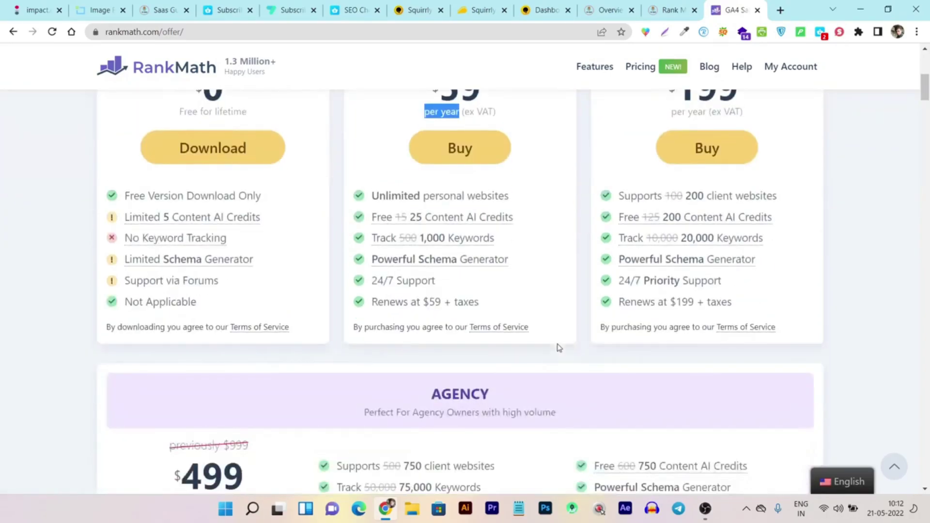
pyautogui.scroll(4, 557, 348)
pyautogui.scroll(-7, 556, 347)
pyautogui.scroll(2, 553, 349)
pyautogui.scroll(2, 546, 352)
pyautogui.scroll(-5, 533, 315)
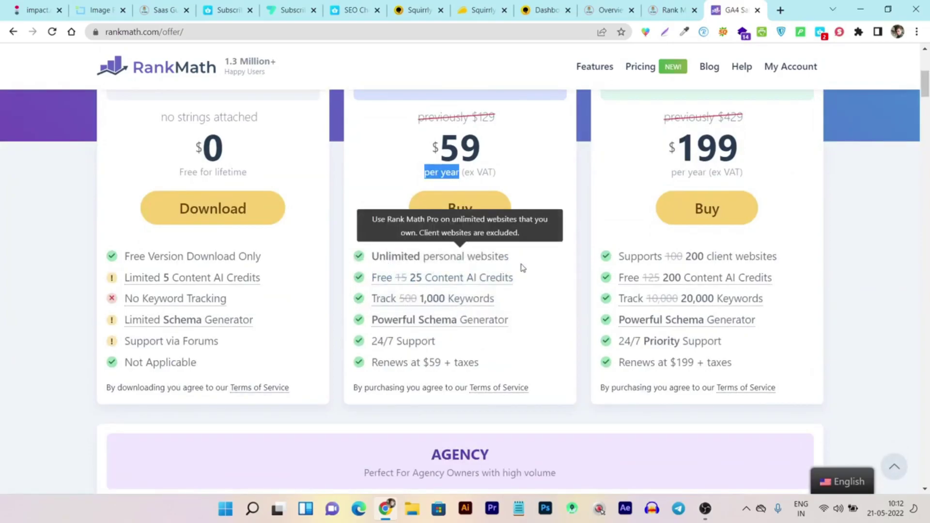
pyautogui.scroll(5, 522, 268)
pyautogui.scroll(-3, 520, 363)
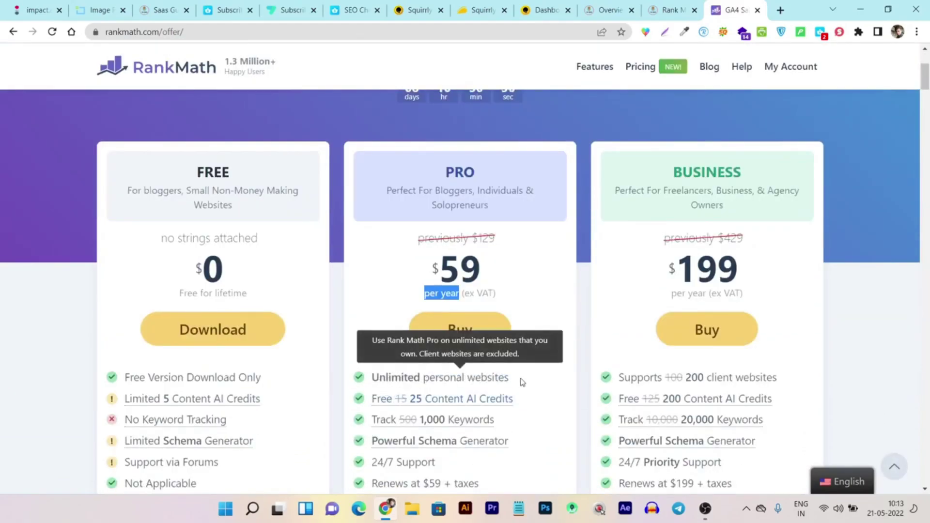
# Highlight the PRO plan's "Unlimited personal websites" feature and clear the selection after reading it
pyautogui.moveTo(461, 374); pyautogui.dragTo(381, 369)
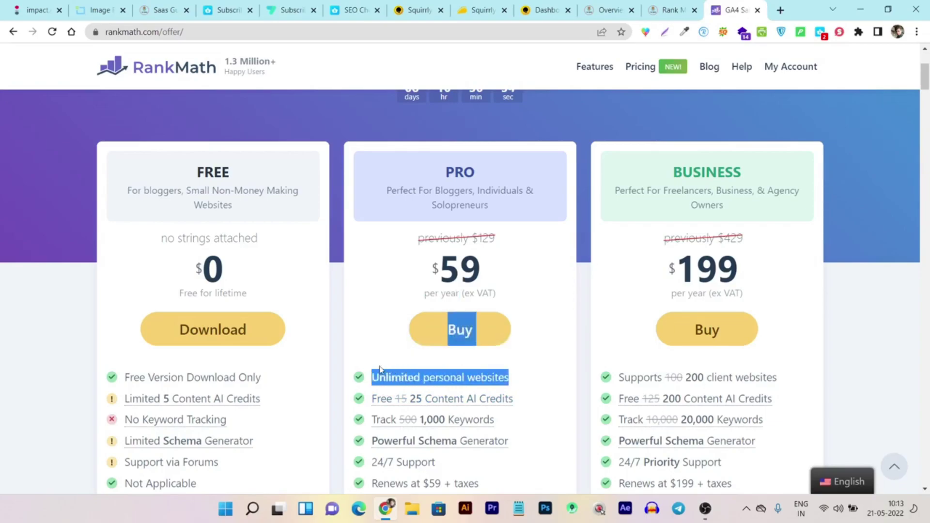
pyautogui.click(385, 356)
pyautogui.scroll(1, 390, 340)
pyautogui.scroll(-1, 537, 211)
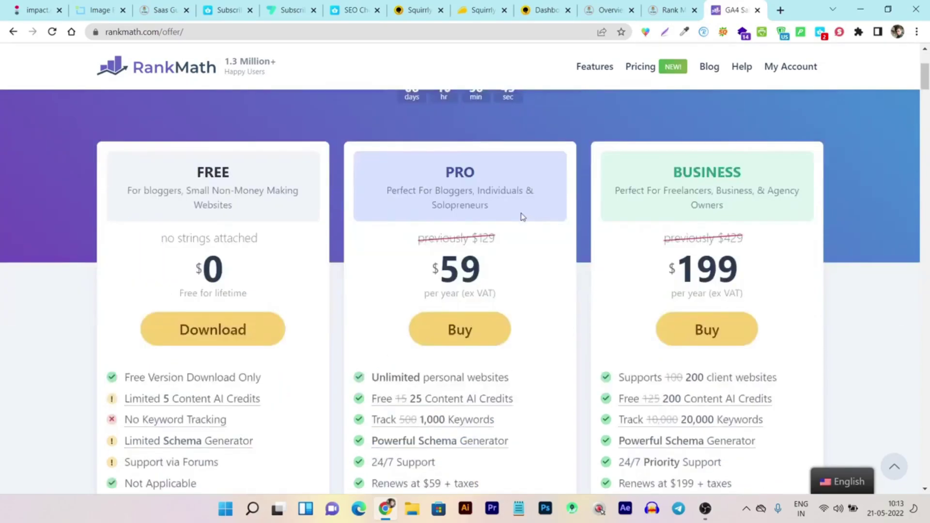
# Switch to the AppSumo page for Squirrly SEO and review the lifetime deal's description, price and plan offer
pyautogui.click(482, 10)
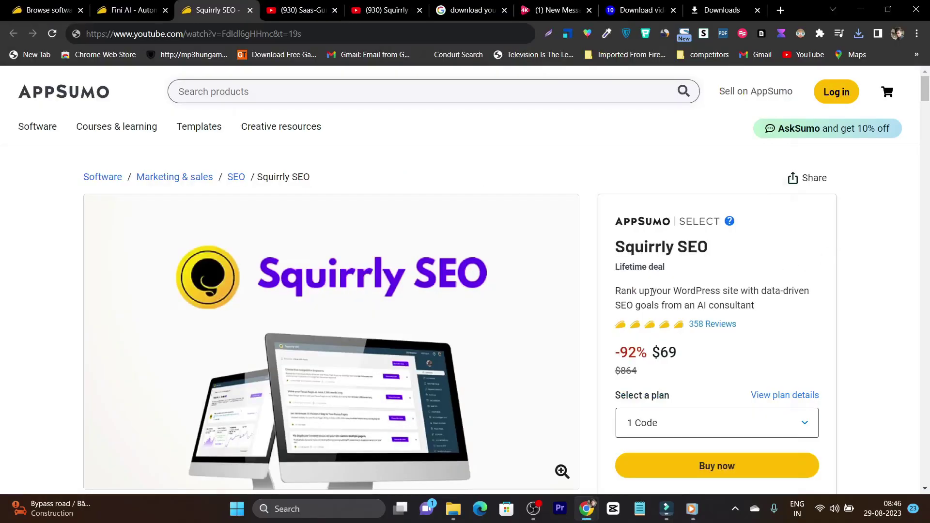
pyautogui.scroll(-1, 651, 292)
pyautogui.scroll(1, 579, 352)
pyautogui.scroll(-1, 562, 327)
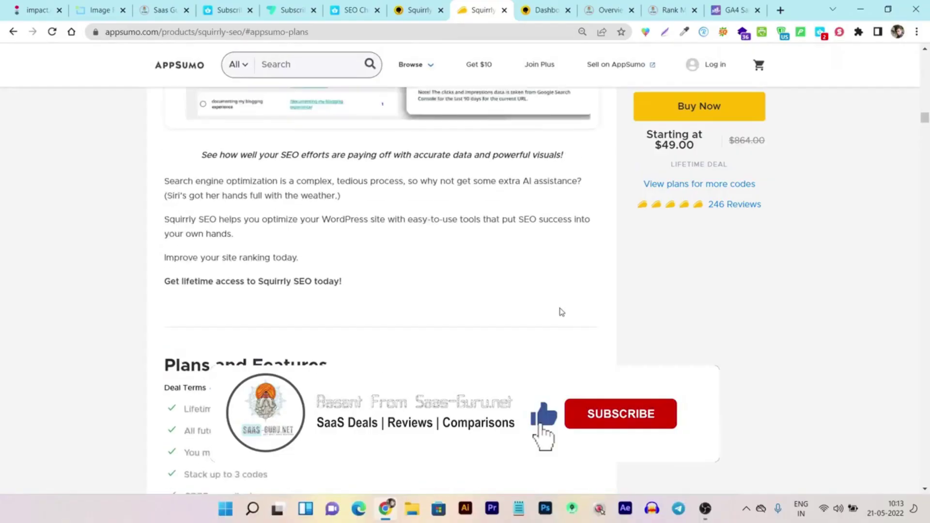
pyautogui.scroll(8, 567, 315)
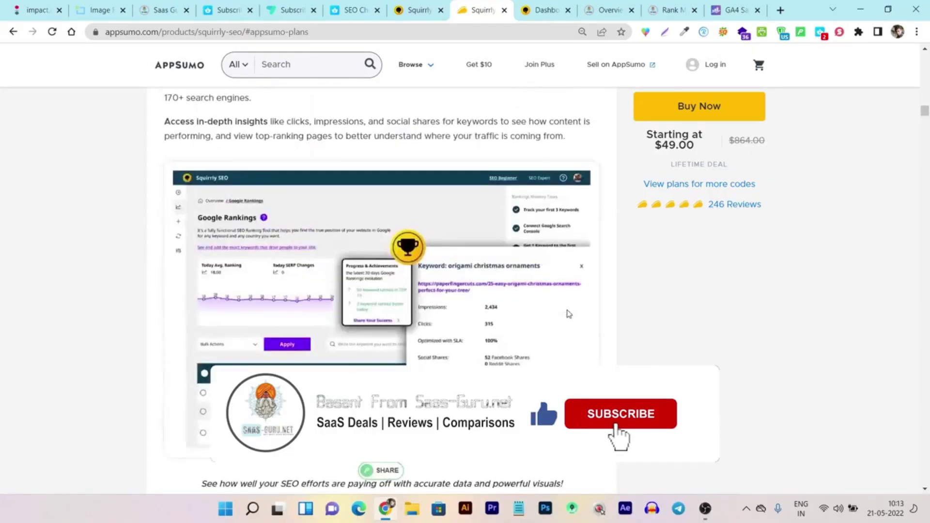
pyautogui.scroll(15, 582, 337)
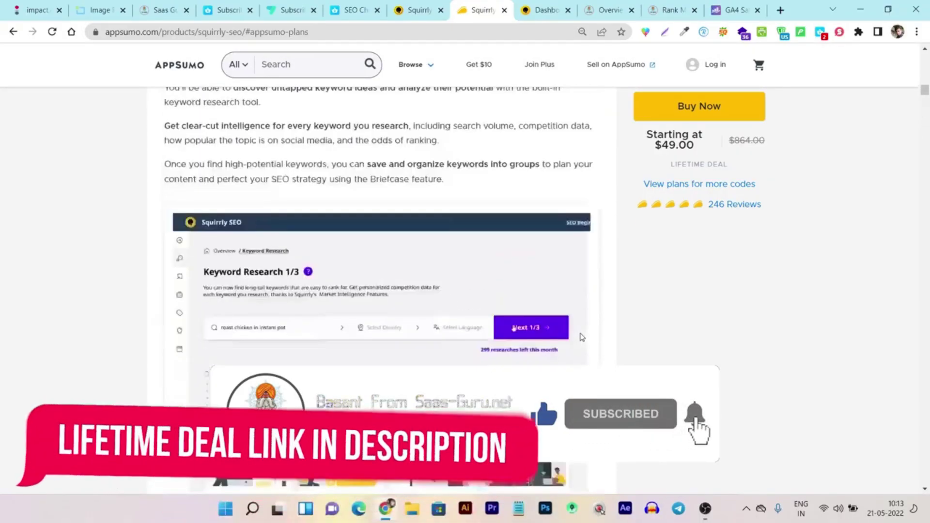
pyautogui.scroll(15, 582, 337)
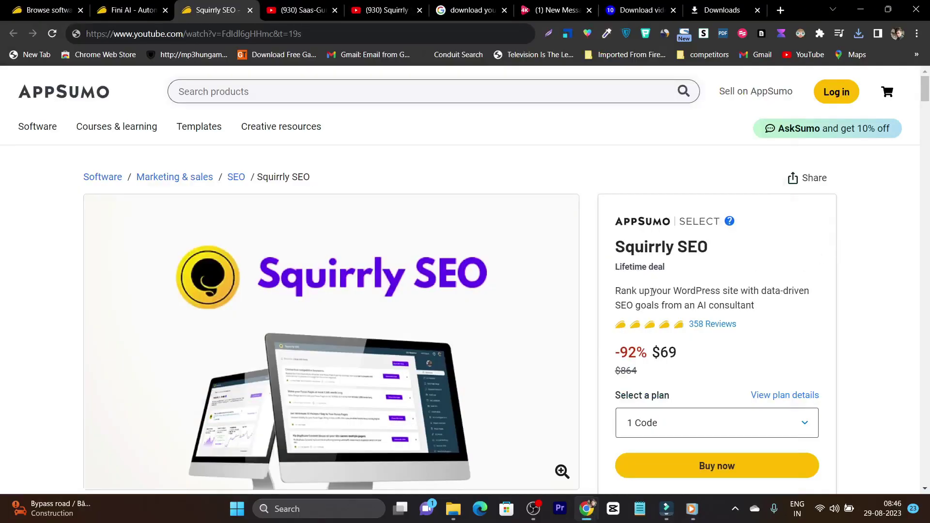
pyautogui.scroll(-2, 652, 292)
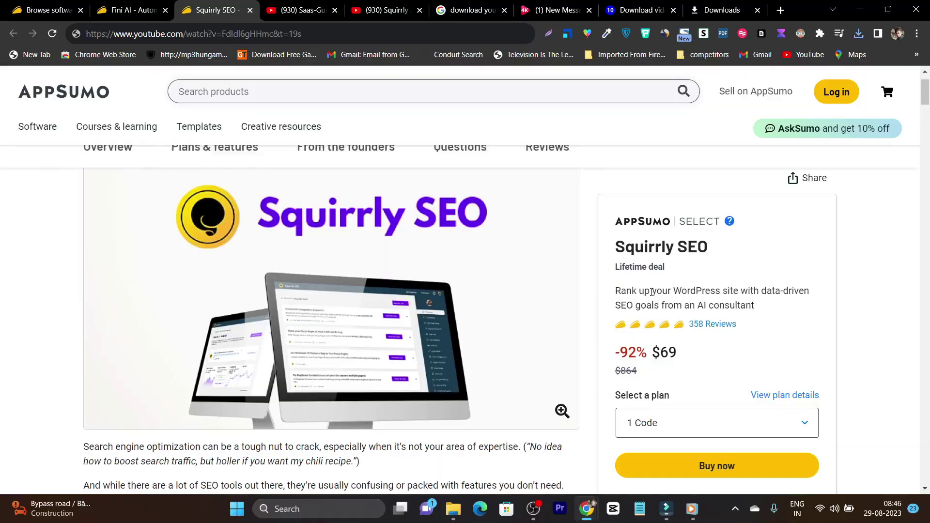